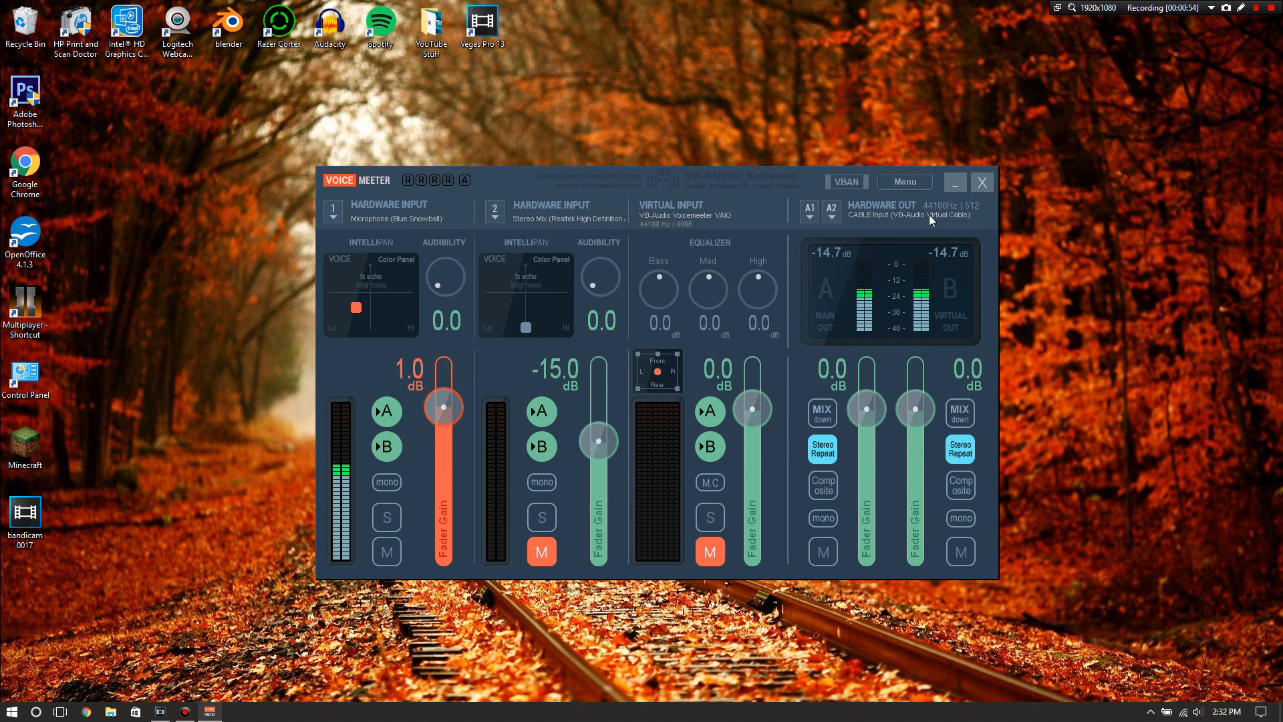
Switch to Bandicam and set the recording format's video size to 1920 x 1080
{"action": "left_click", "coordinate": [955, 182]}
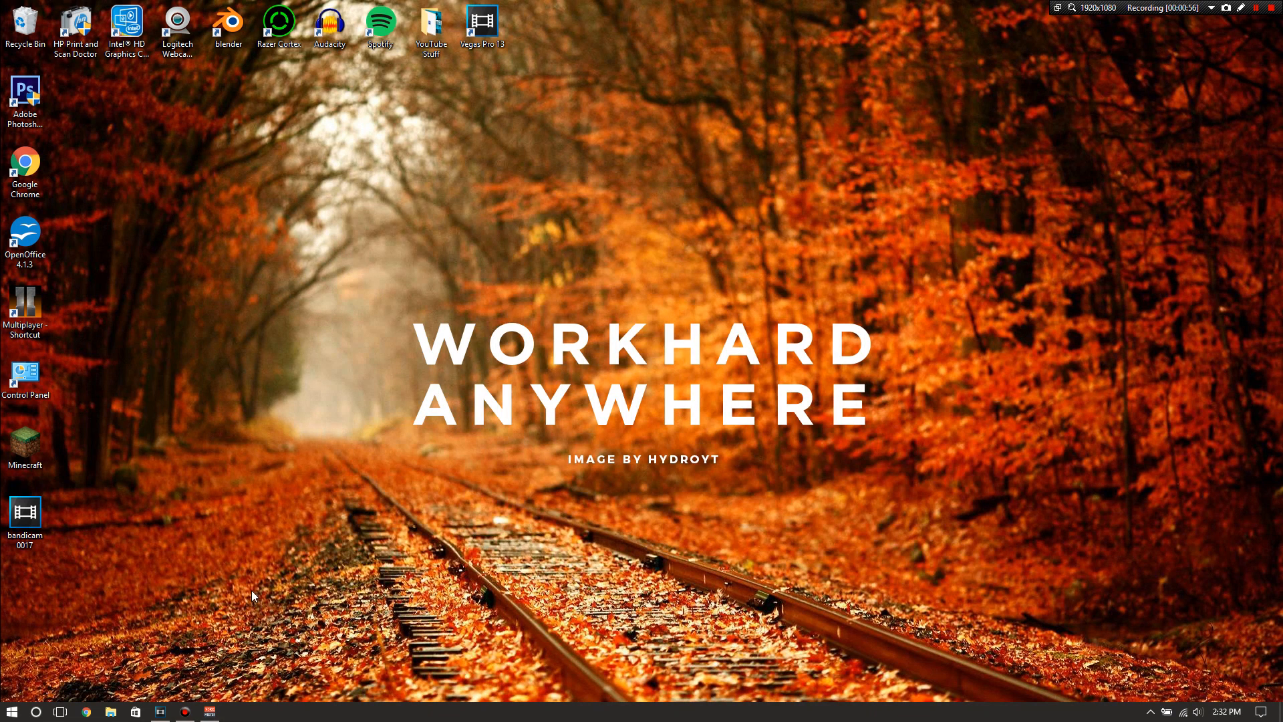
{"action": "left_click", "coordinate": [185, 712]}
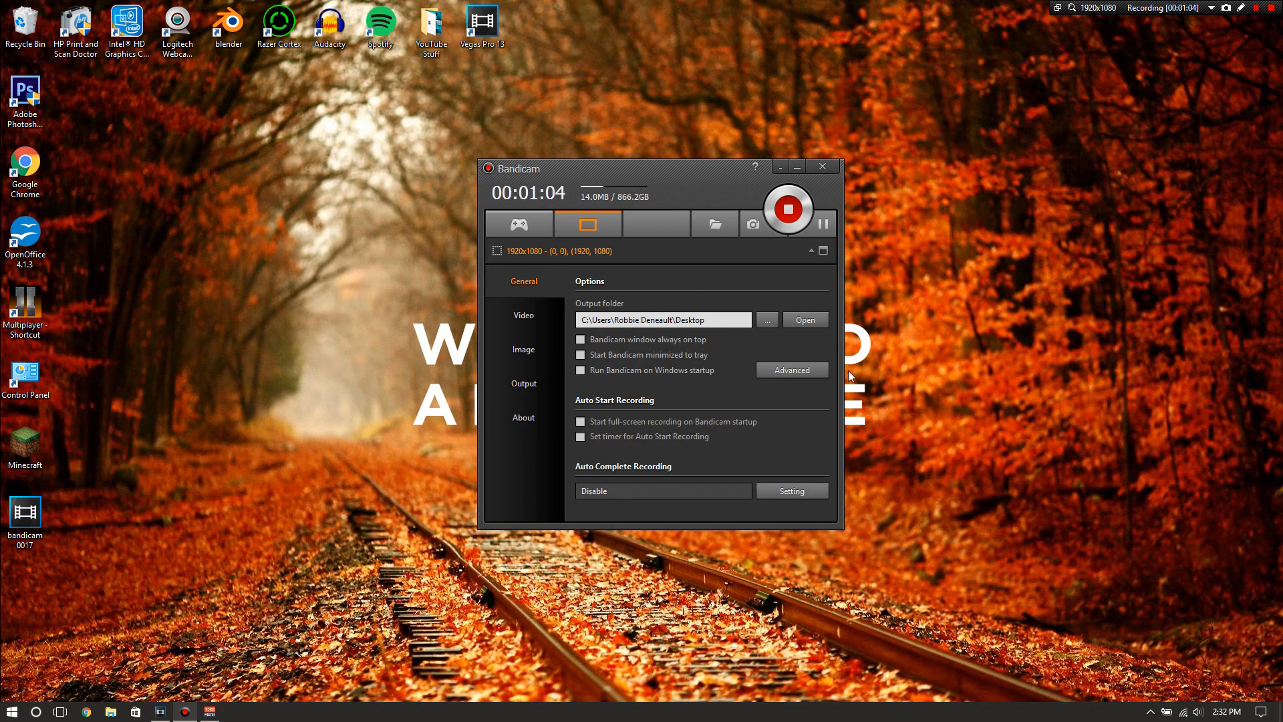
{"action": "left_click", "coordinate": [539, 326]}
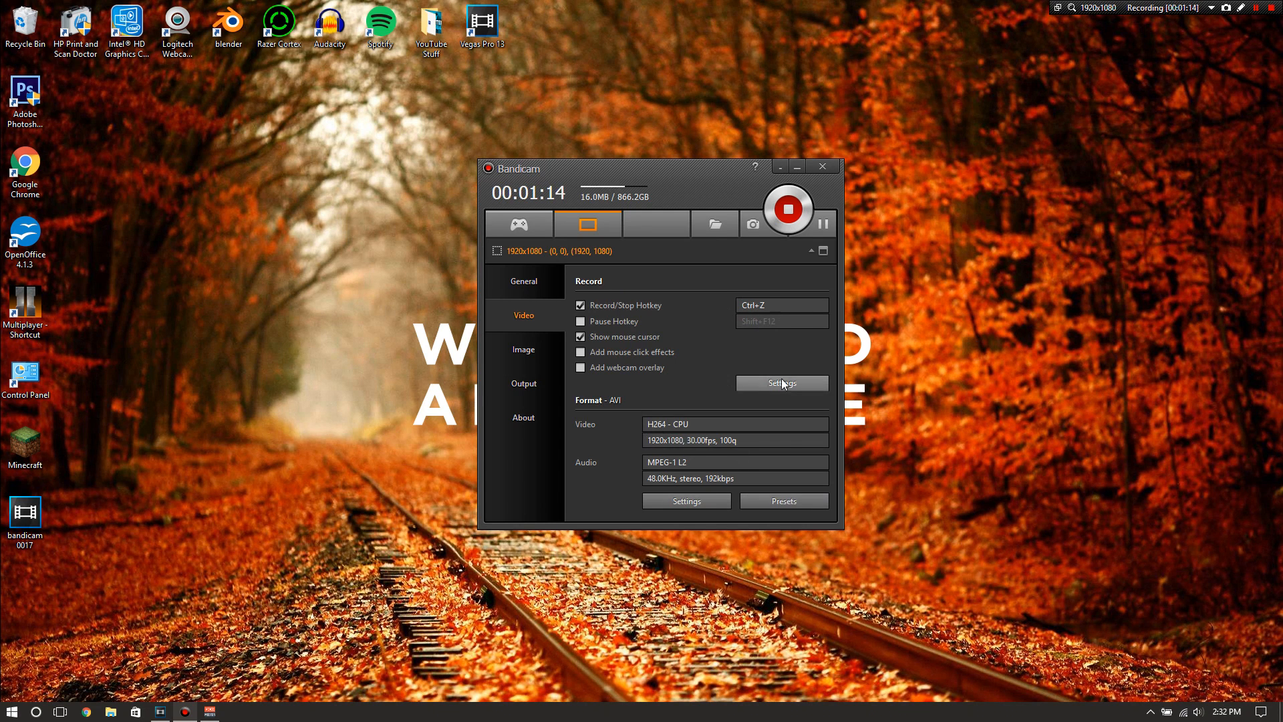
{"action": "left_click", "coordinate": [683, 500]}
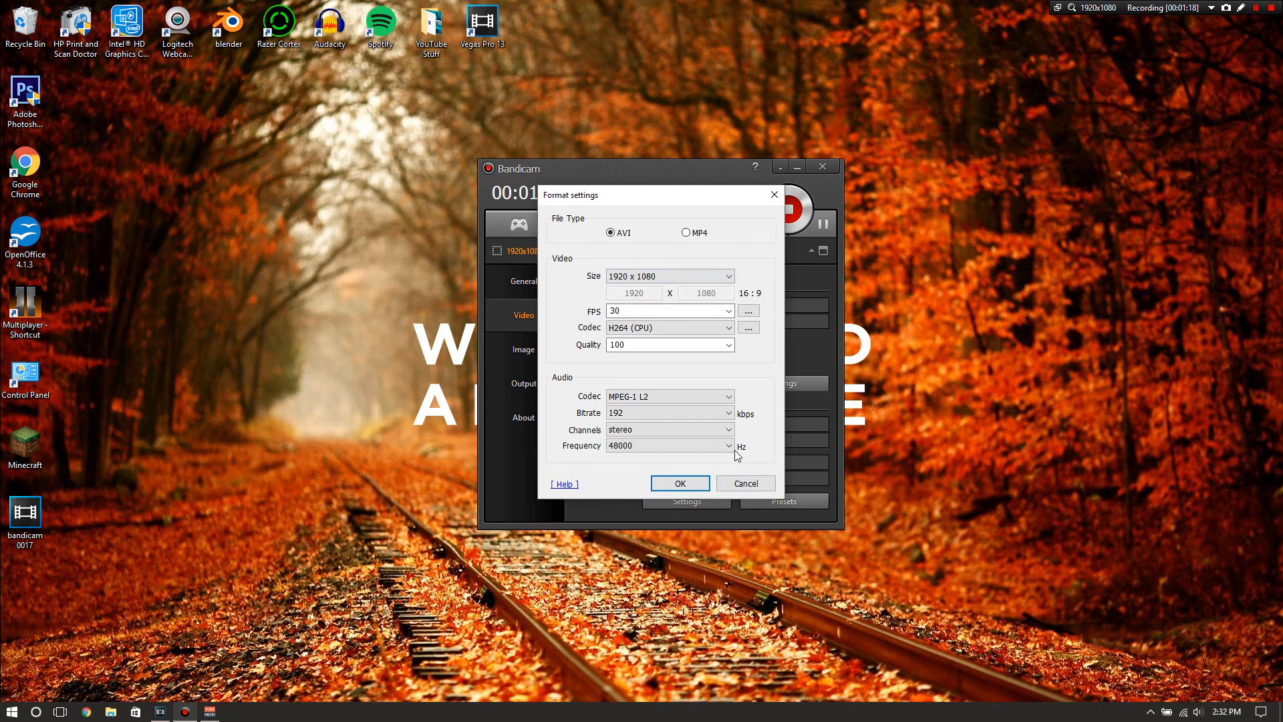
{"action": "left_click", "coordinate": [630, 277]}
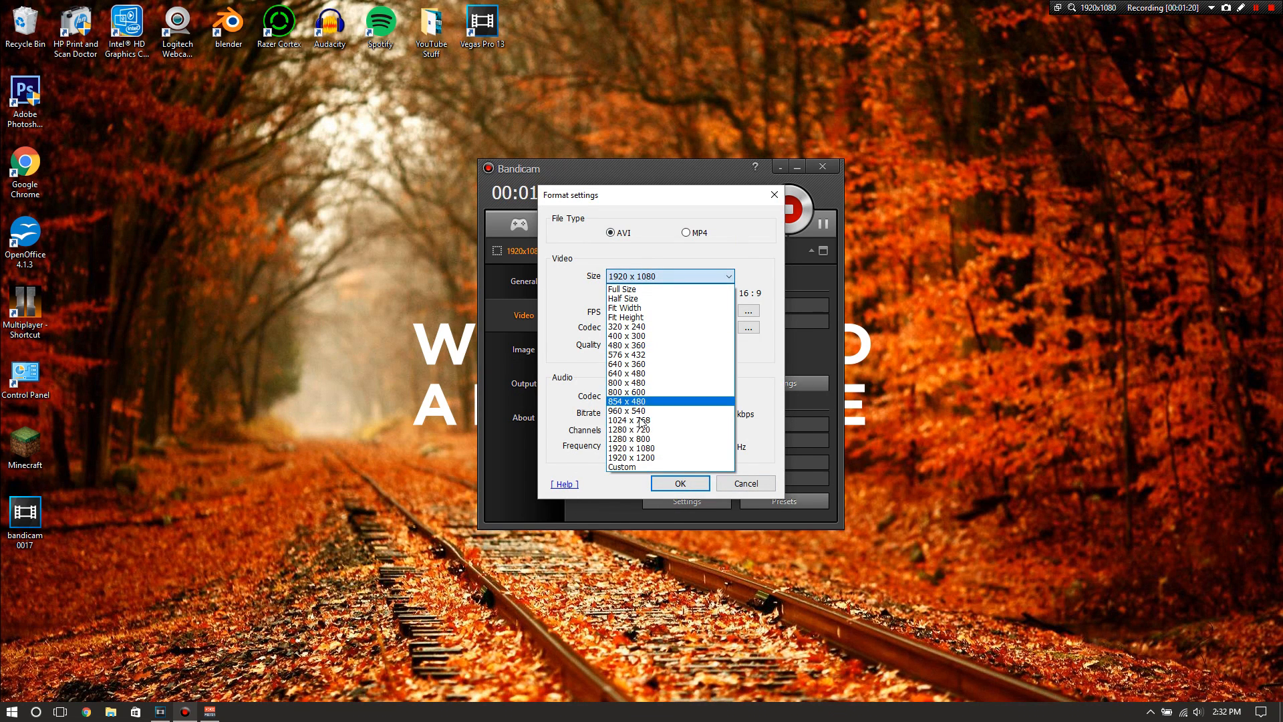
{"action": "left_click", "coordinate": [642, 451]}
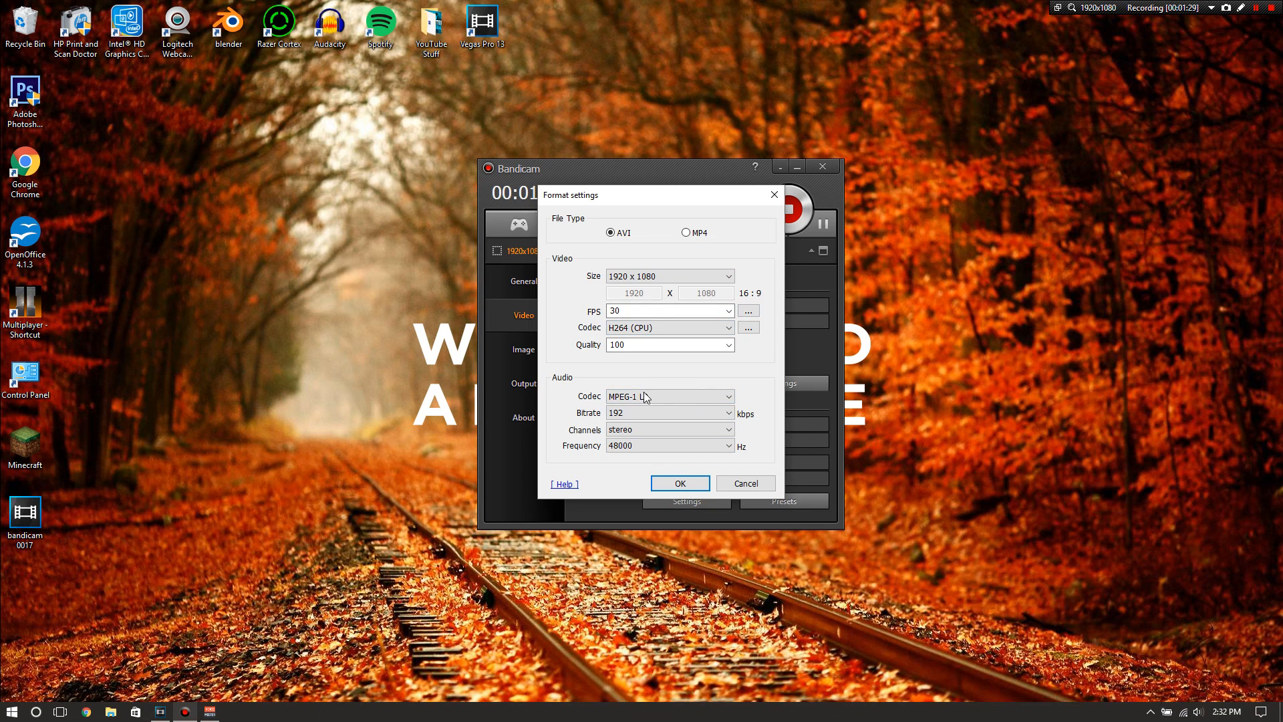
Set the recording audio format to 48000 Hz, 192 kbps and the MPEG-1 L2 codec, and apply the format settings
{"action": "left_click", "coordinate": [631, 445]}
{"action": "left_click", "coordinate": [609, 497]}
{"action": "left_click", "coordinate": [625, 412]}
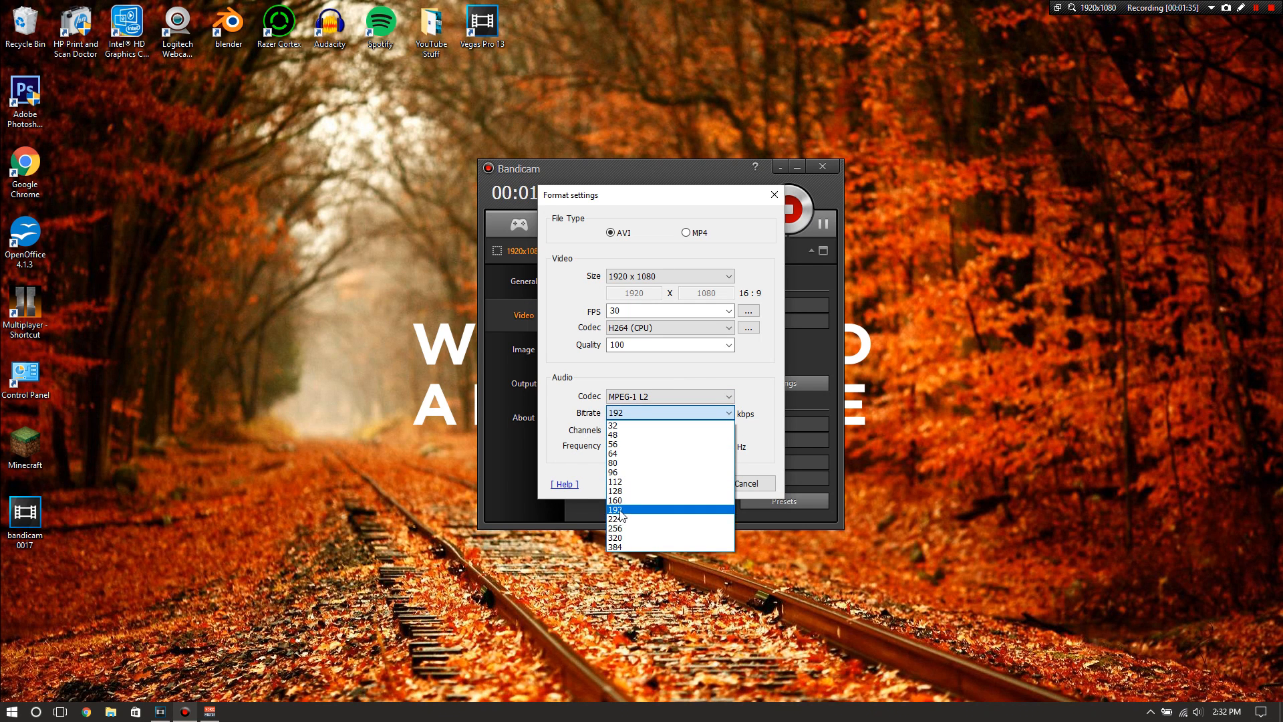
{"action": "left_click", "coordinate": [628, 509]}
{"action": "left_click", "coordinate": [660, 396]}
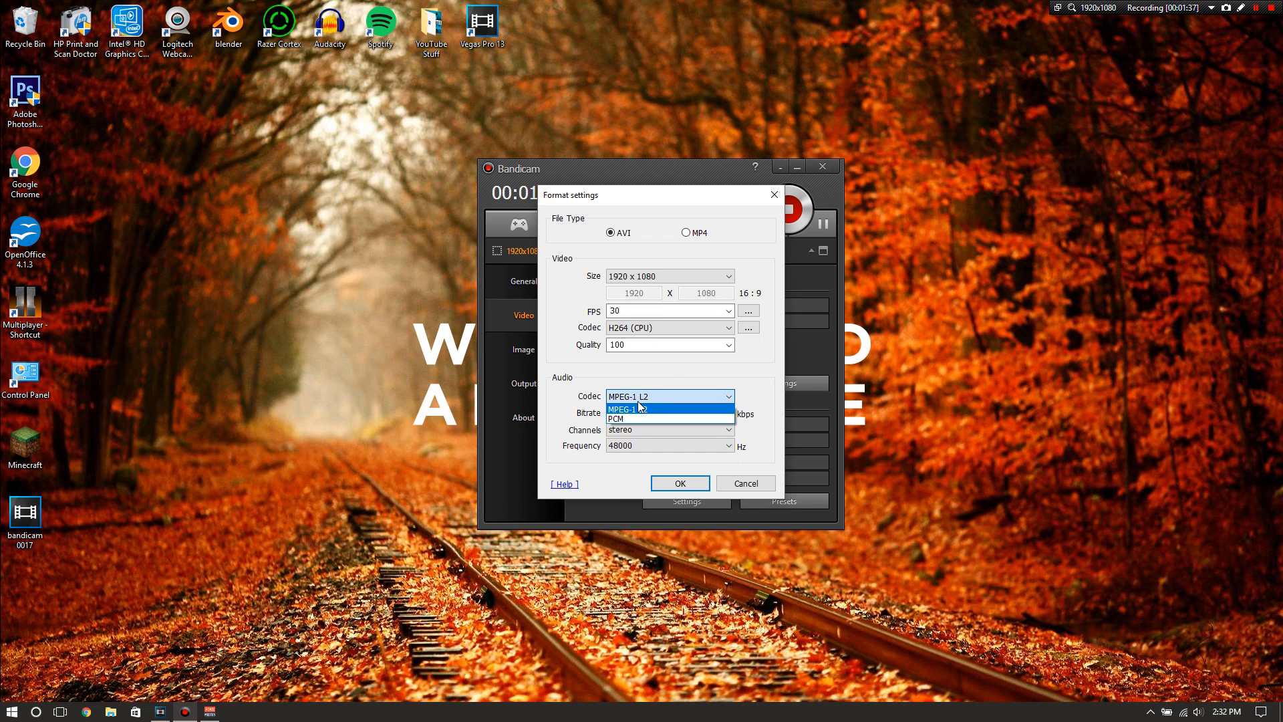
{"action": "left_click", "coordinate": [646, 410]}
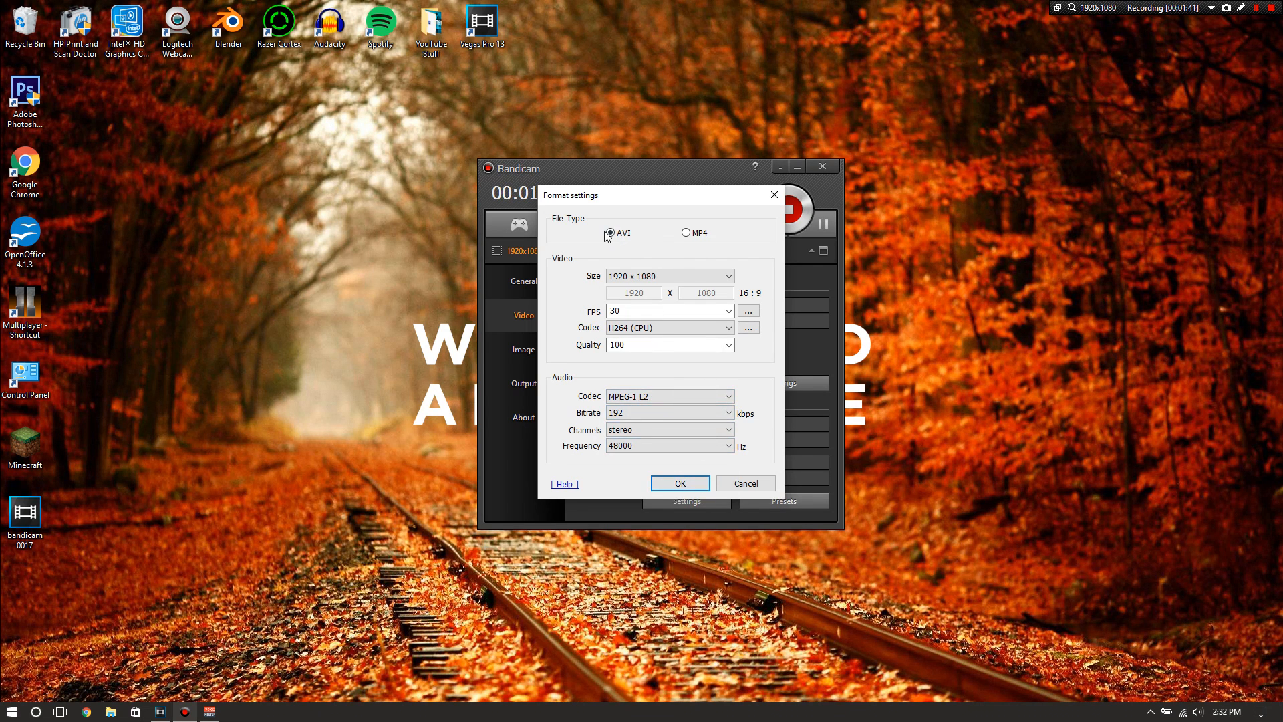
{"action": "left_click", "coordinate": [682, 485]}
{"action": "left_click", "coordinate": [681, 501]}
{"action": "left_click", "coordinate": [746, 482]}
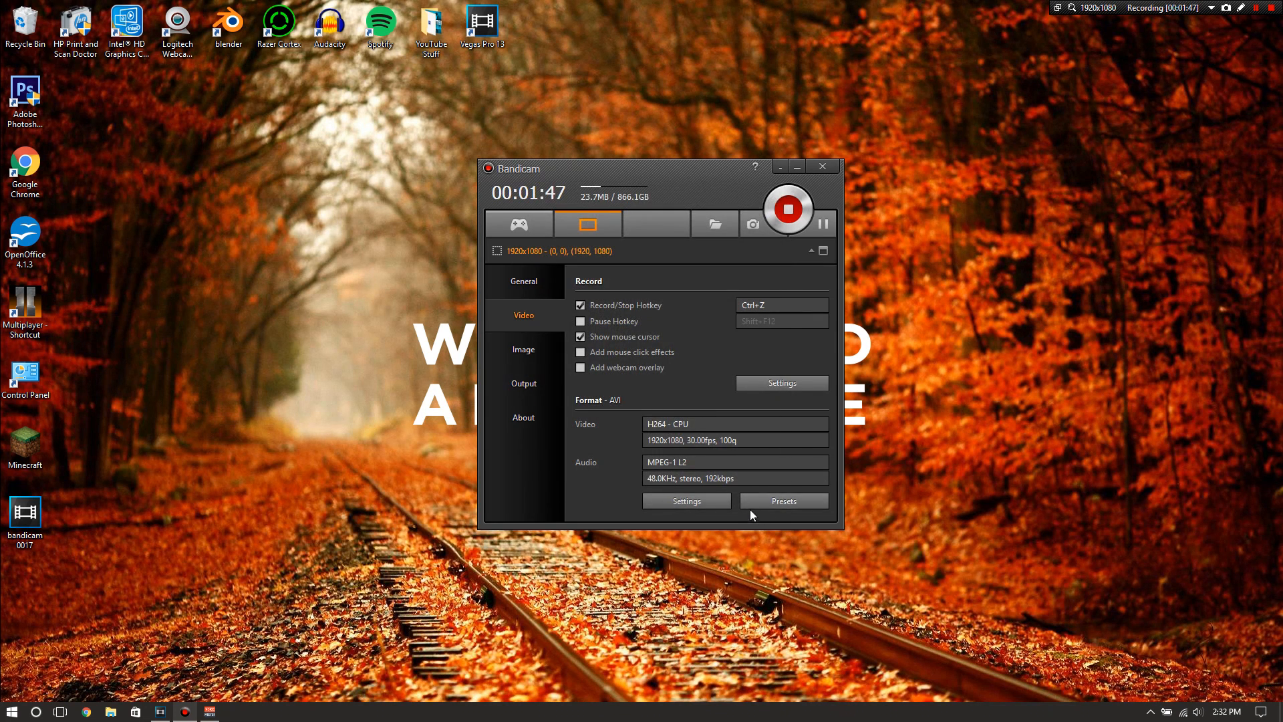
Check the VoiceMeeter mixer and set the secondary sound device in Bandicam's recording settings to Win10 Sound (WASAPI)
{"action": "left_click", "coordinate": [754, 386]}
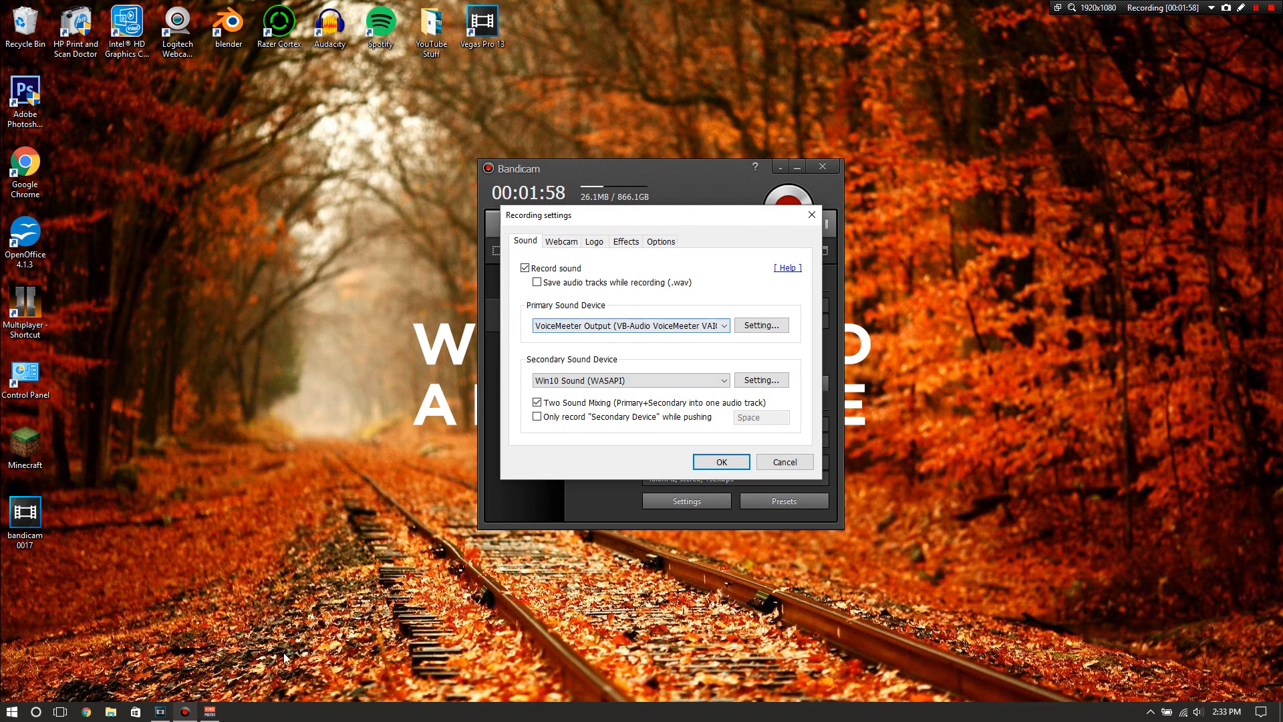
{"action": "left_click", "coordinate": [211, 713]}
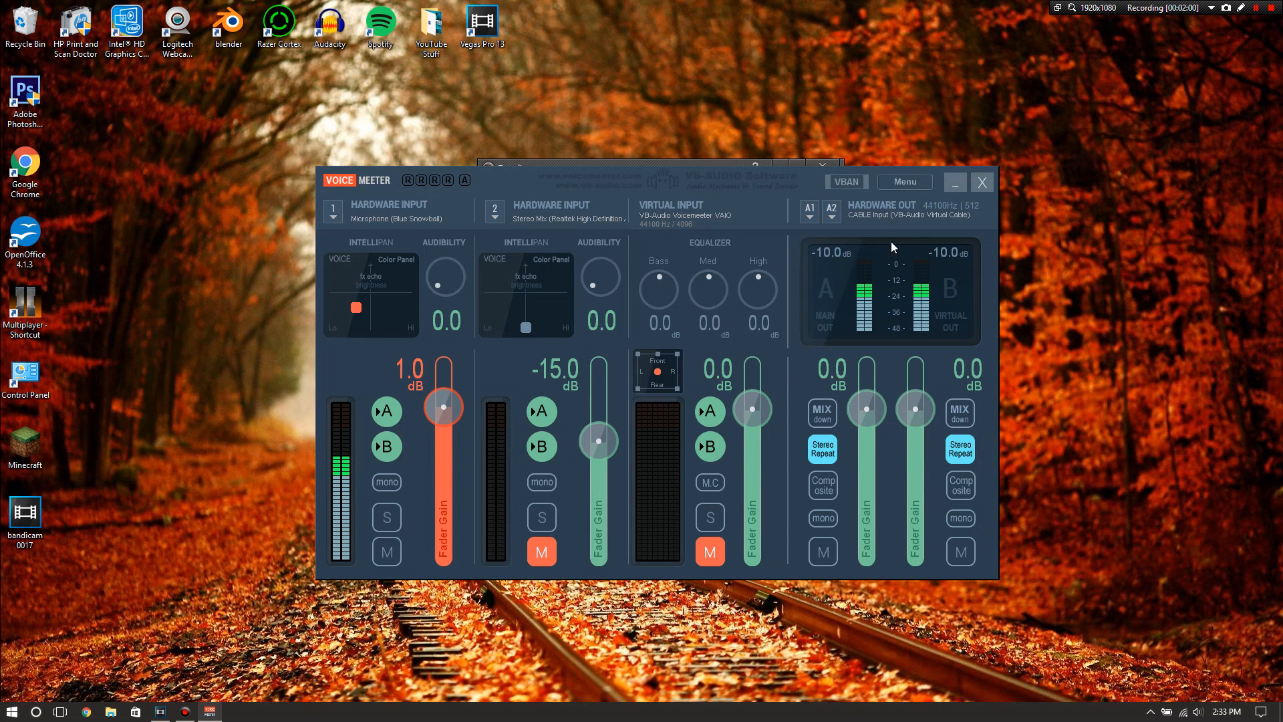
{"action": "left_click", "coordinate": [954, 183]}
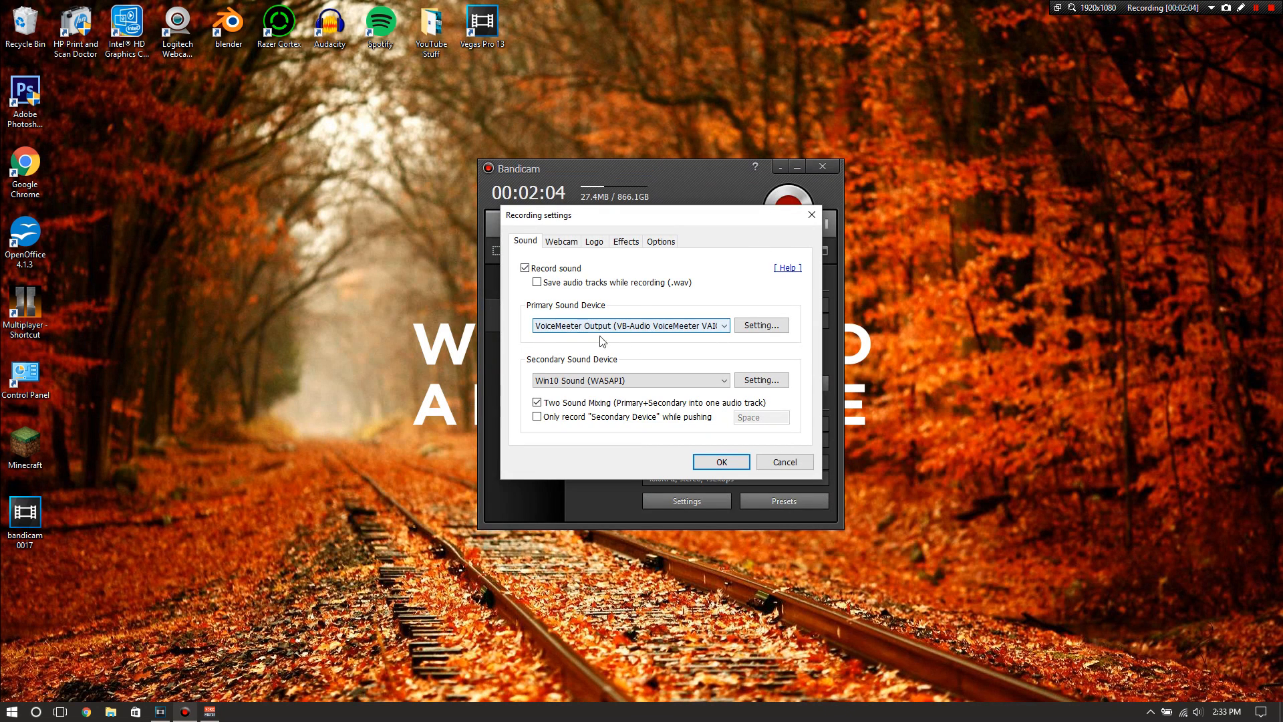
{"action": "left_click", "coordinate": [605, 381]}
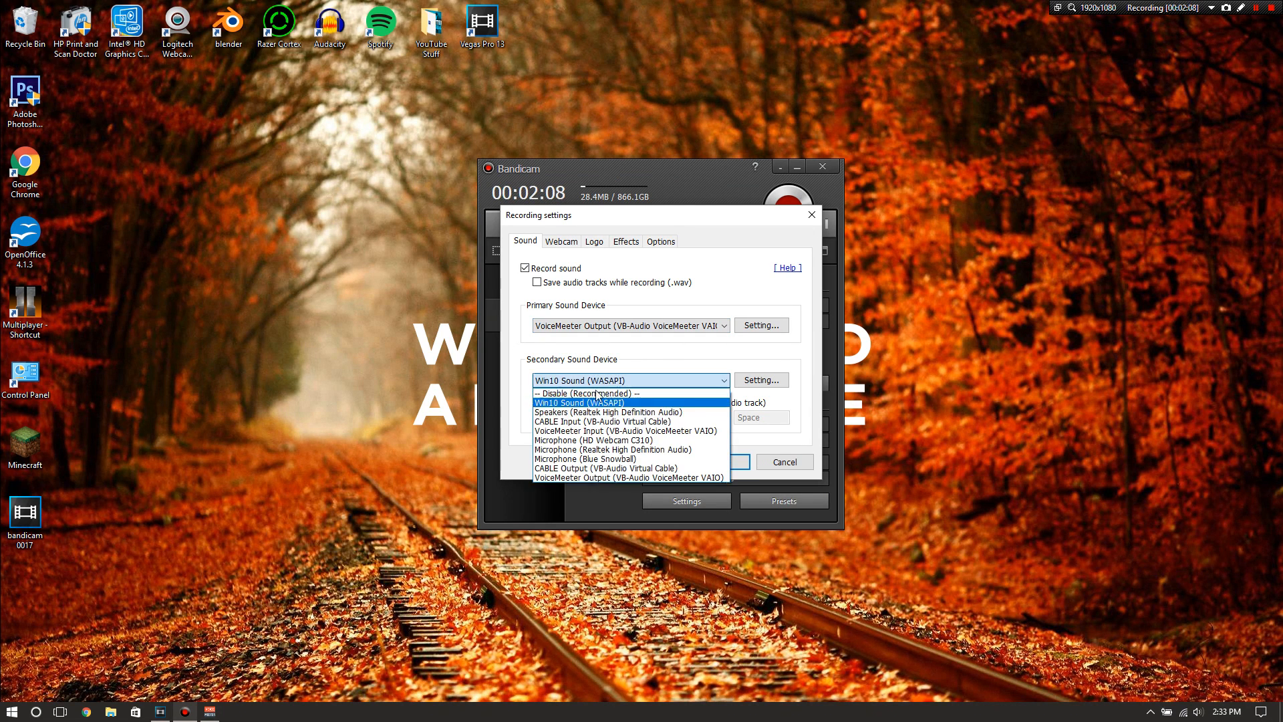
{"action": "left_click", "coordinate": [593, 403]}
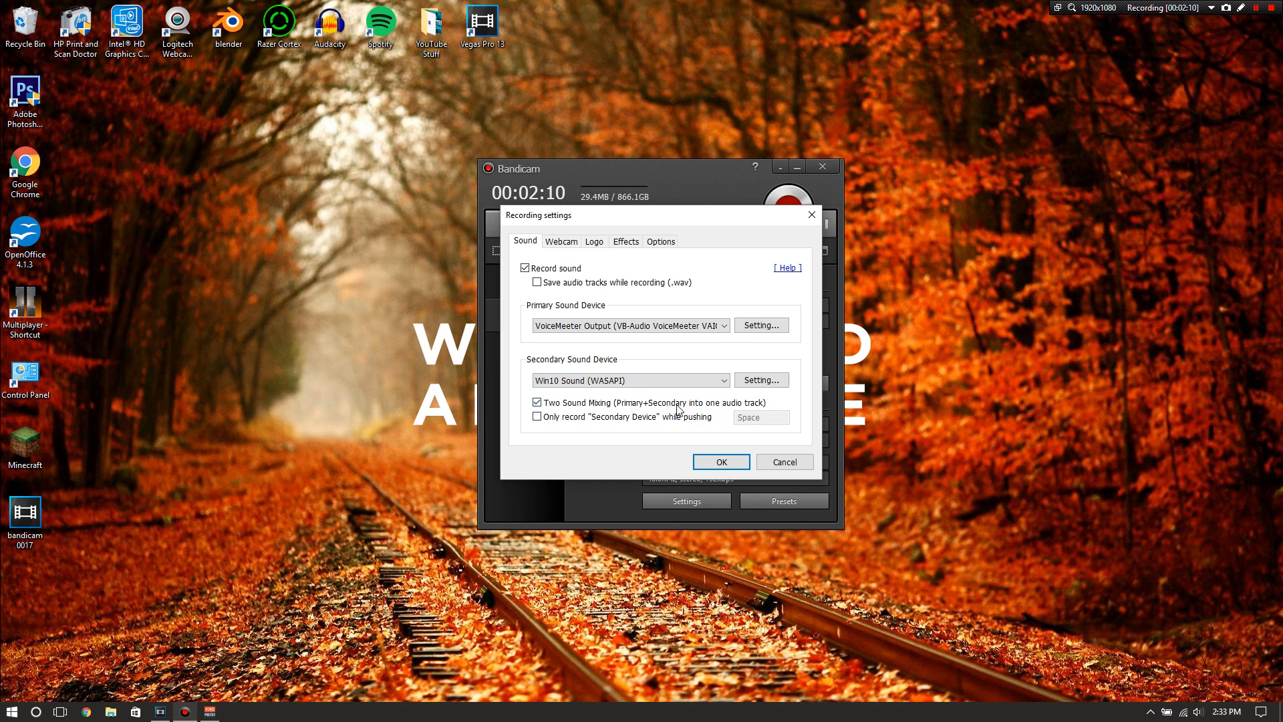
{"action": "left_click", "coordinate": [726, 460]}
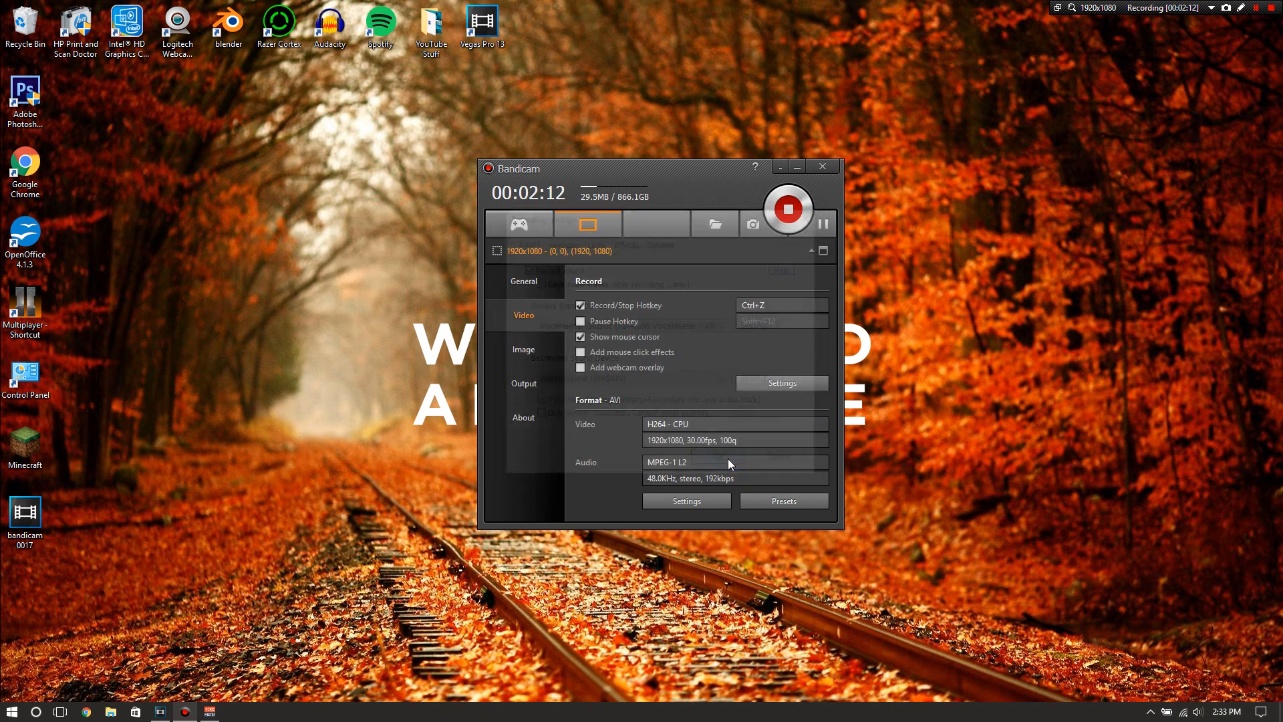
Review Bandicam's image capture, output, version and general settings, and minimize its window
{"action": "left_click", "coordinate": [523, 350]}
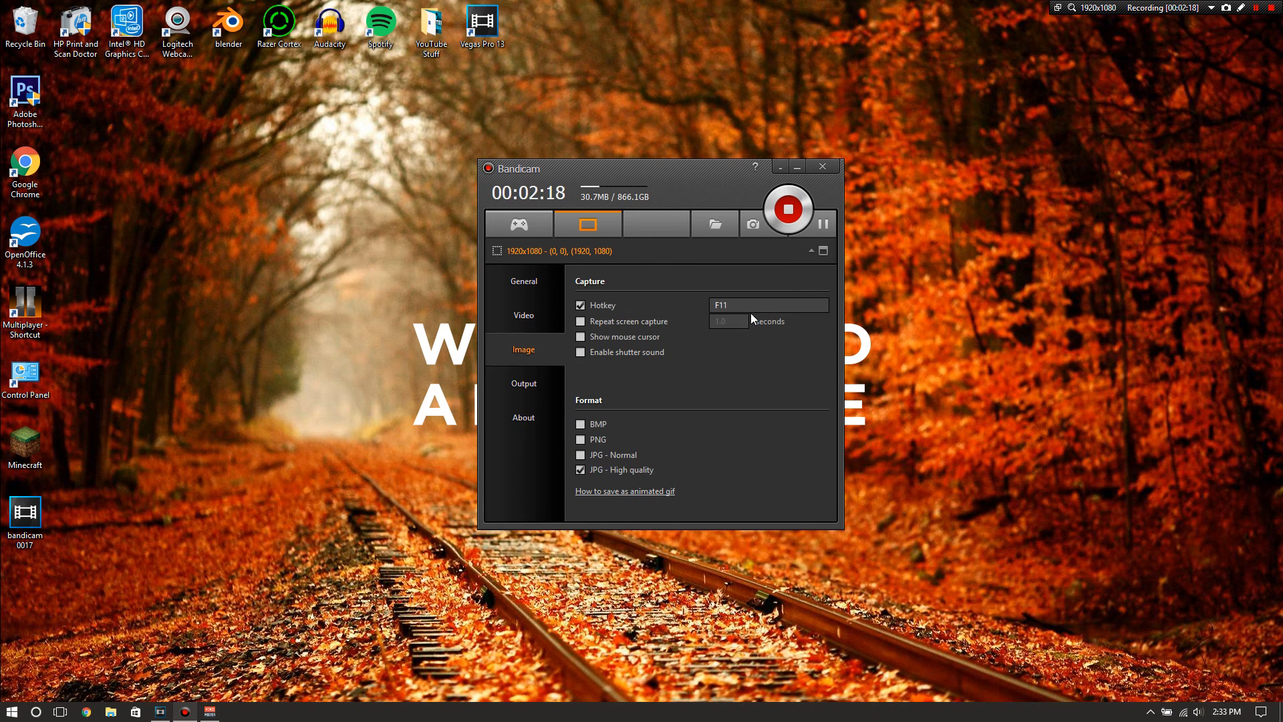
{"action": "left_click", "coordinate": [525, 388]}
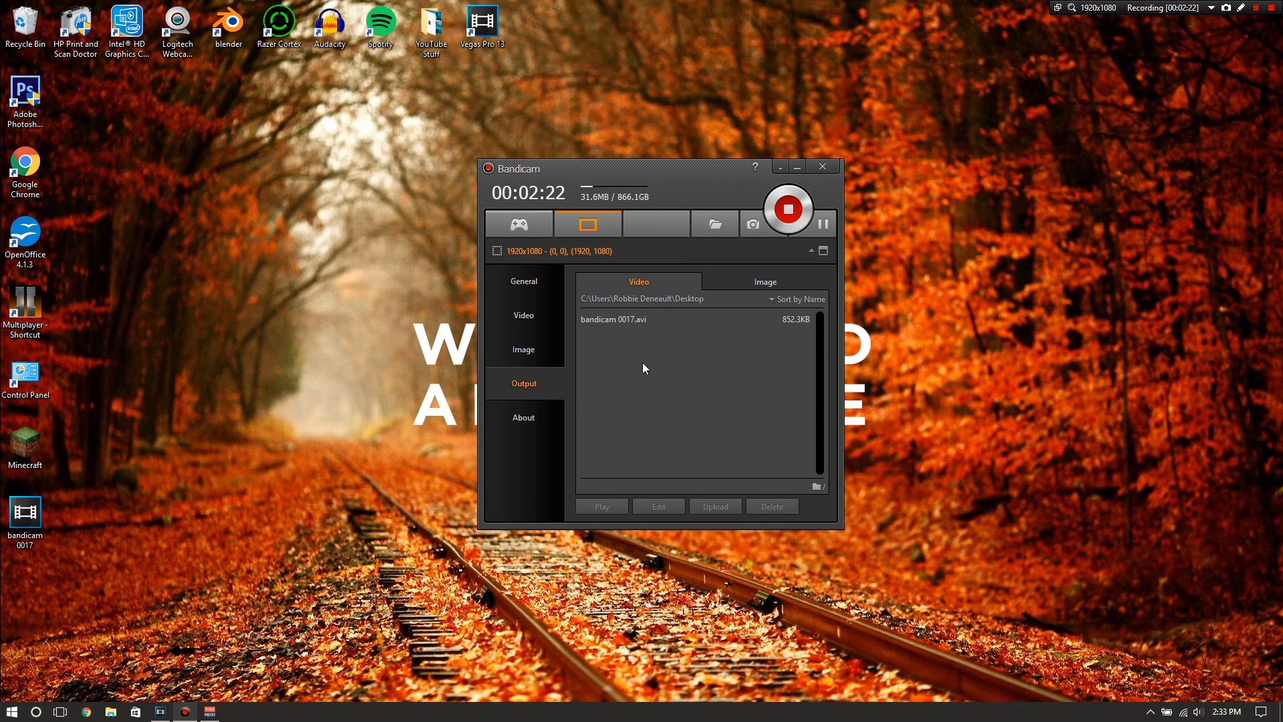
{"action": "left_click", "coordinate": [654, 321]}
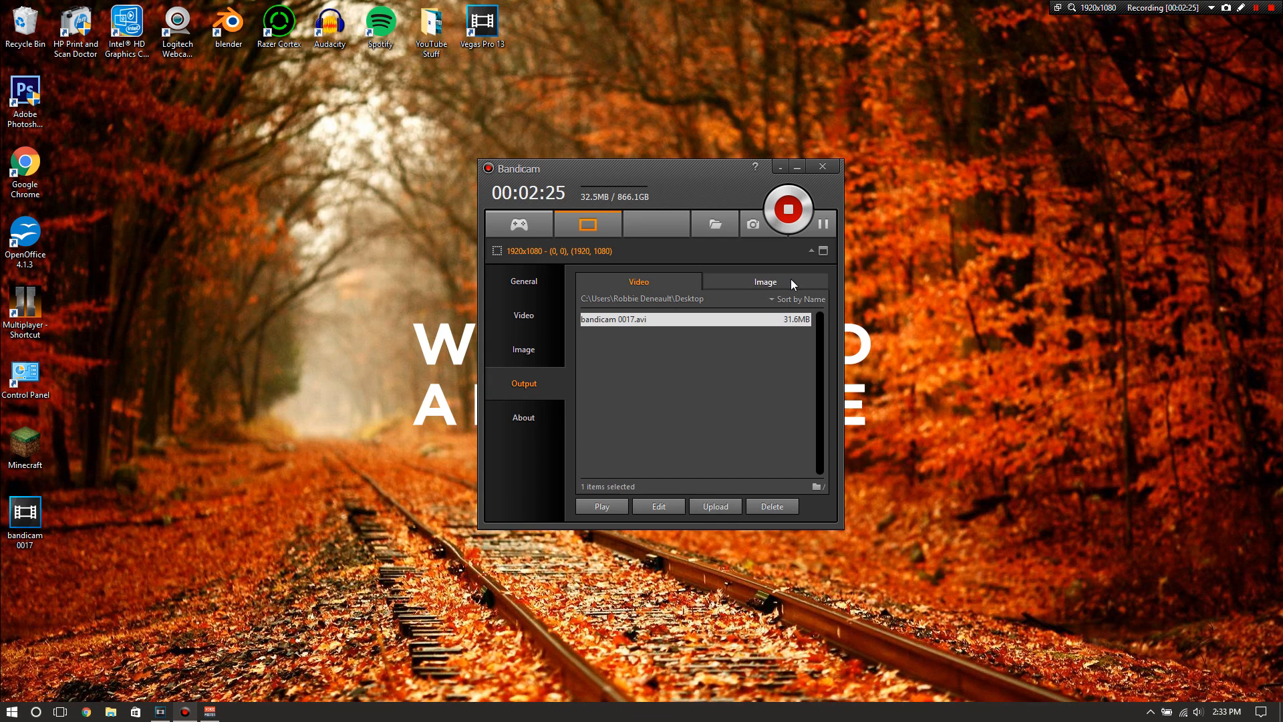
{"action": "left_click", "coordinate": [522, 425]}
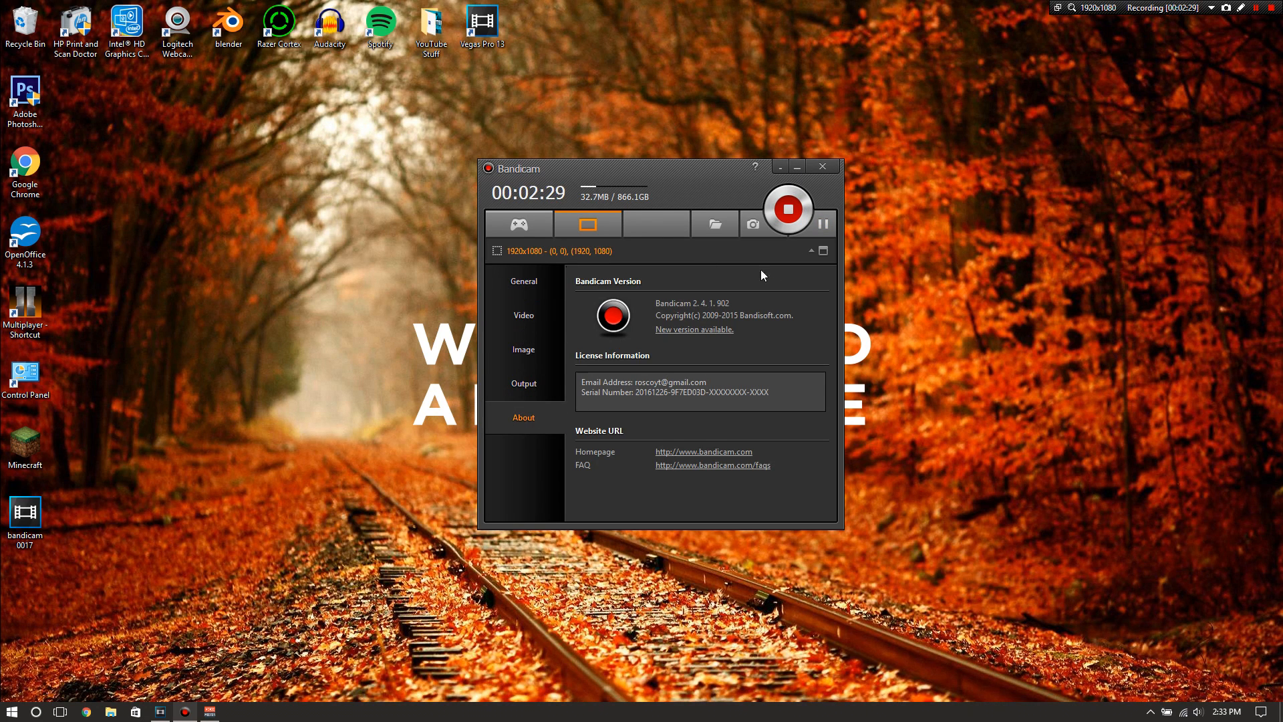
{"action": "left_click", "coordinate": [525, 277]}
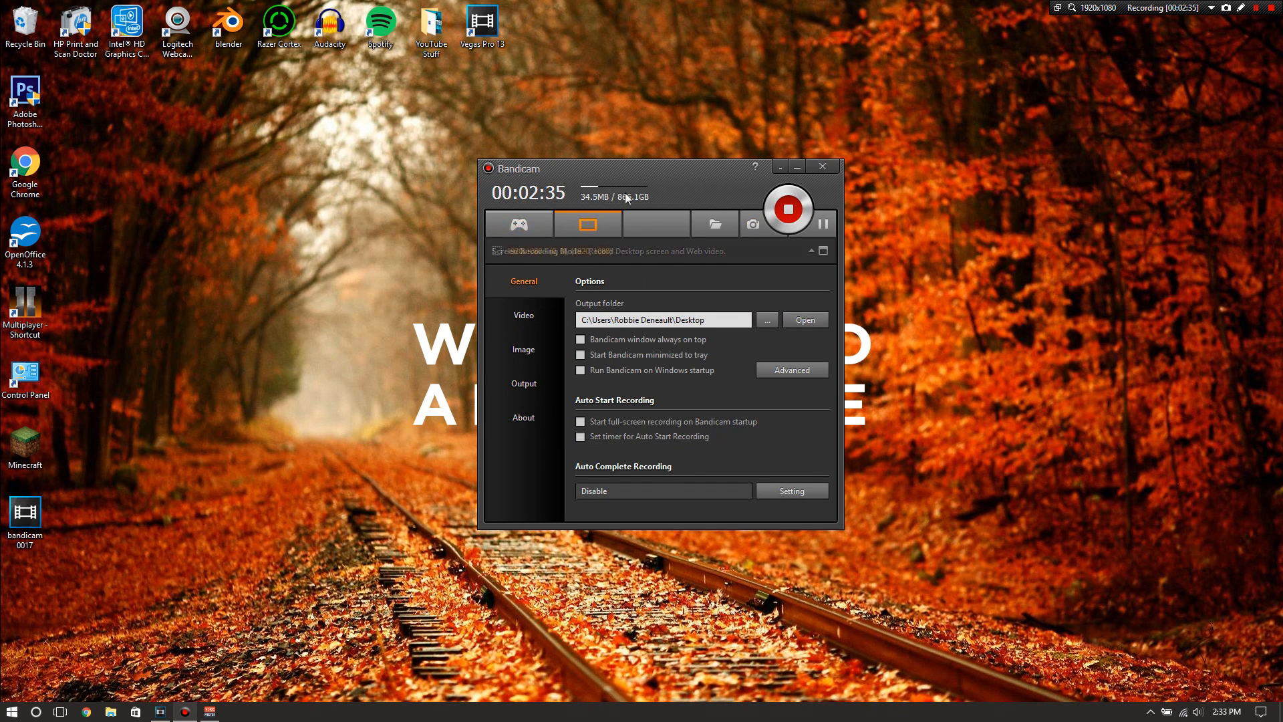
{"action": "left_click", "coordinate": [795, 168]}
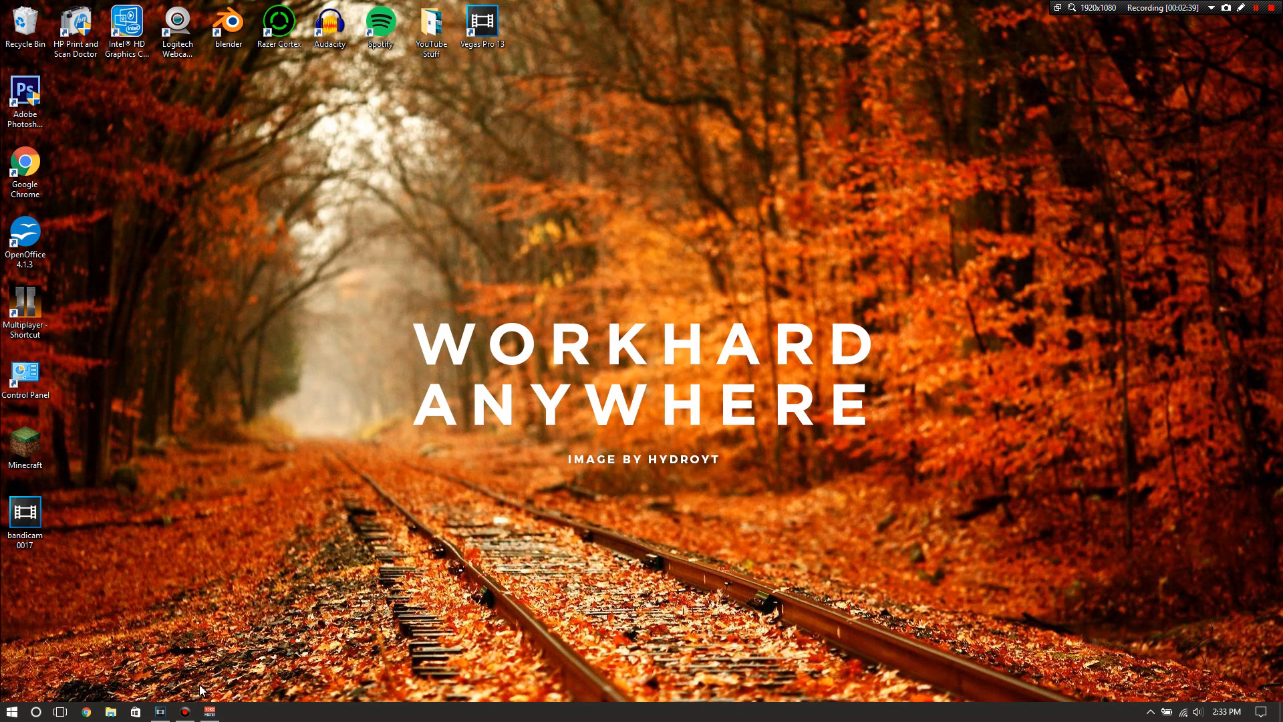
Switch to Vegas Pro and import the Intro video from the YouTube Stuff folder on the desktop
{"action": "left_click", "coordinate": [161, 711]}
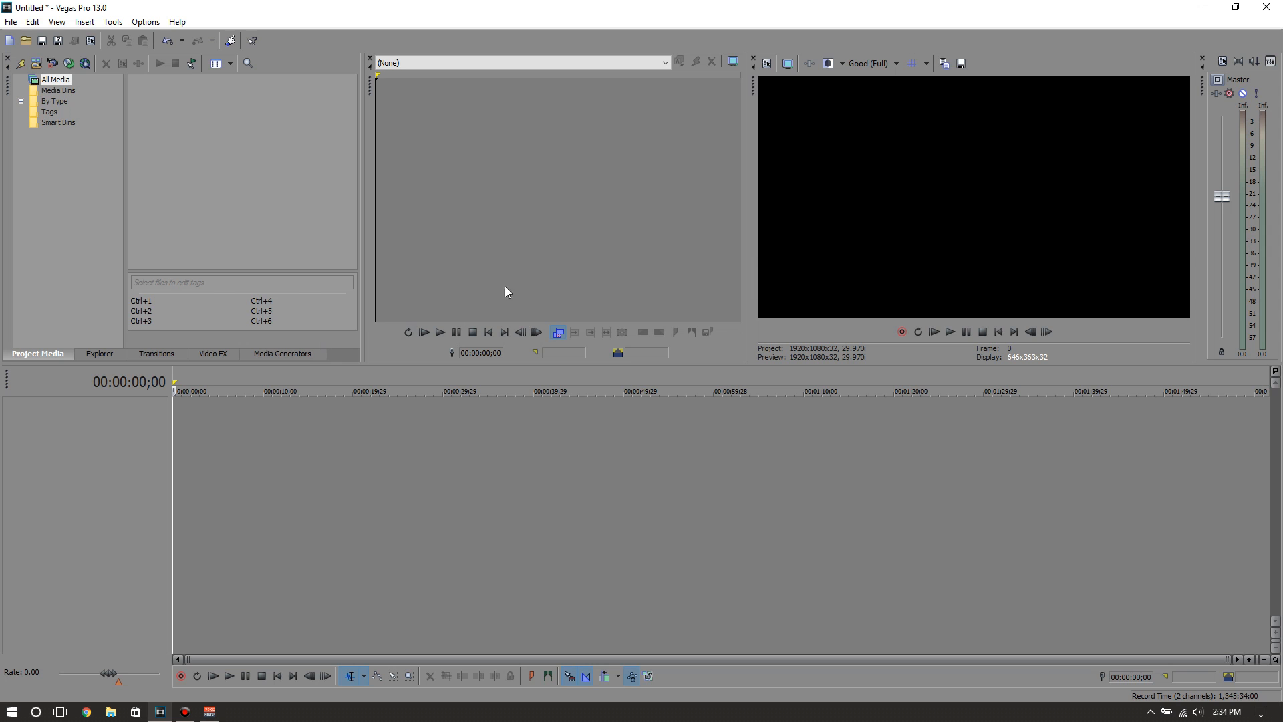
{"action": "left_click", "coordinate": [40, 60]}
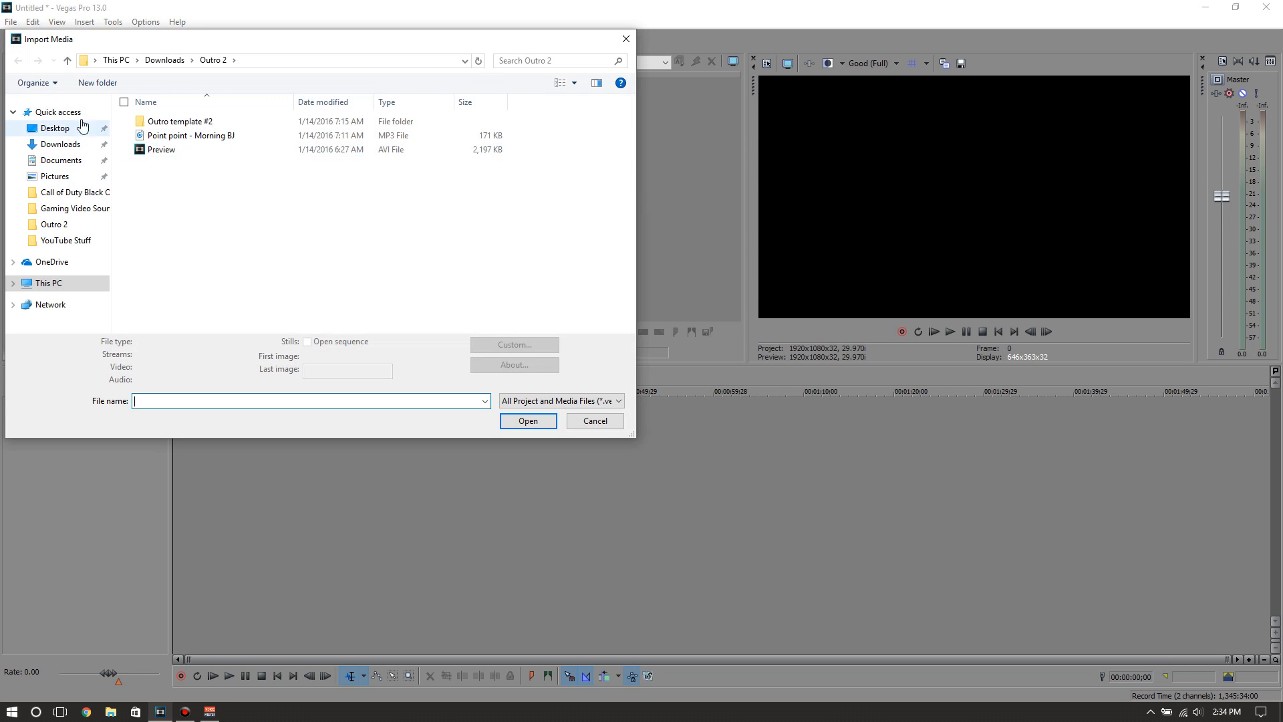
{"action": "left_click", "coordinate": [164, 60]}
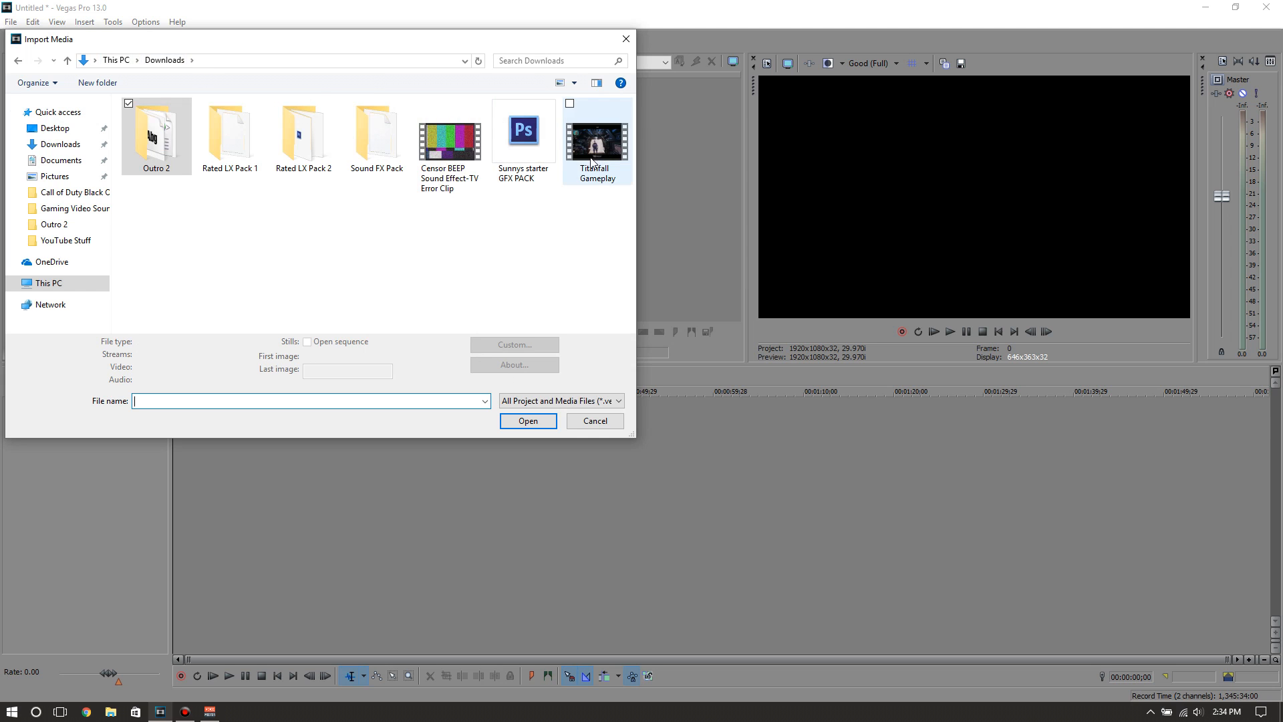
{"action": "left_click", "coordinate": [127, 60]}
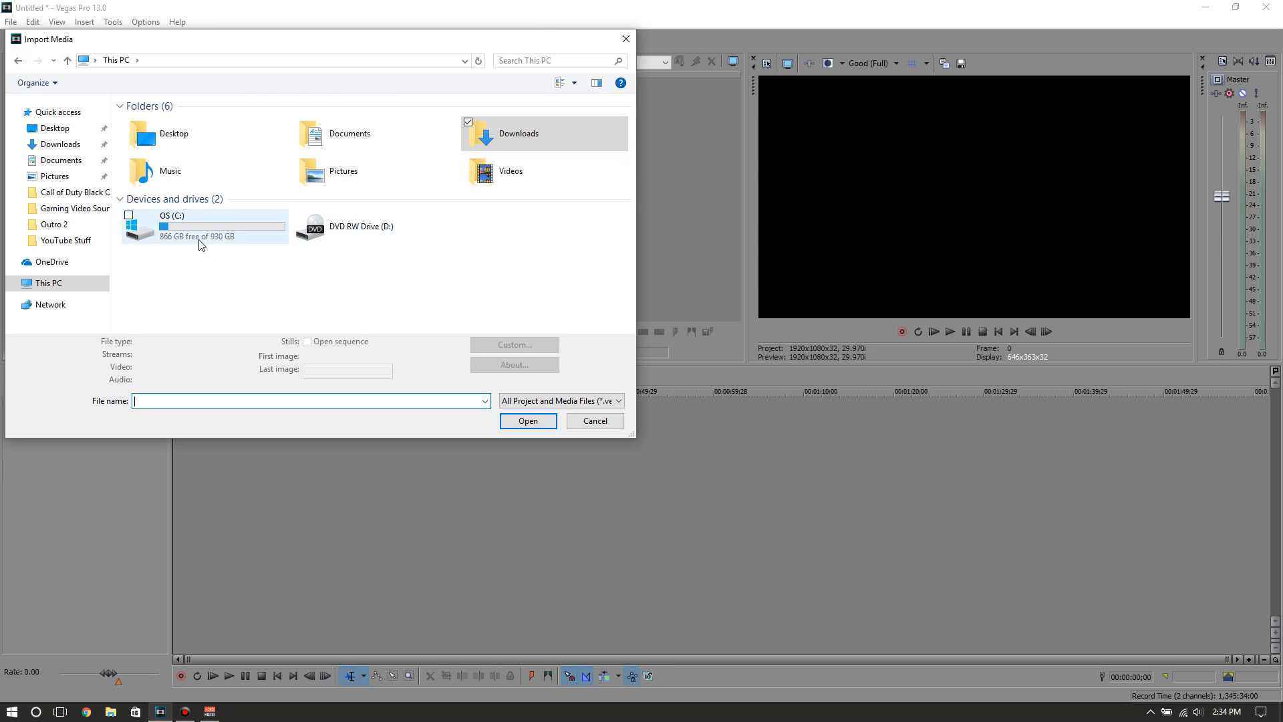
{"action": "double_click", "coordinate": [203, 237]}
{"action": "double_click", "coordinate": [214, 178]}
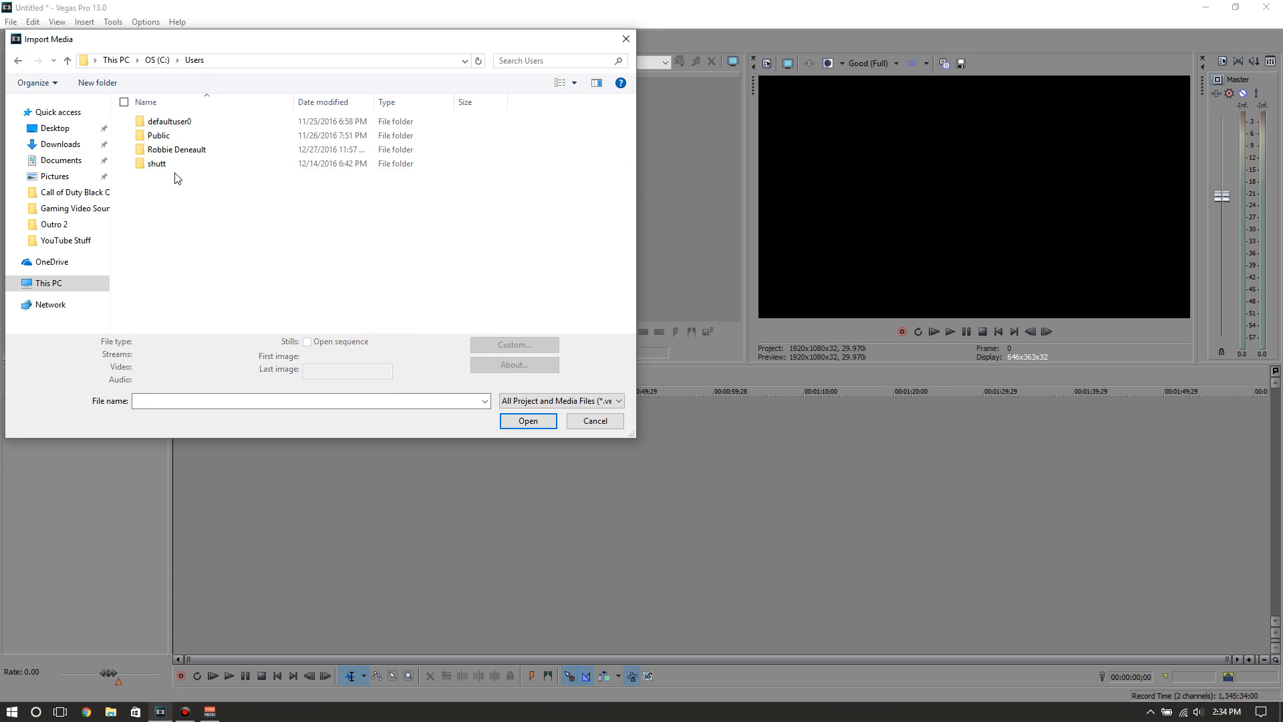
{"action": "double_click", "coordinate": [188, 151]}
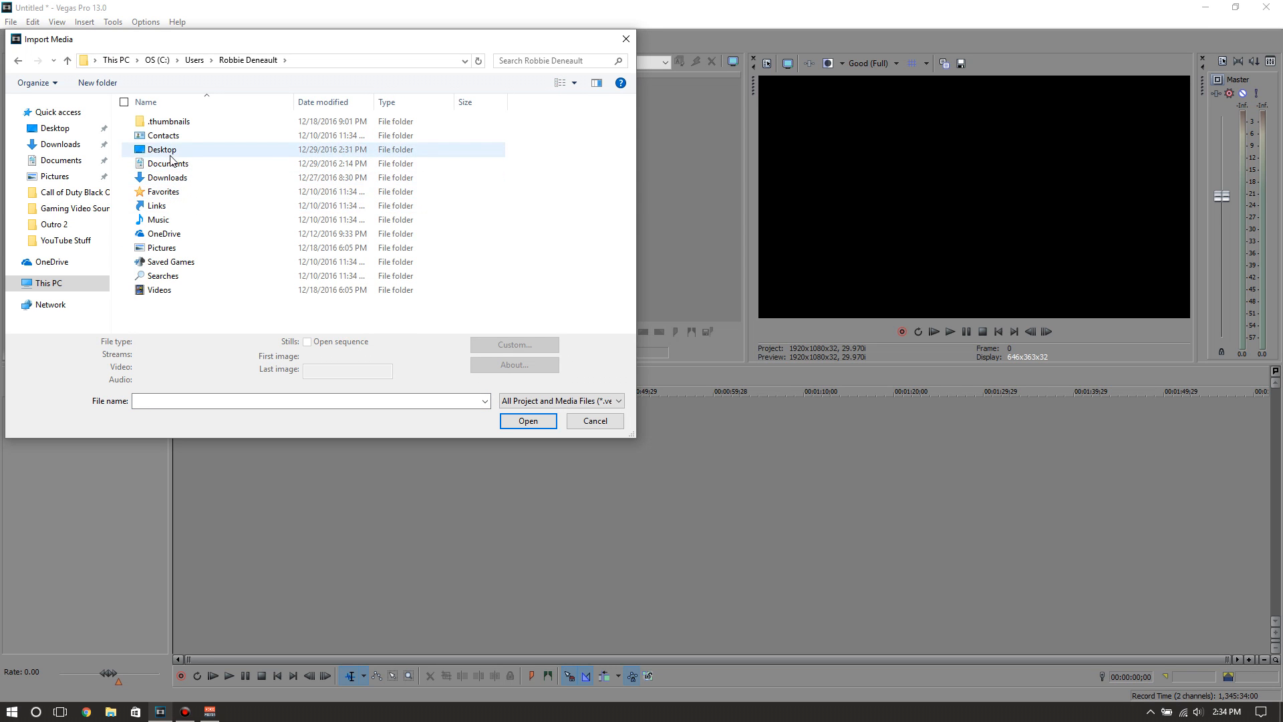
{"action": "double_click", "coordinate": [184, 151]}
{"action": "left_click", "coordinate": [168, 139]}
{"action": "double_click", "coordinate": [167, 138]}
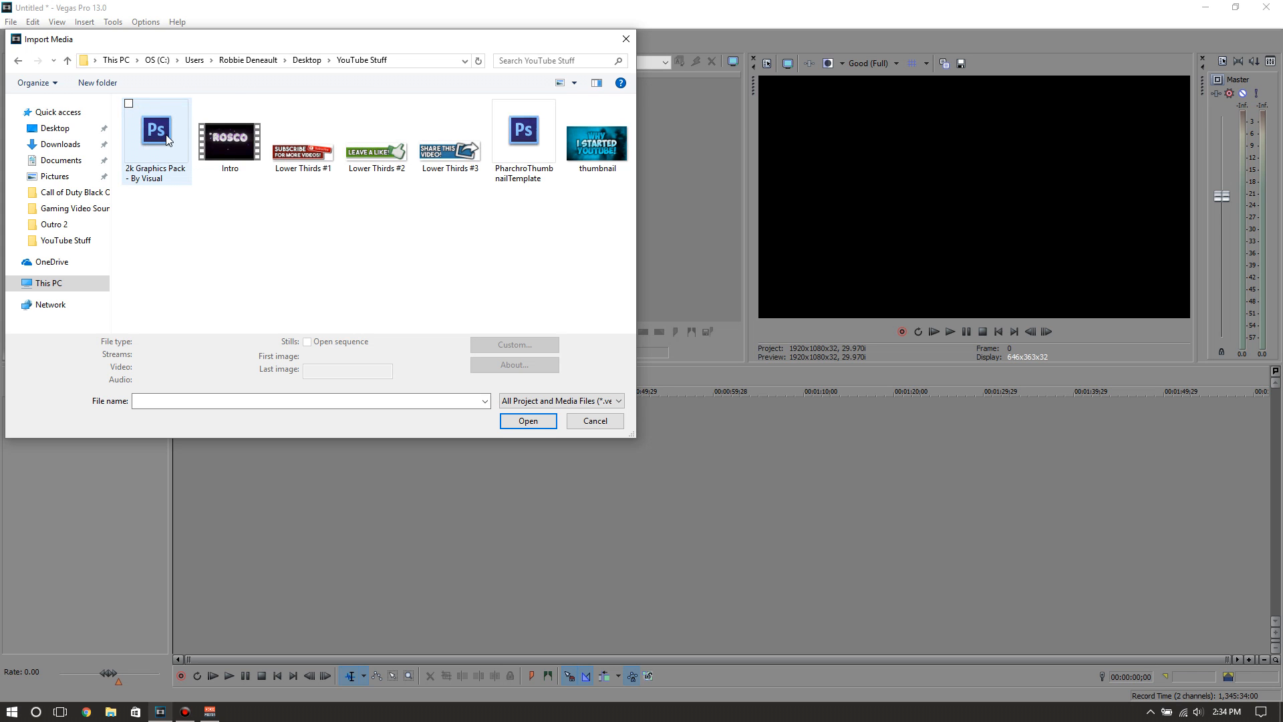
{"action": "left_click", "coordinate": [528, 421]}
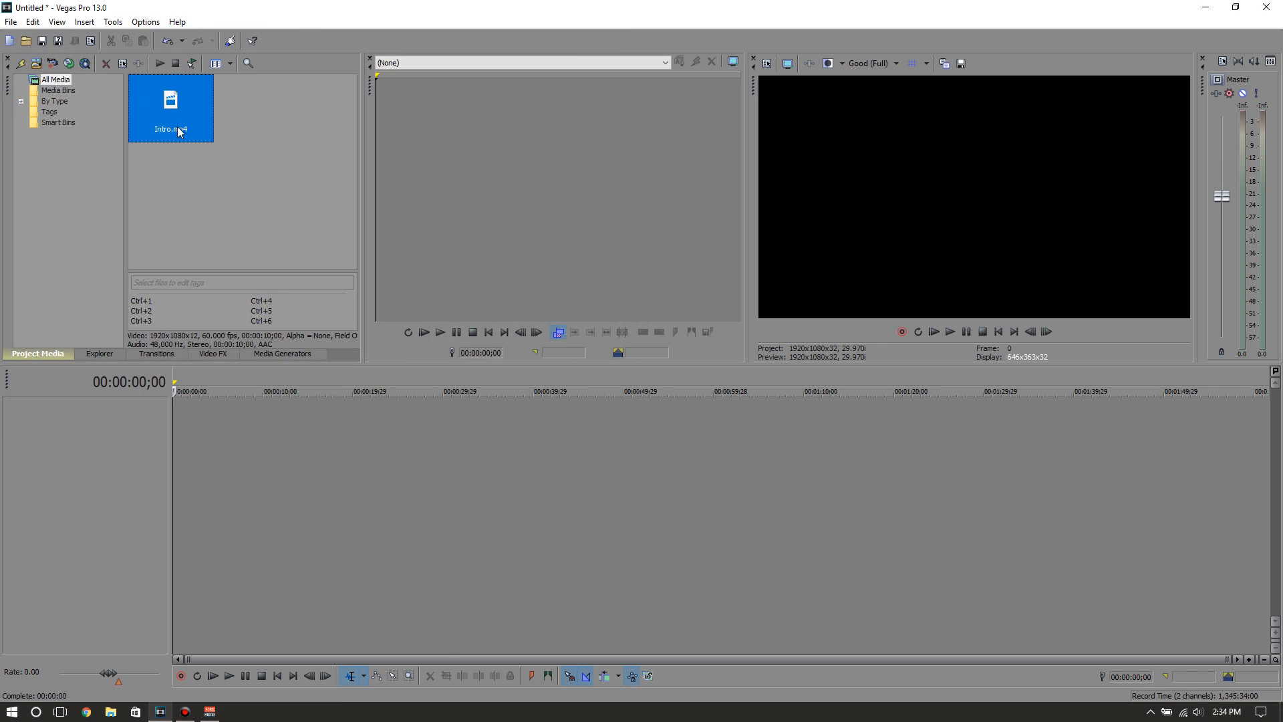
Place Intro.mp4 at the start of the timeline without matching the project video settings to it, and return the cursor to the start
{"action": "left_click_drag", "start_coordinate": [230, 176], "coordinate": [234, 467]}
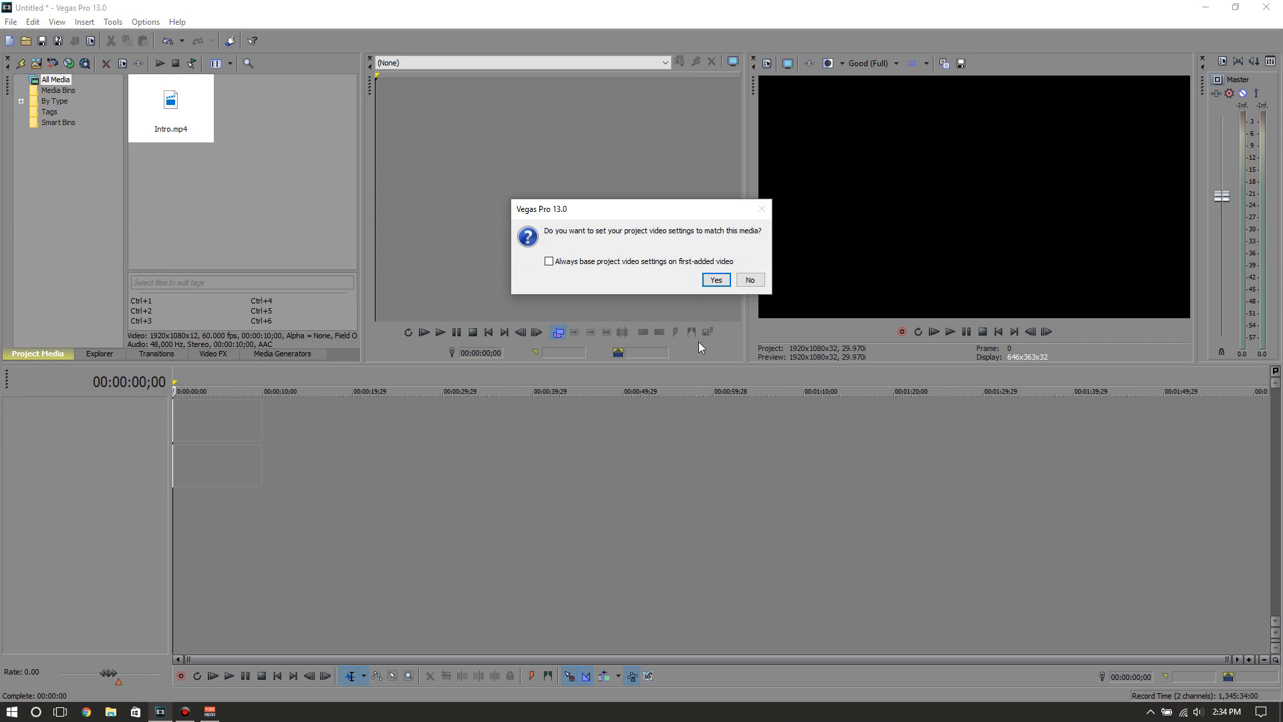
{"action": "left_click", "coordinate": [750, 280]}
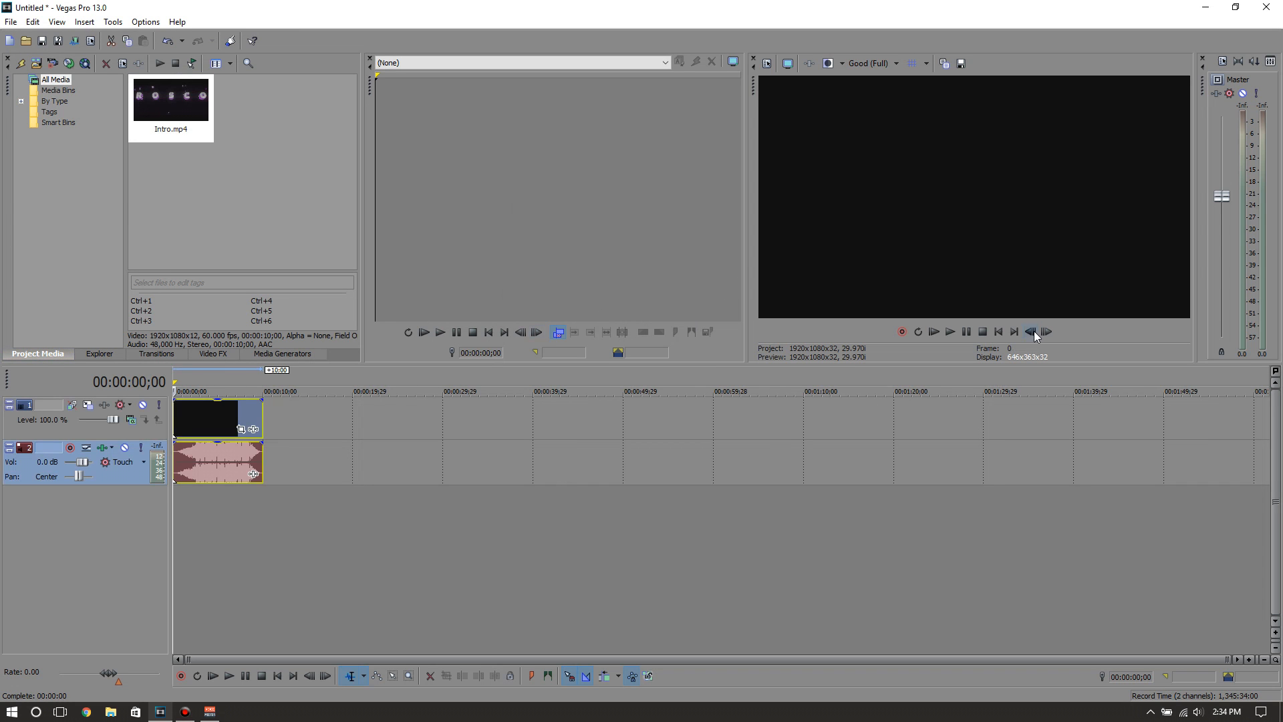
{"action": "left_click", "coordinate": [218, 418]}
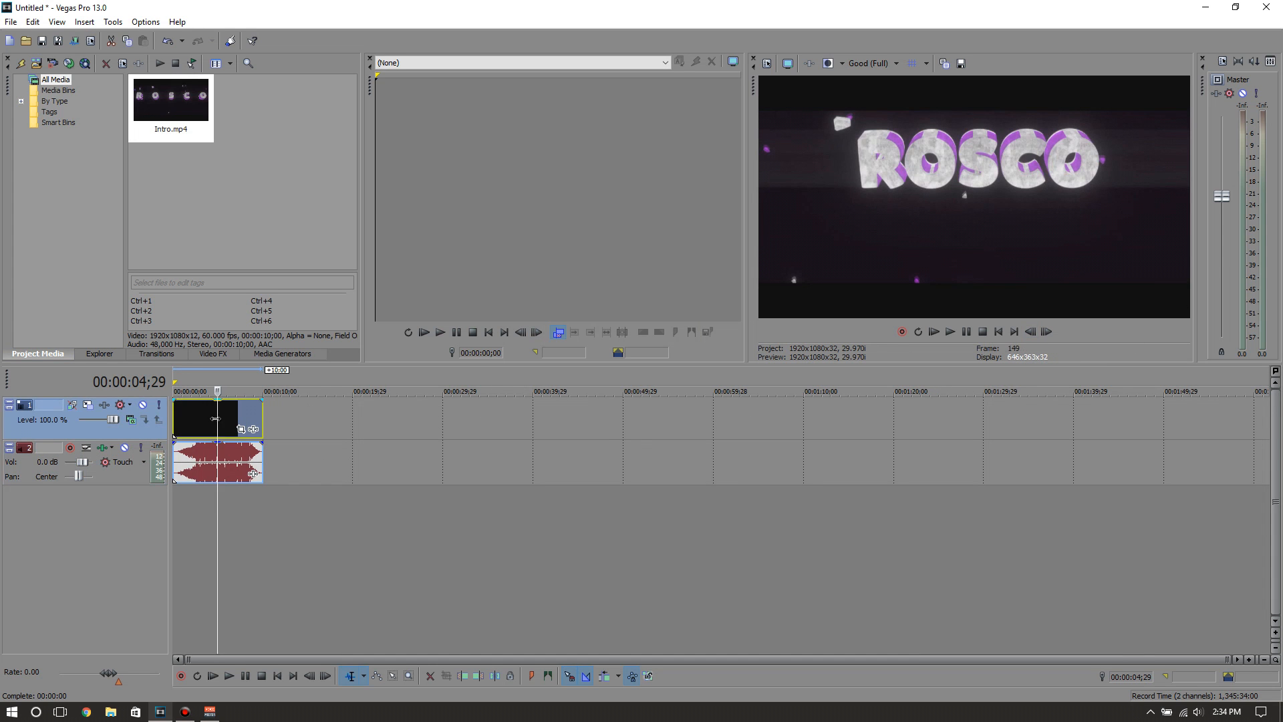
{"action": "left_click_drag", "start_coordinate": [215, 416], "coordinate": [115, 416]}
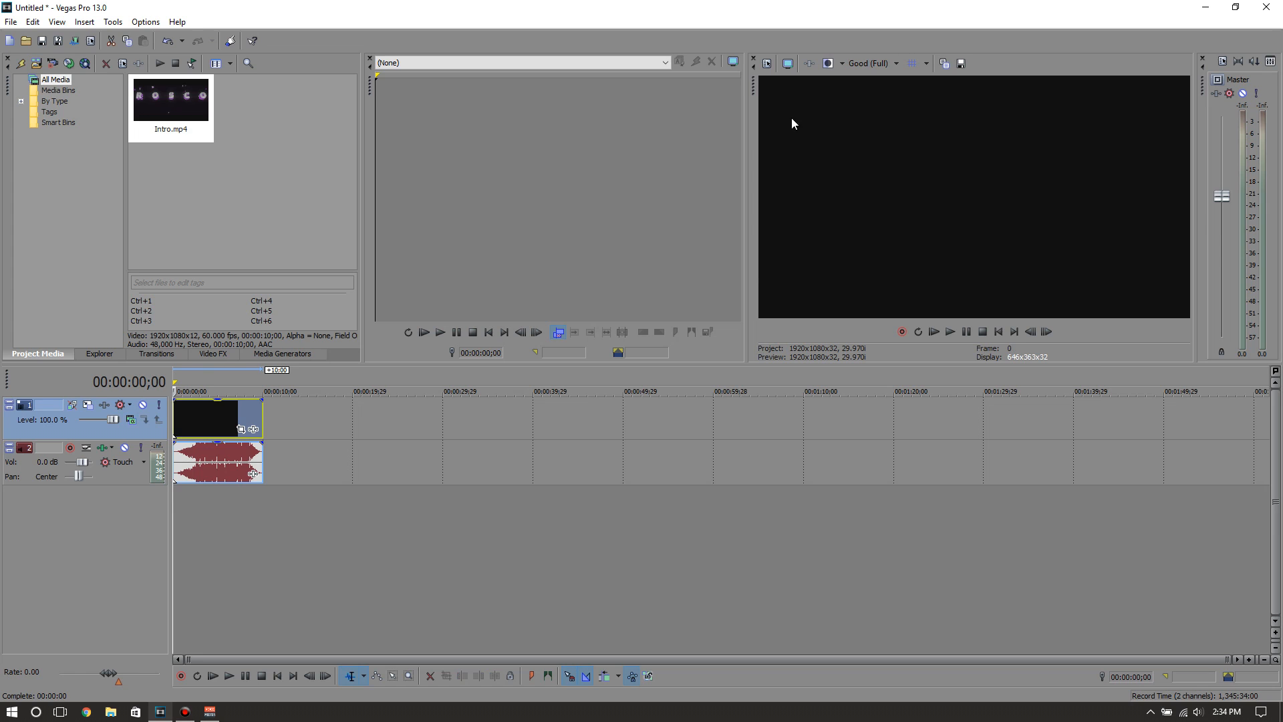
Set the project video template to HD 1080-60i (1920x1080, 29.970 fps) with the field order as Upper field first
{"action": "left_click", "coordinate": [769, 62]}
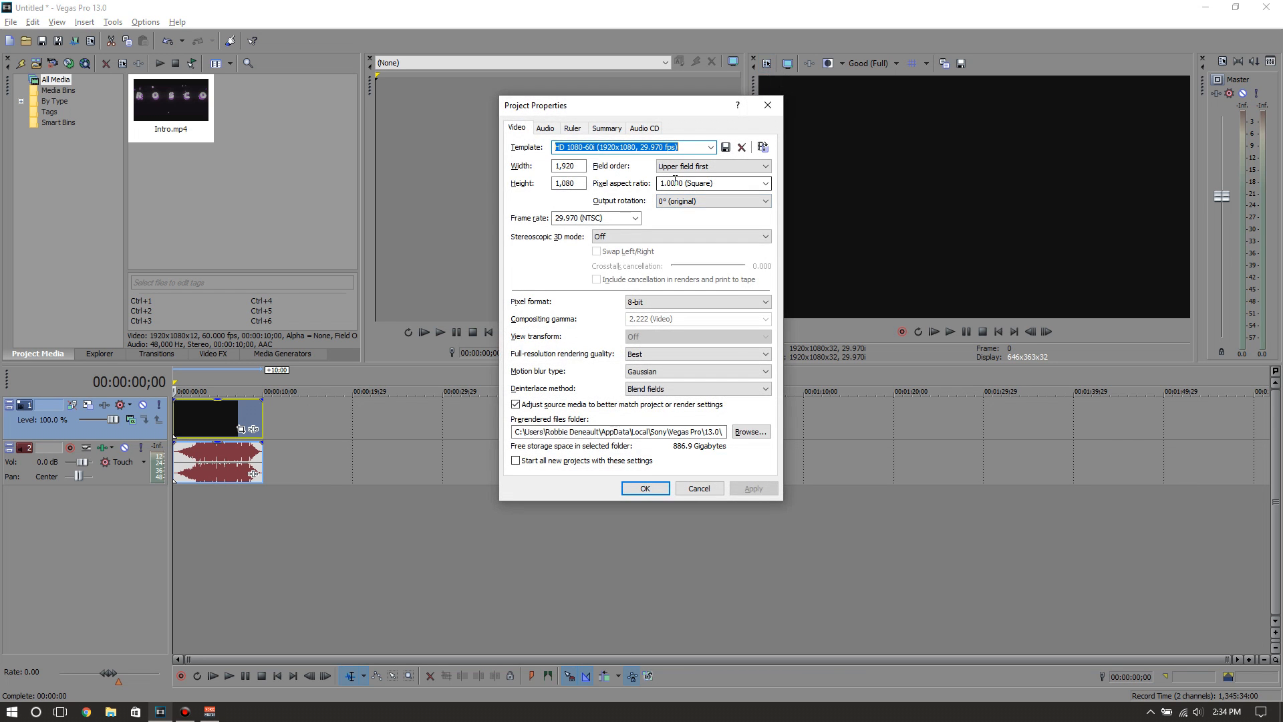
{"action": "left_click", "coordinate": [710, 147]}
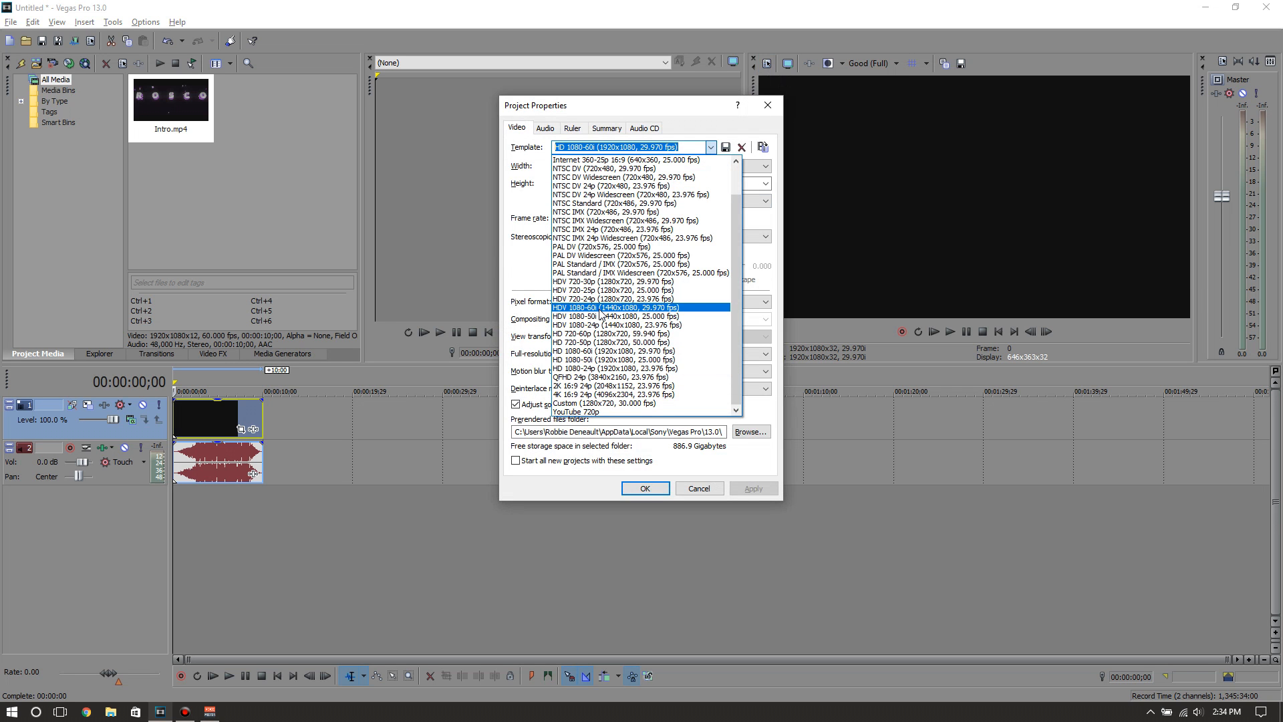
{"action": "left_click", "coordinate": [612, 351]}
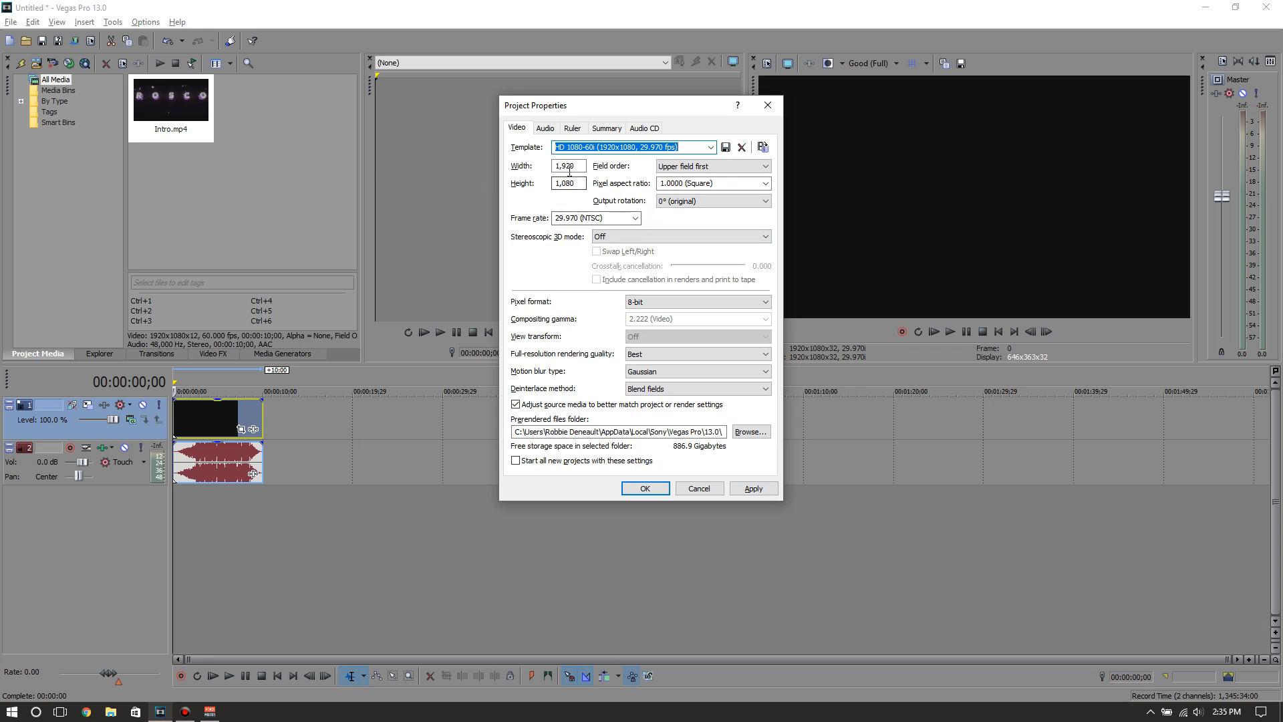
{"action": "left_click", "coordinate": [711, 169]}
{"action": "left_click", "coordinate": [680, 182]}
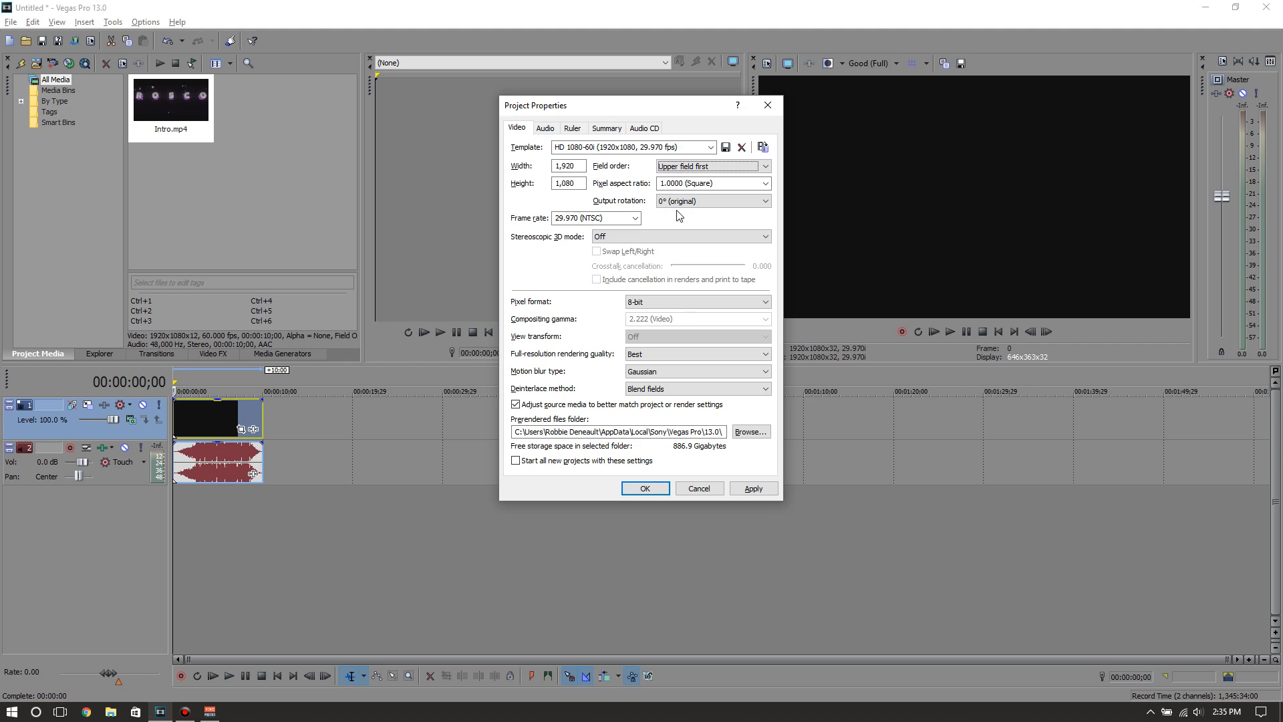
Set the project frame rate to 30 fps and confirm the project properties
{"action": "left_click", "coordinate": [618, 217]}
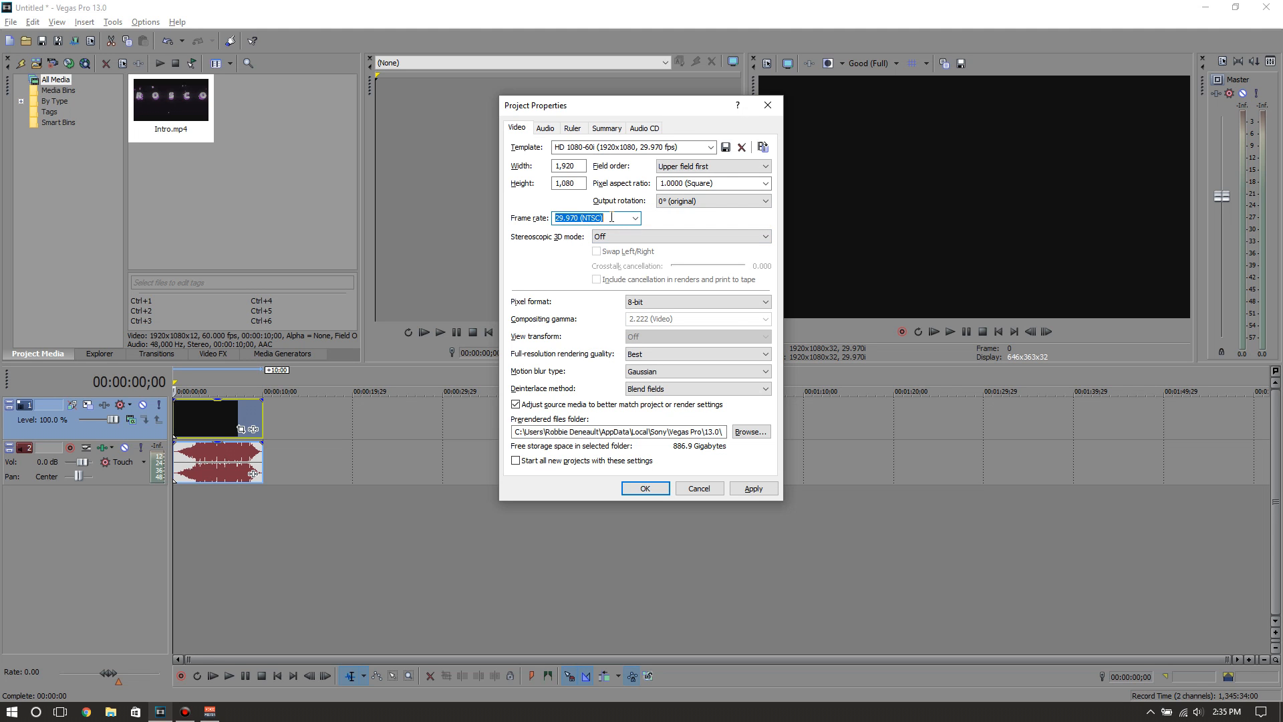
{"action": "key", "text": "BackSpace"}
{"action": "type", "text": "30"}
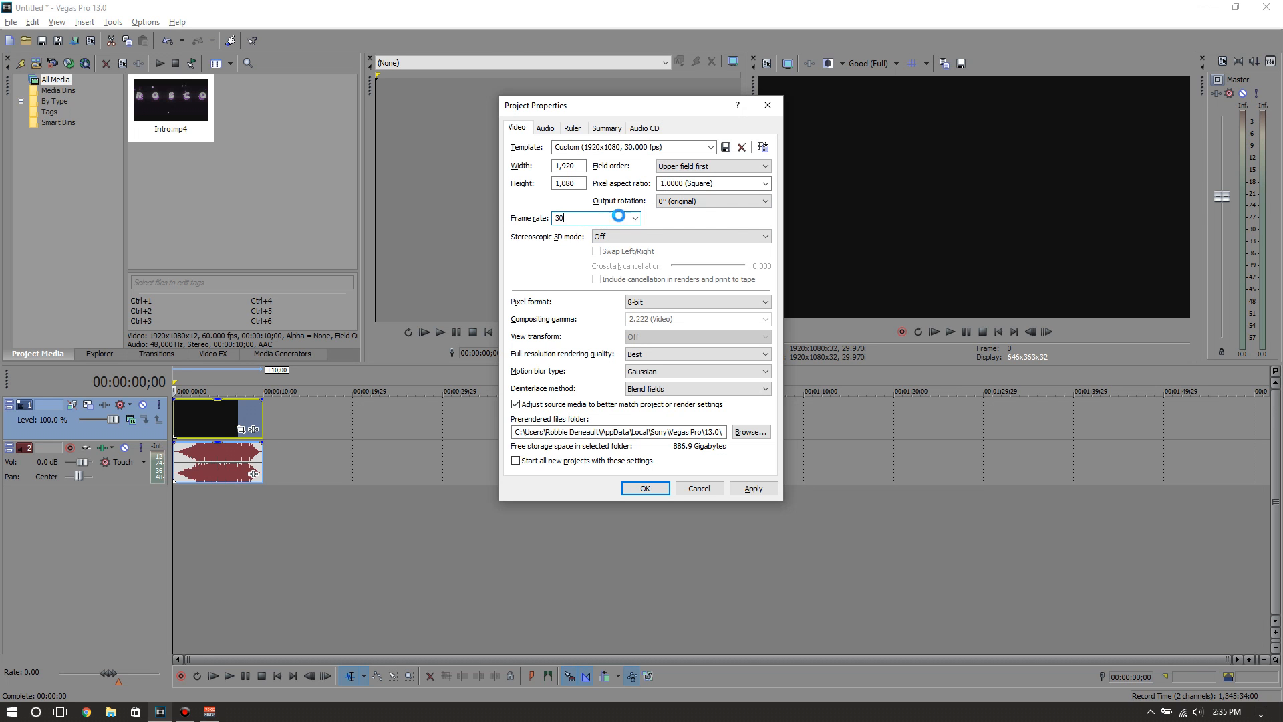
{"action": "key", "text": "Return"}
Reopen the project video properties and set full-resolution rendering quality to Best and motion blur type to Gaussian
{"action": "left_click", "coordinate": [765, 63]}
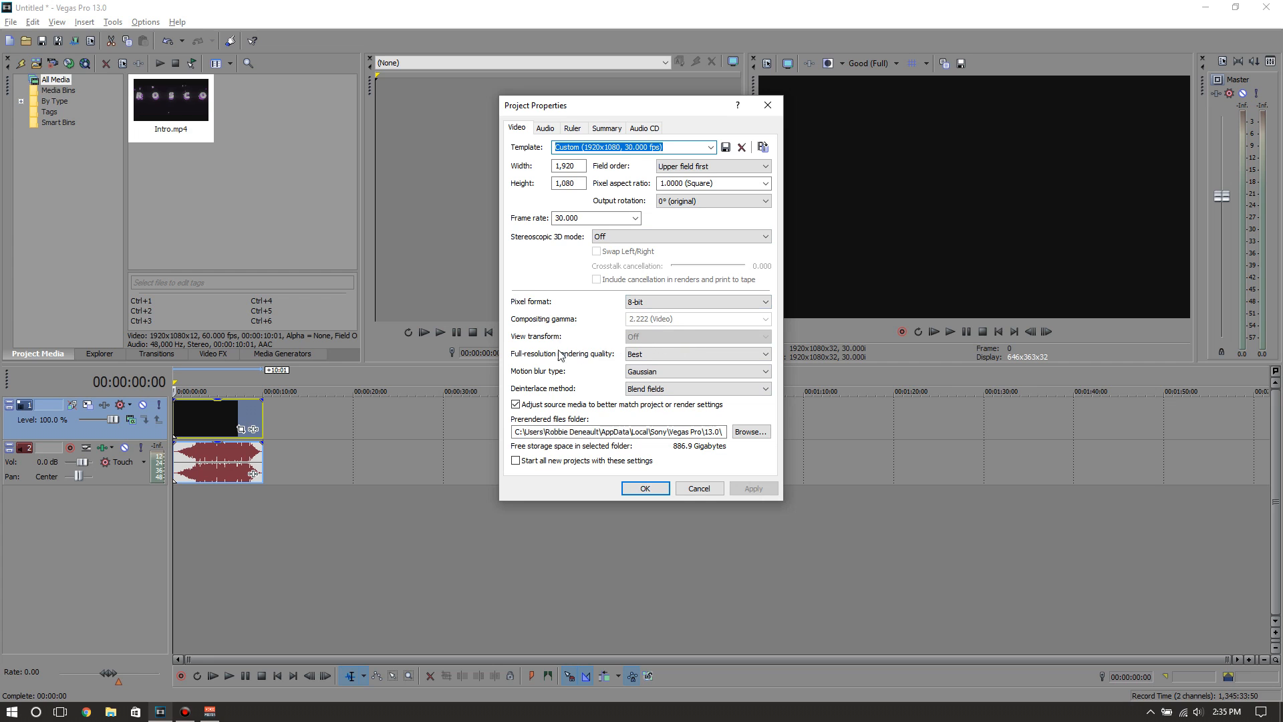
{"action": "left_click", "coordinate": [666, 355]}
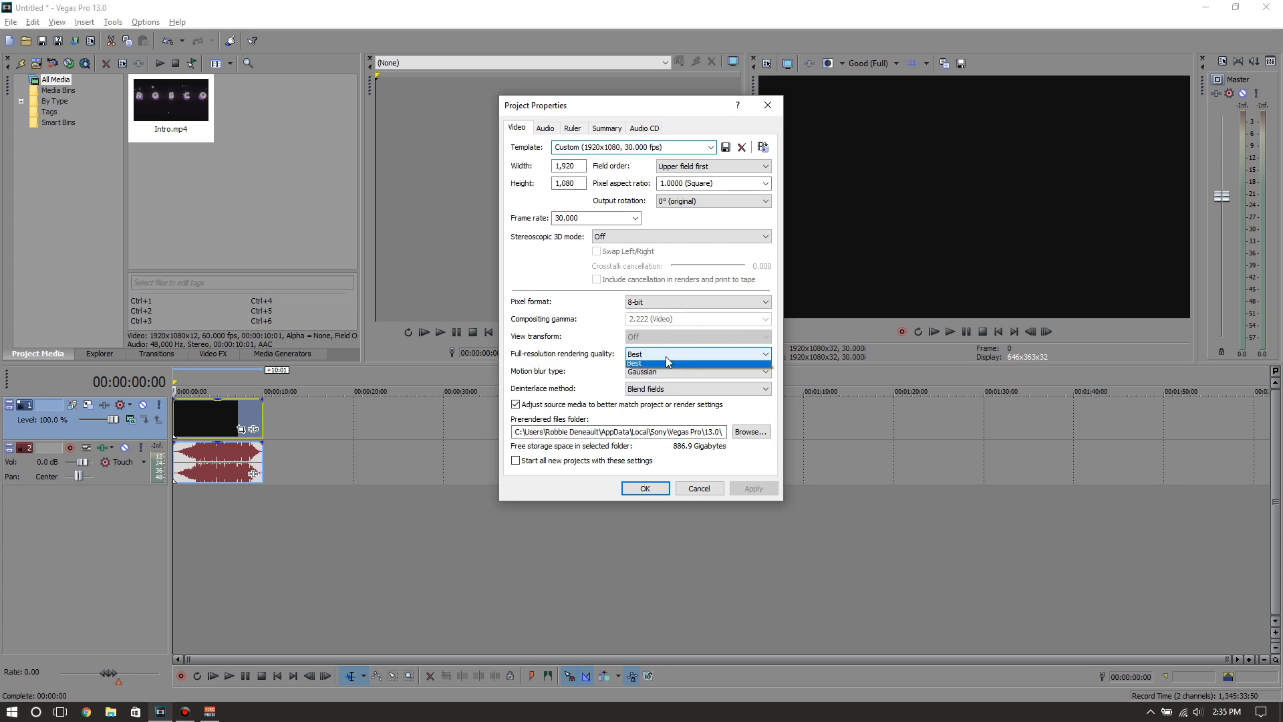
{"action": "left_click", "coordinate": [635, 384]}
{"action": "left_click", "coordinate": [641, 354]}
{"action": "left_click", "coordinate": [638, 393]}
{"action": "left_click", "coordinate": [670, 379]}
{"action": "left_click", "coordinate": [661, 383]}
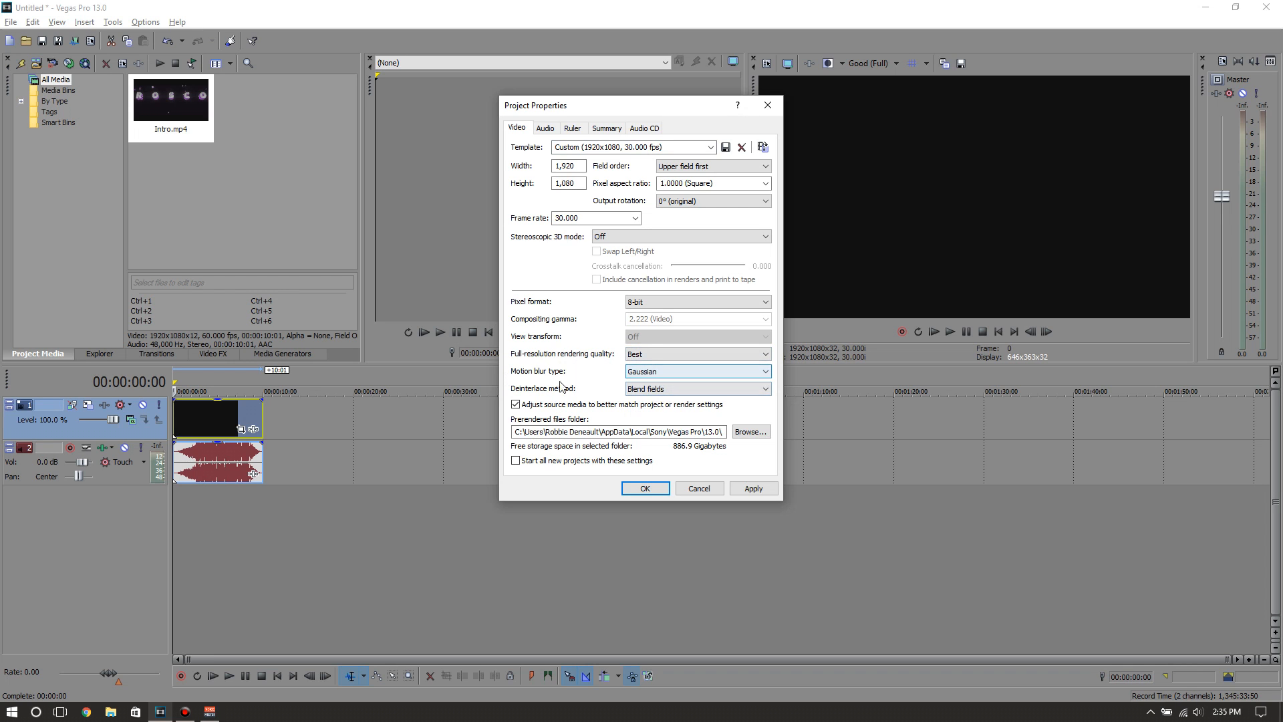
Set deinterlacing to Blend fields, disable source media adjustment, and have all new projects start with these settings
{"action": "left_click", "coordinate": [661, 389]}
{"action": "left_click", "coordinate": [660, 410]}
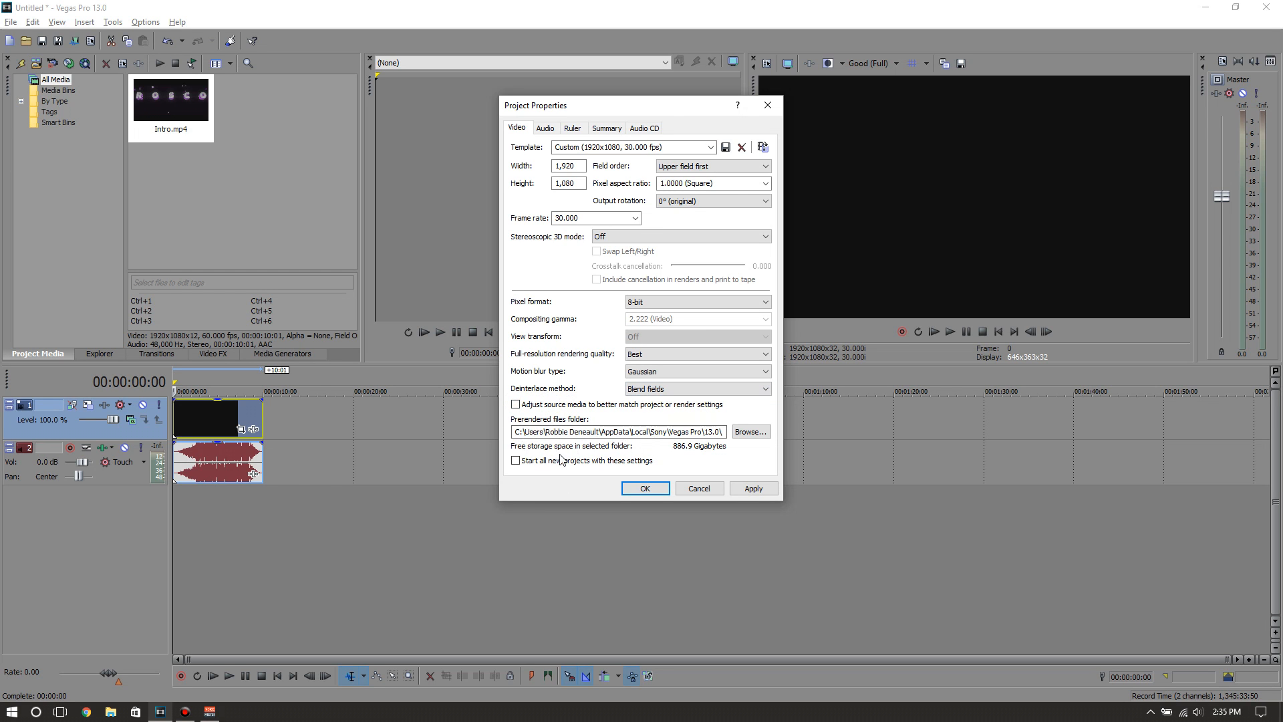
{"action": "left_click", "coordinate": [516, 461]}
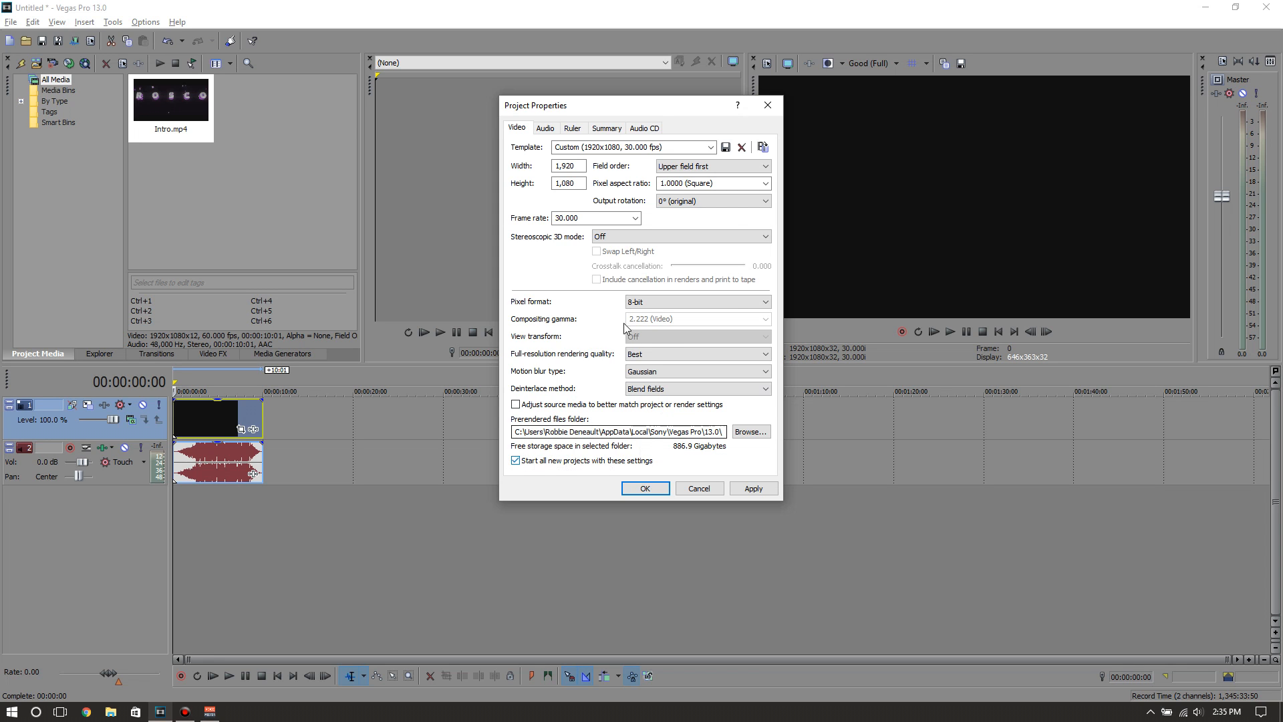
In the project's audio properties, set the master bus mode to Stereo and the resample and stretch quality to Best
{"action": "left_click", "coordinate": [545, 129]}
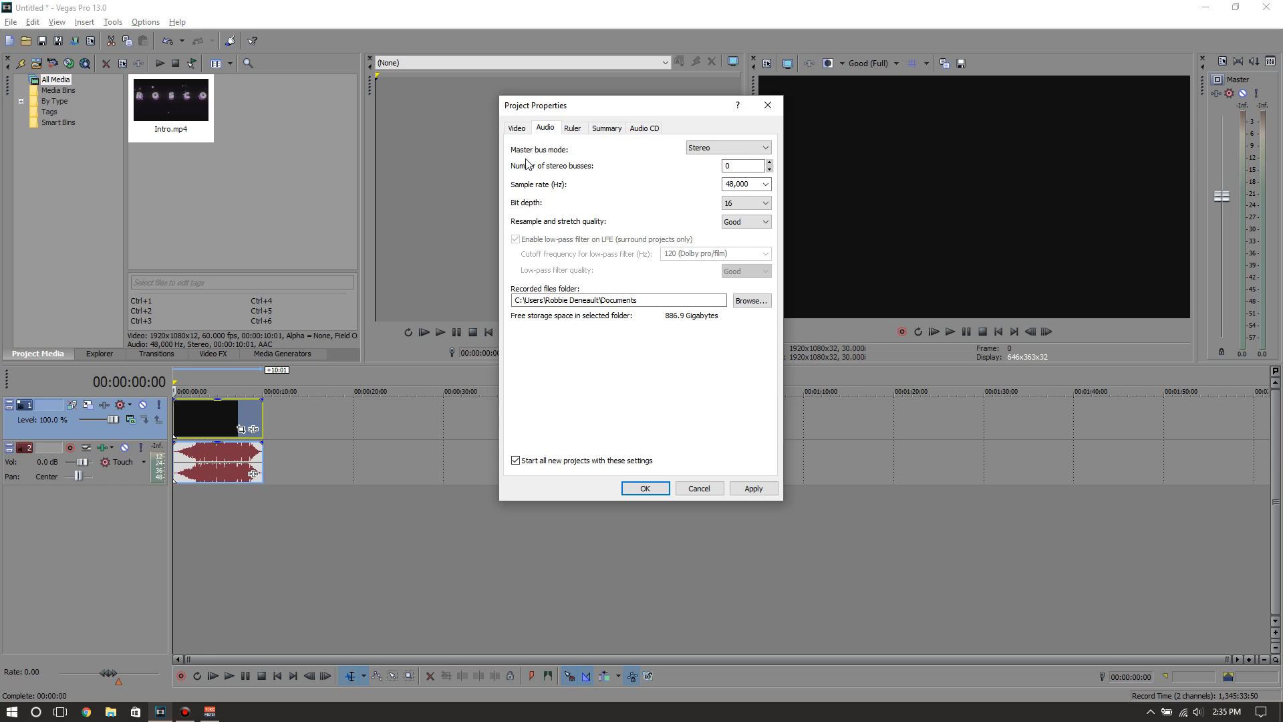
{"action": "left_click", "coordinate": [723, 148]}
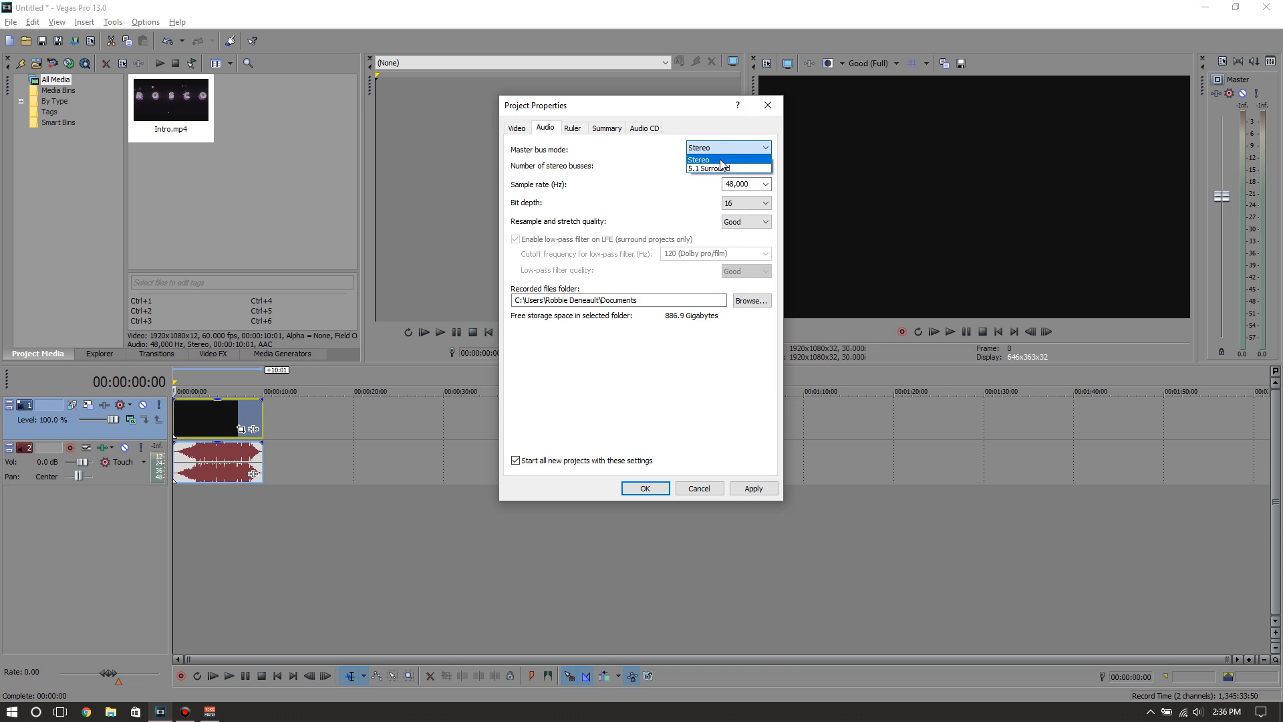
{"action": "left_click", "coordinate": [725, 159]}
{"action": "left_click", "coordinate": [727, 148]}
{"action": "left_click", "coordinate": [725, 163]}
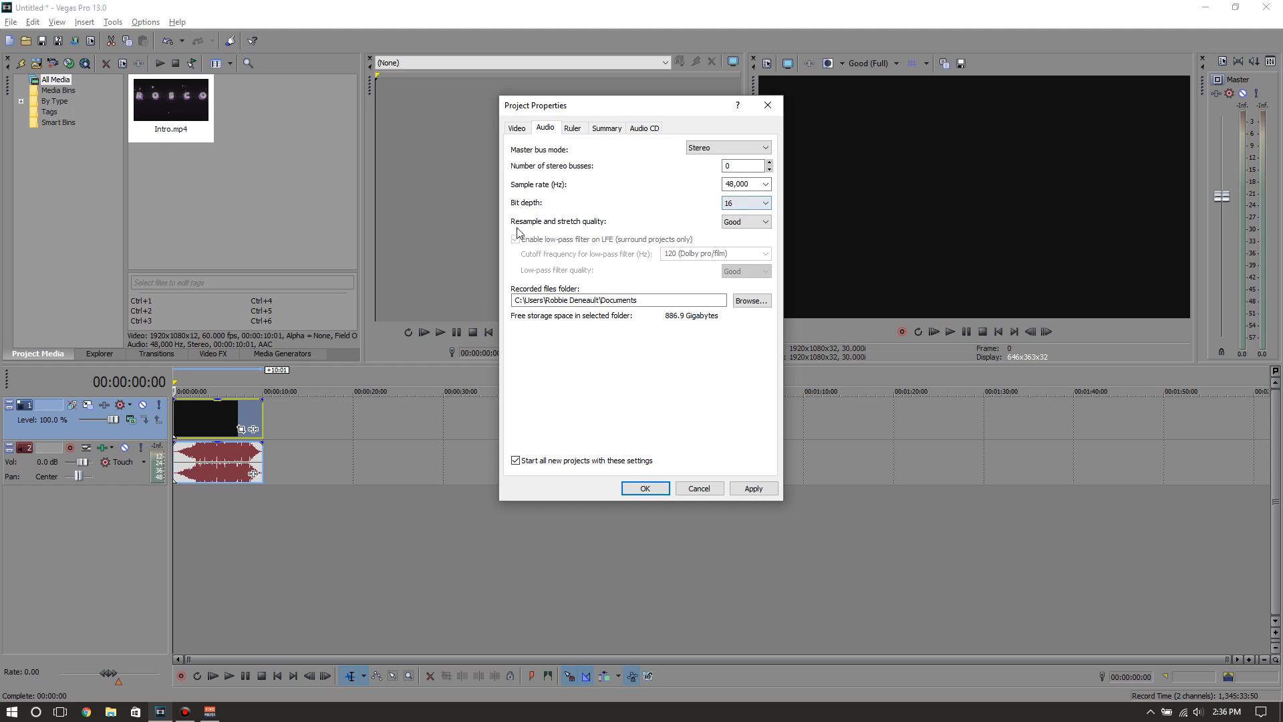
{"action": "left_click", "coordinate": [735, 227]}
{"action": "left_click", "coordinate": [739, 246]}
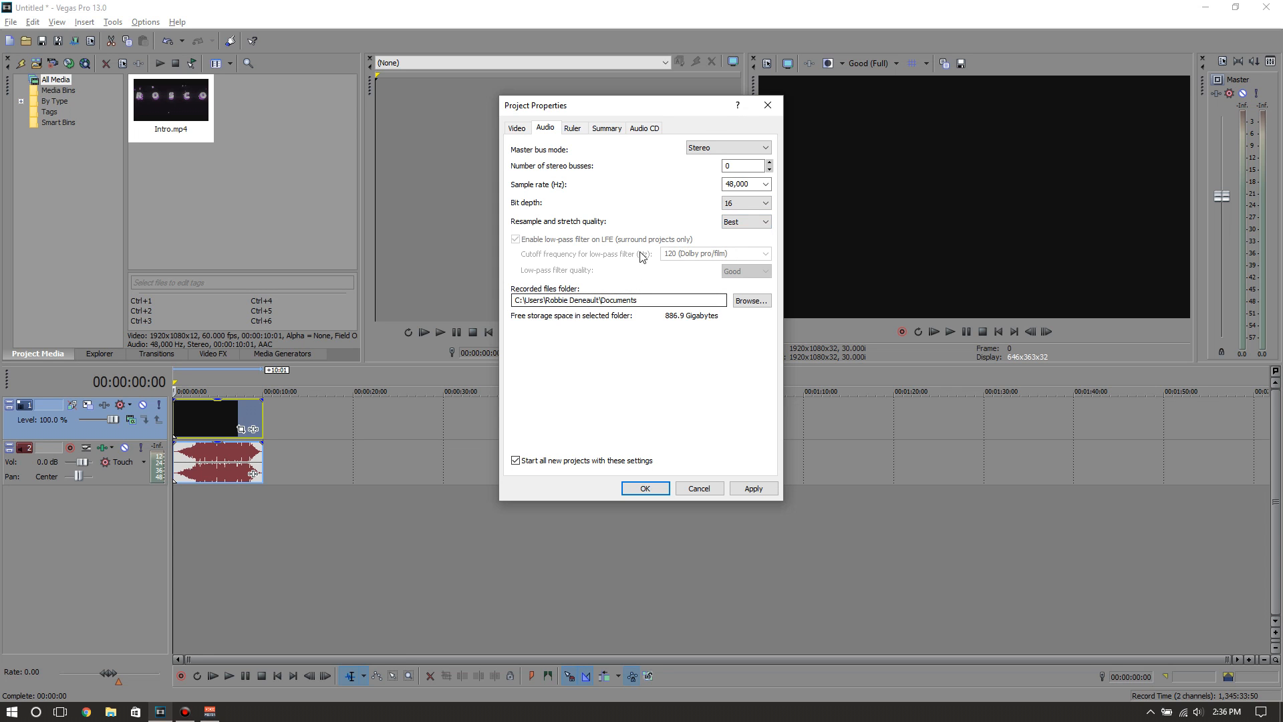
Review the ruler, summary and audio CD properties, and confirm the project properties
{"action": "left_click", "coordinate": [572, 129]}
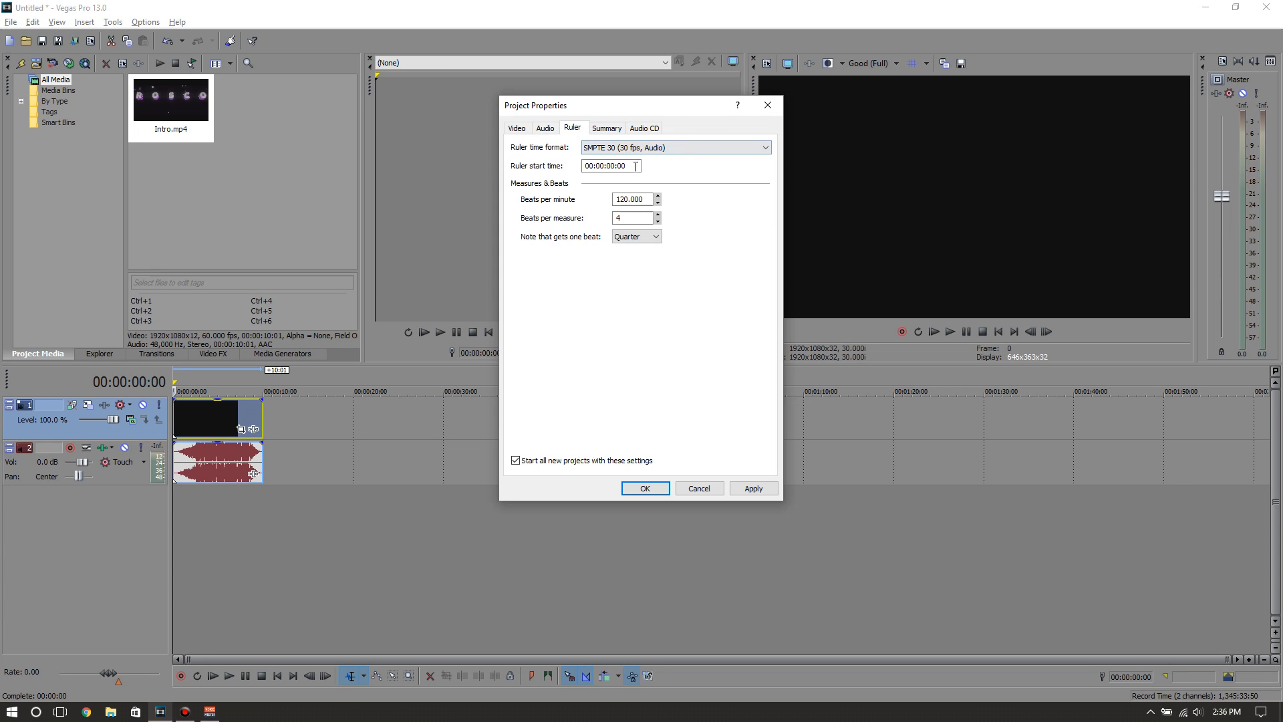
{"action": "left_click", "coordinate": [614, 131]}
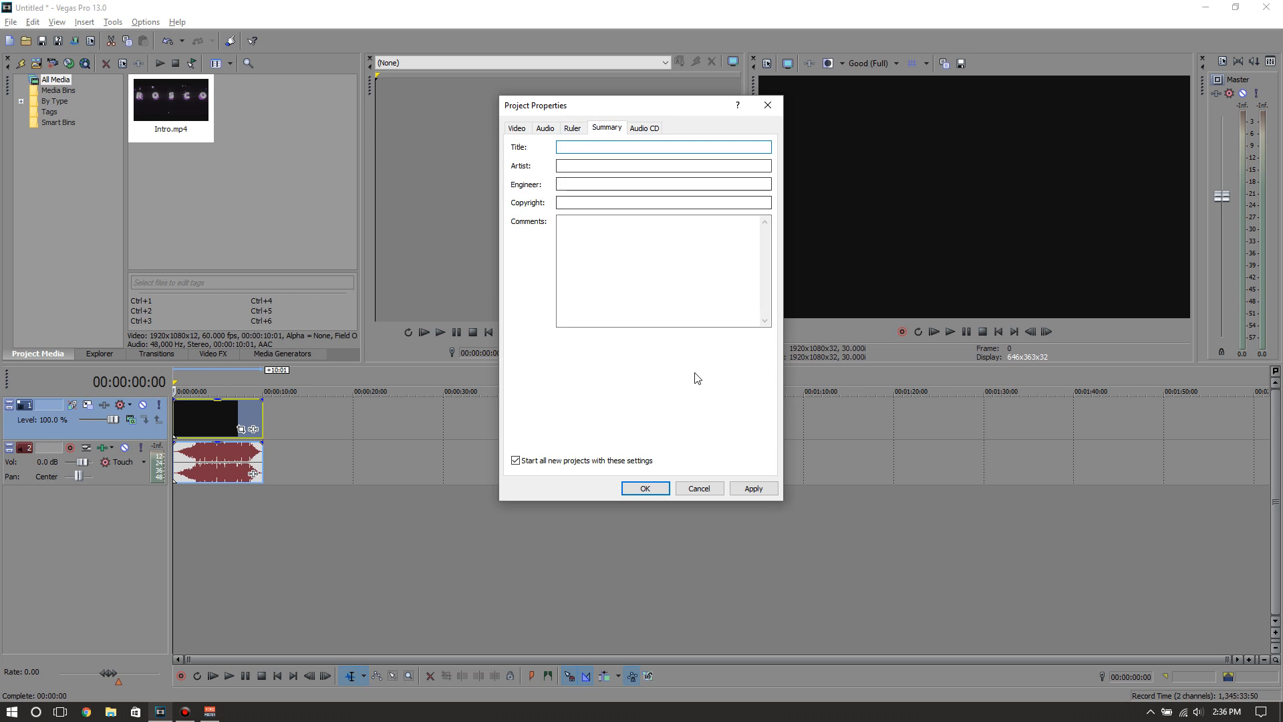
{"action": "left_click", "coordinate": [652, 129]}
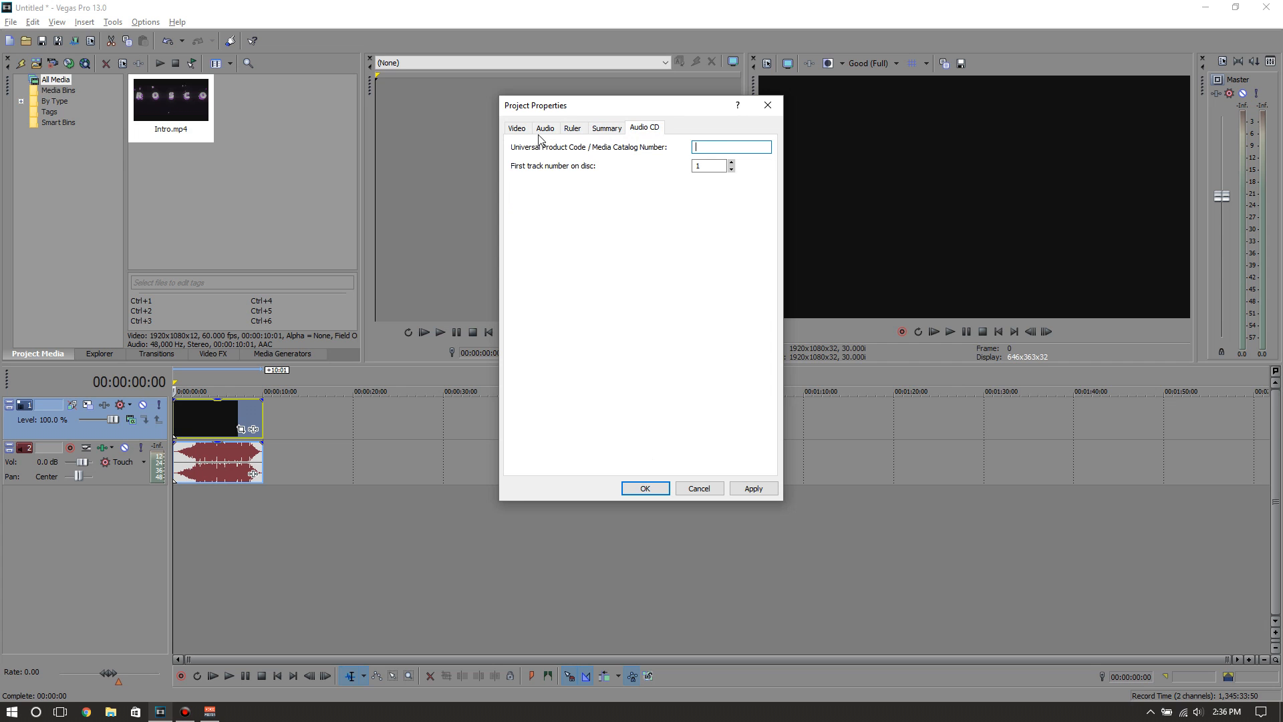
{"action": "left_click", "coordinate": [517, 128]}
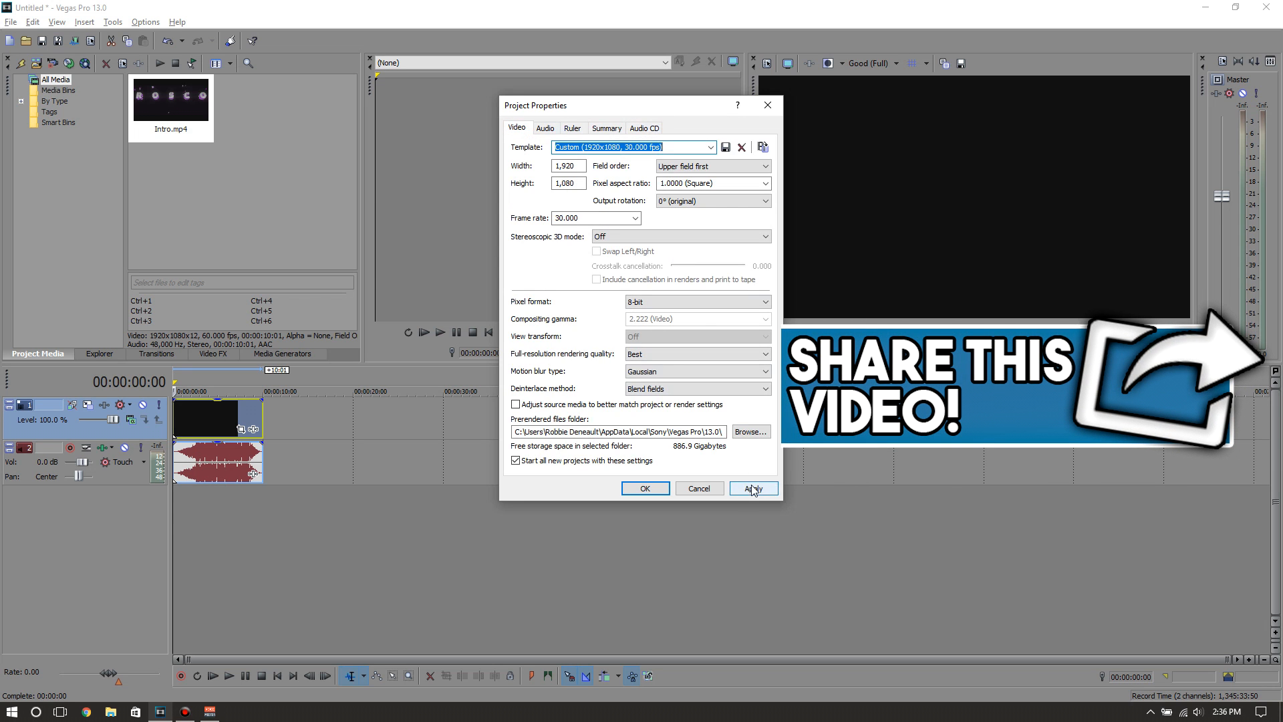
{"action": "left_click", "coordinate": [646, 489]}
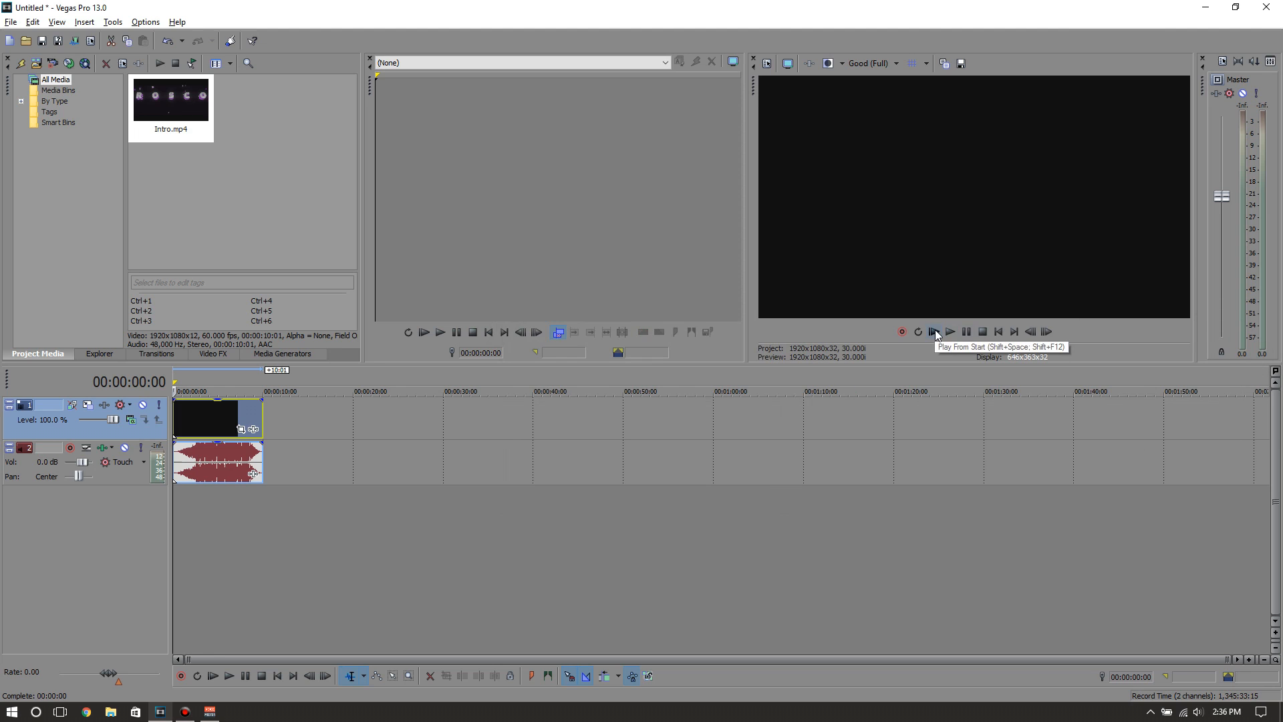
Lower the volume of the intro's audio clip on the timeline and return the cursor to the start
{"action": "left_click", "coordinate": [198, 461]}
{"action": "left_click_drag", "start_coordinate": [215, 442], "coordinate": [227, 474]}
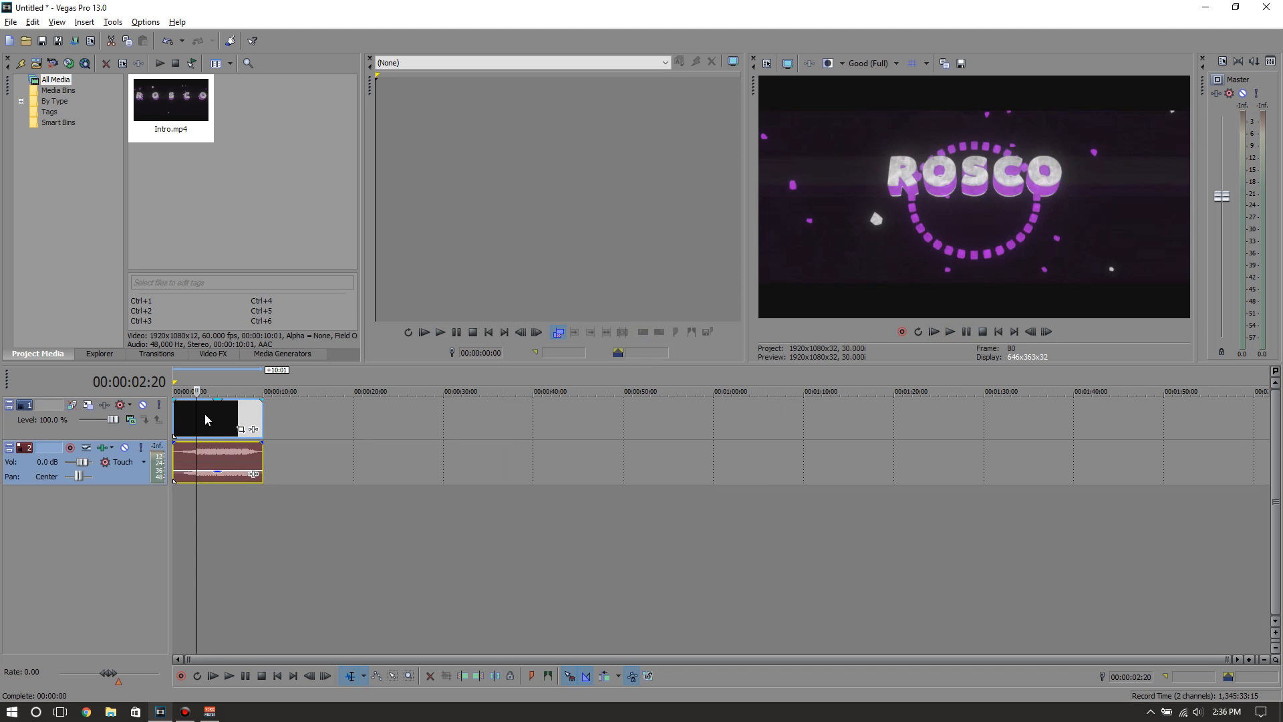
{"action": "key", "text": "ctrl+Home"}
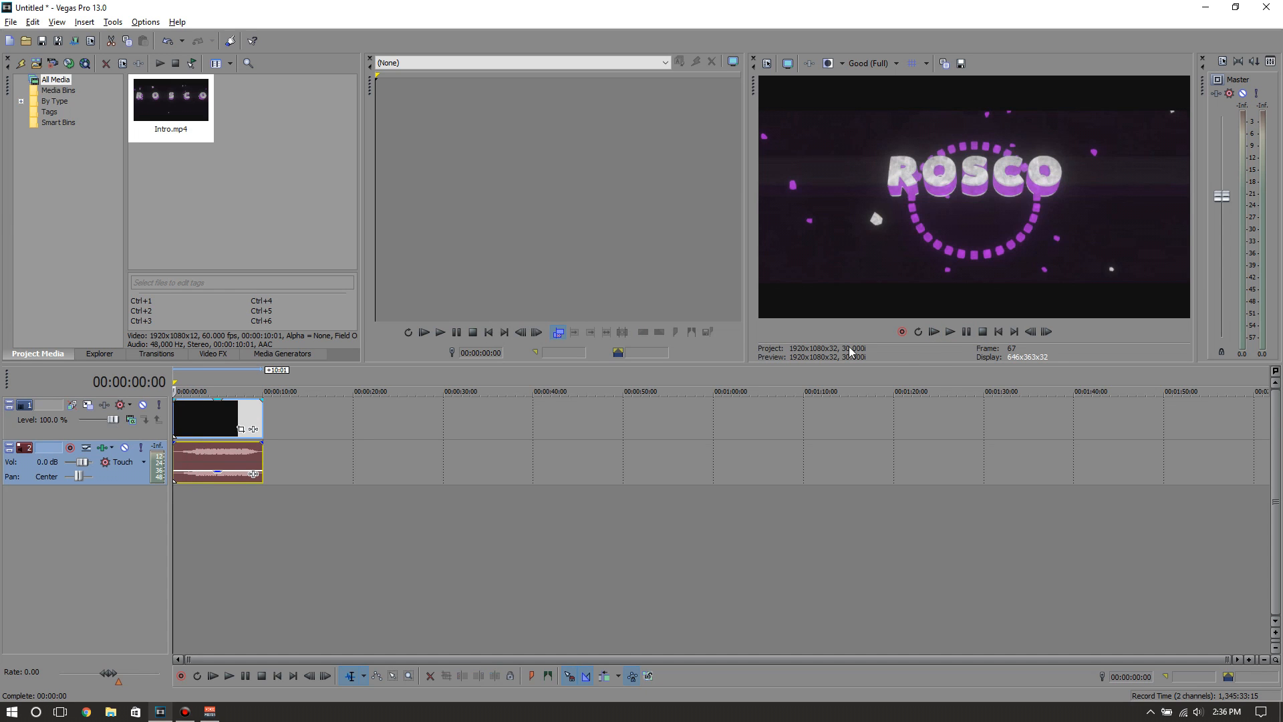
Play the intro from the start, switch the preview quality to Good (Auto), and resume playback
{"action": "left_click", "coordinate": [934, 332]}
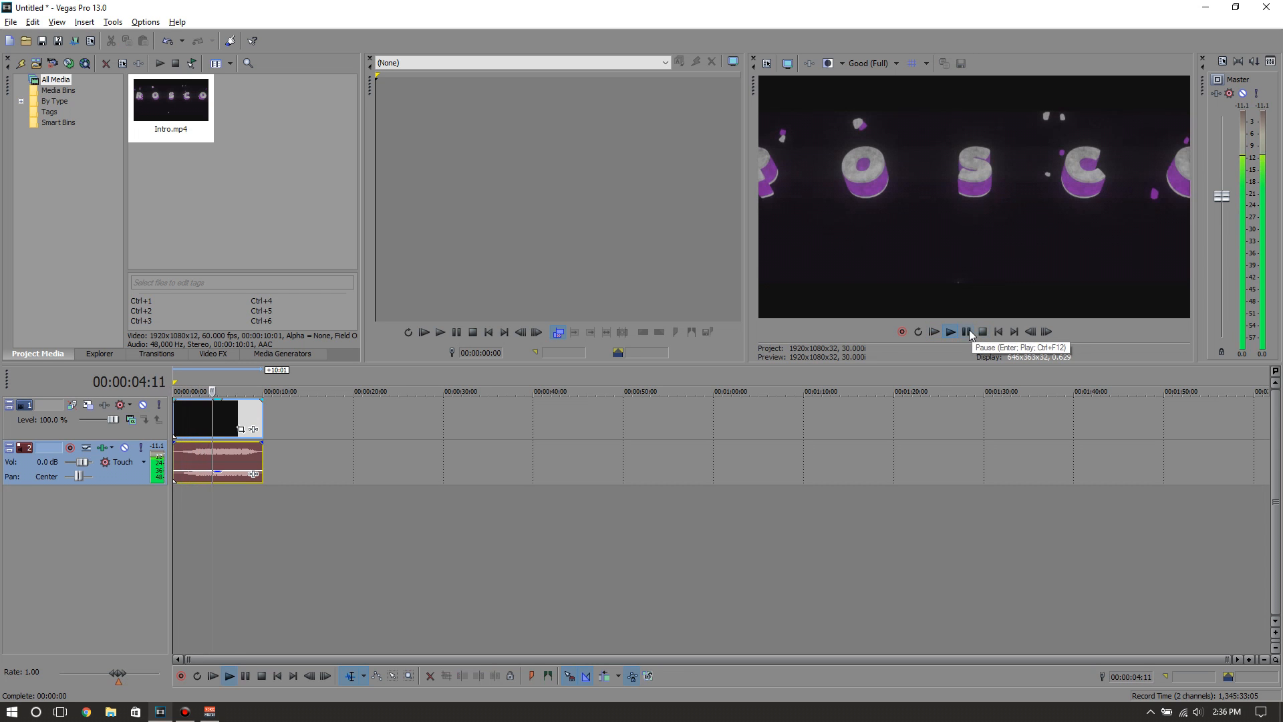
{"action": "left_click", "coordinate": [878, 65]}
{"action": "mouse_move", "coordinate": [885, 112]}
{"action": "left_click", "coordinate": [974, 116]}
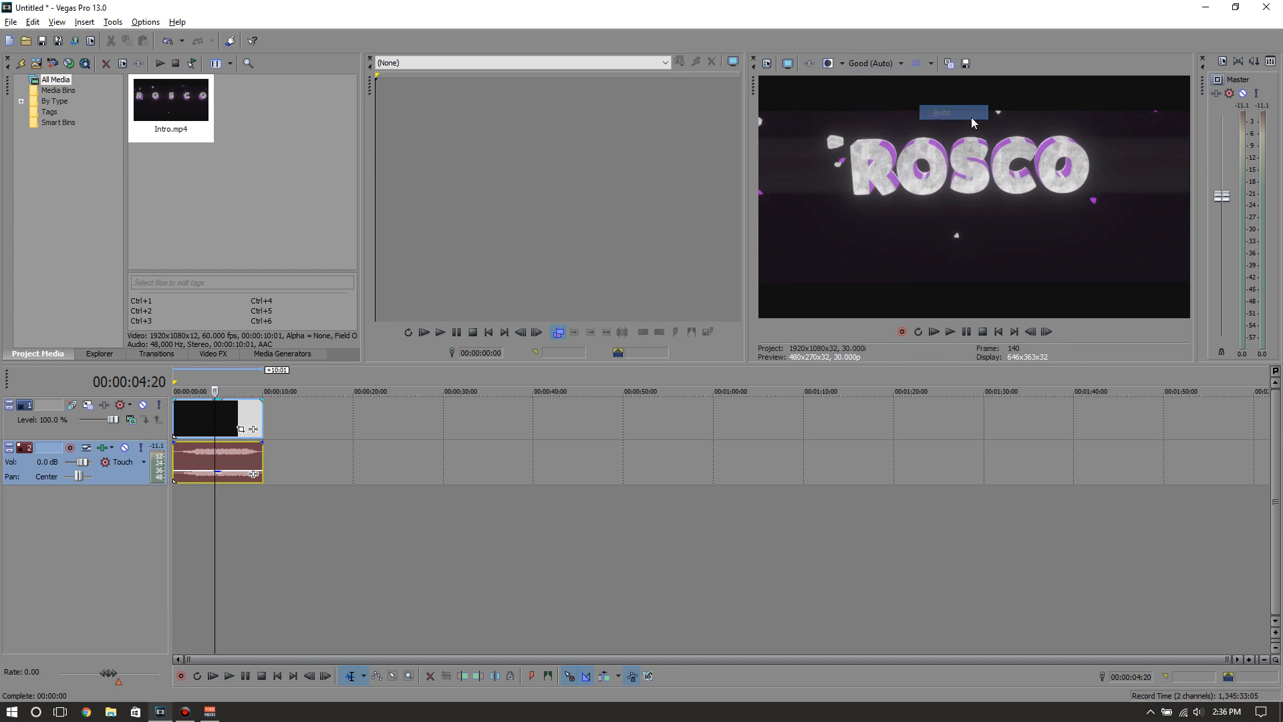
{"action": "left_click", "coordinate": [951, 334]}
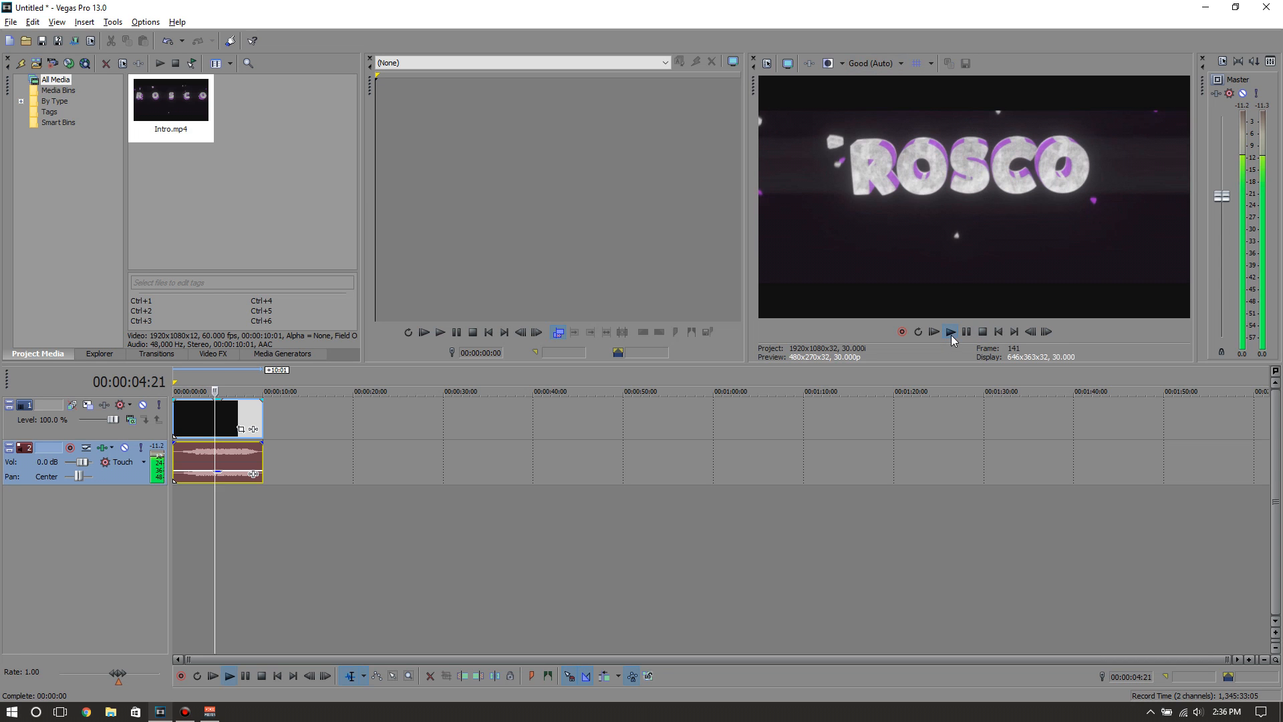
Set the preview quality to Preview (Full), play the intro to check it, and return the cursor to the start
{"action": "left_click", "coordinate": [860, 64]}
{"action": "mouse_move", "coordinate": [879, 102]}
{"action": "left_click", "coordinate": [944, 110]}
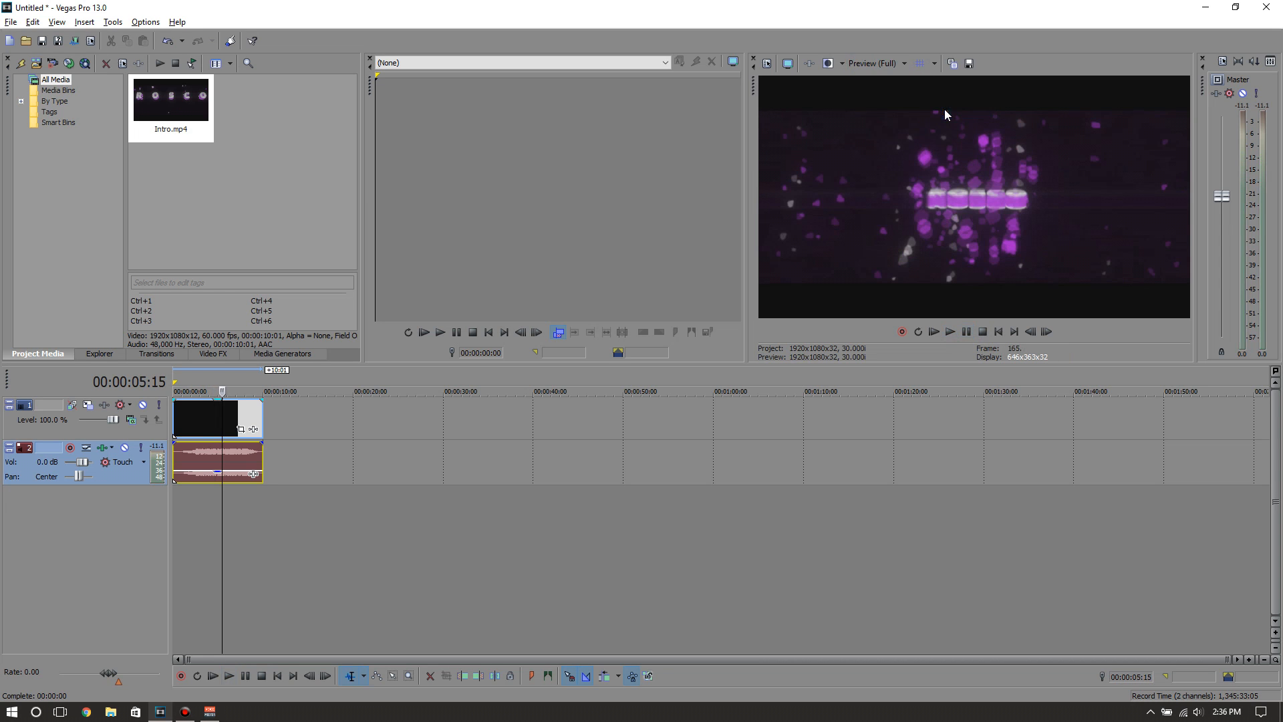
{"action": "left_click", "coordinate": [950, 332]}
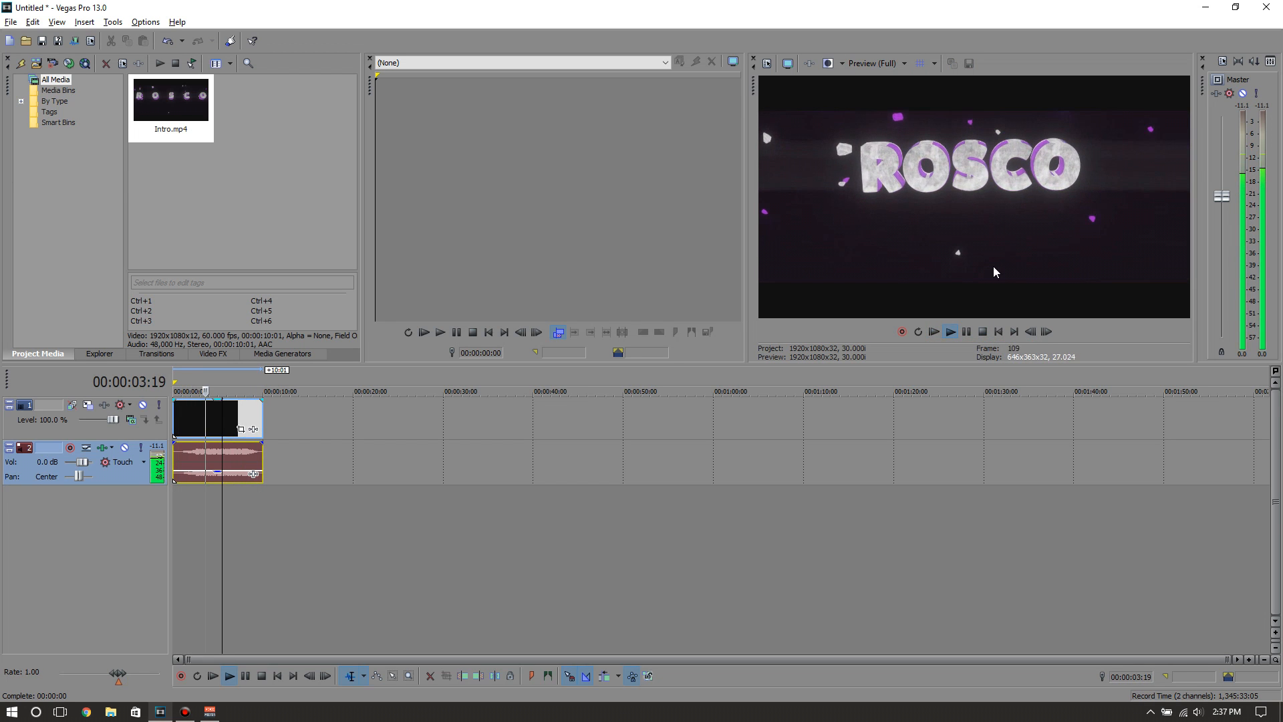
{"action": "left_click", "coordinate": [983, 333]}
{"action": "left_click", "coordinate": [998, 332]}
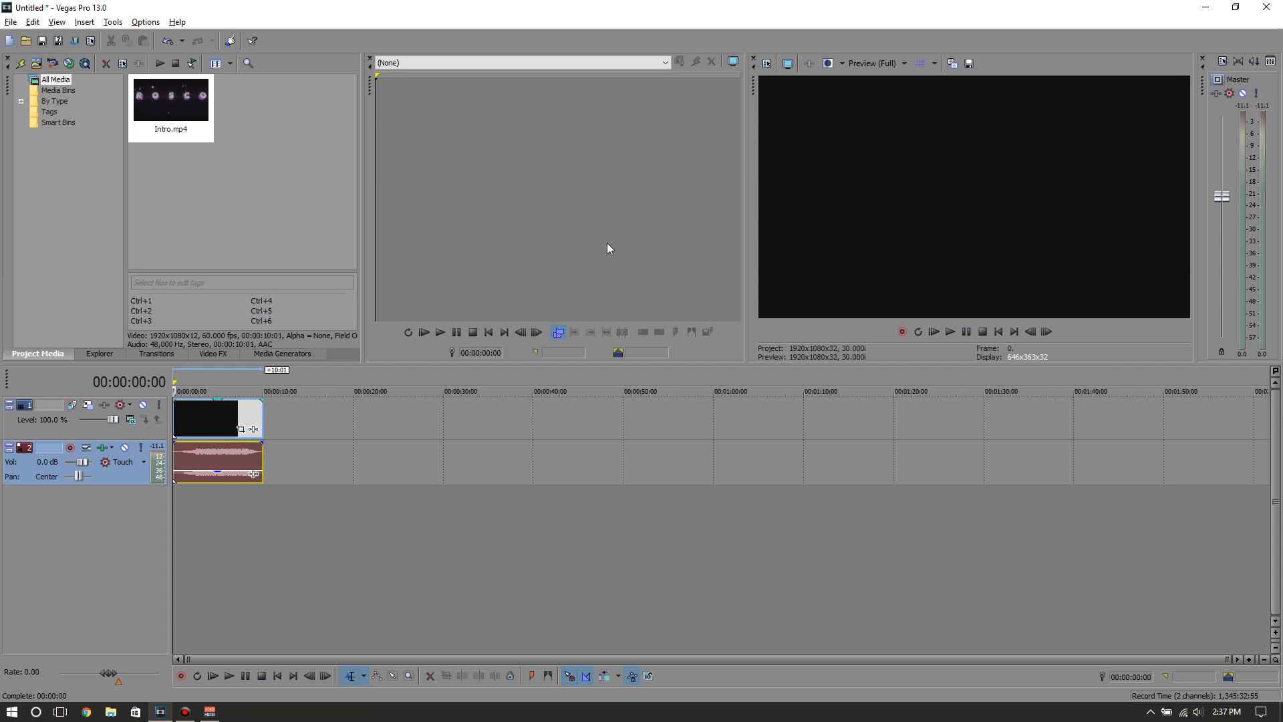
Start rendering the project with the Sony AVC/MVC Internet 1920x1080-30p template and open that template for customization
{"action": "mouse_move", "coordinate": [221, 420]}
{"action": "left_mouse_down"}
{"action": "mouse_move", "coordinate": [251, 419]}
{"action": "mouse_move", "coordinate": [223, 419]}
{"action": "left_mouse_up"}
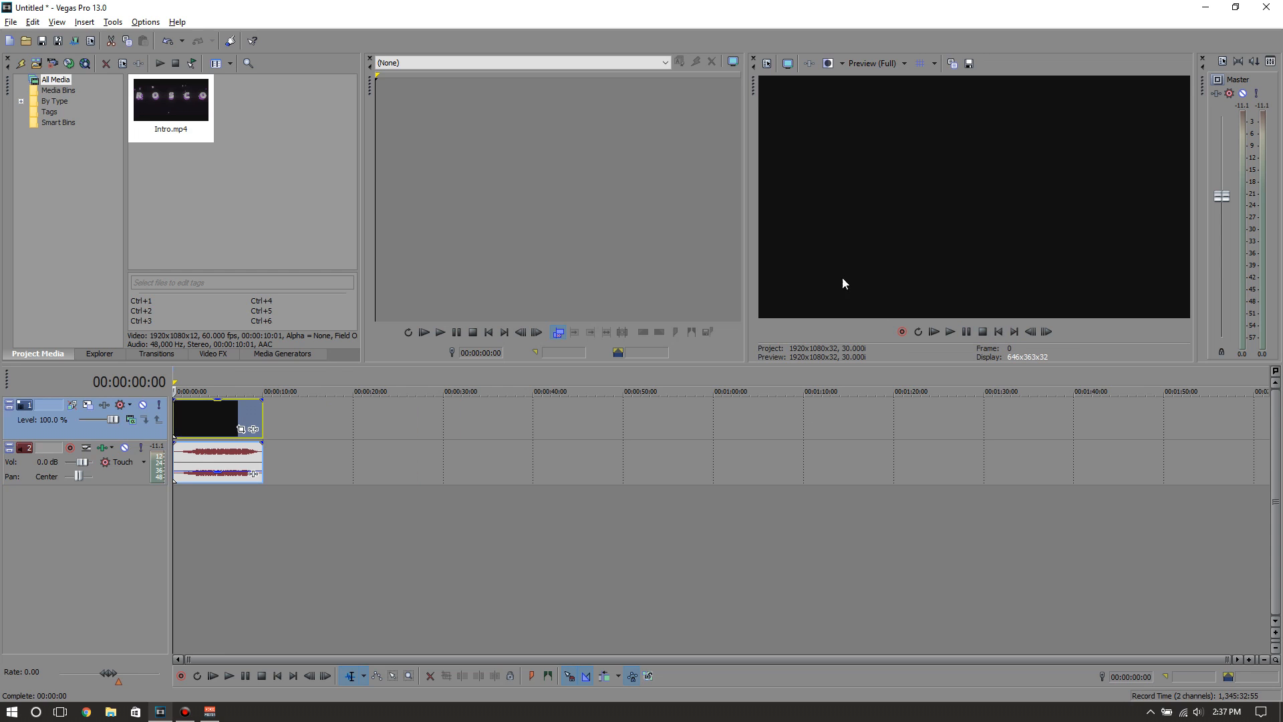
{"action": "left_click", "coordinate": [75, 42]}
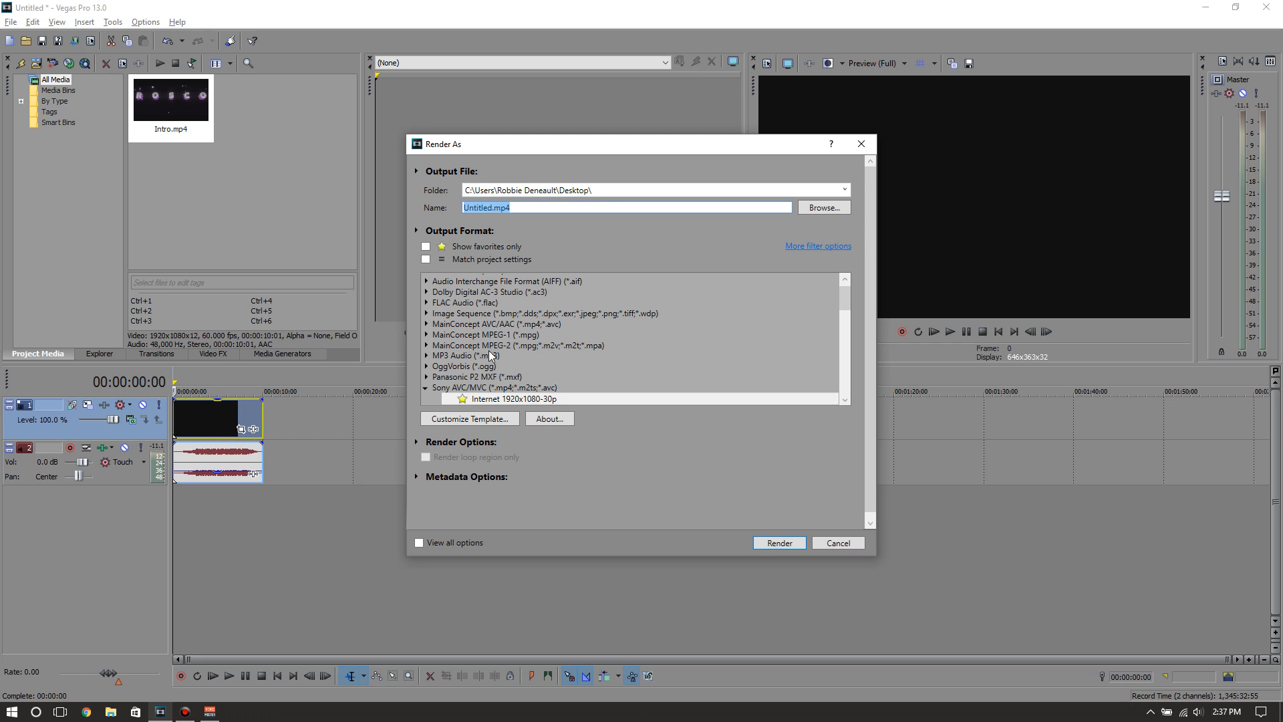
{"action": "scroll", "coordinate": [532, 339], "scroll_direction": "down", "scroll_amount": 1}
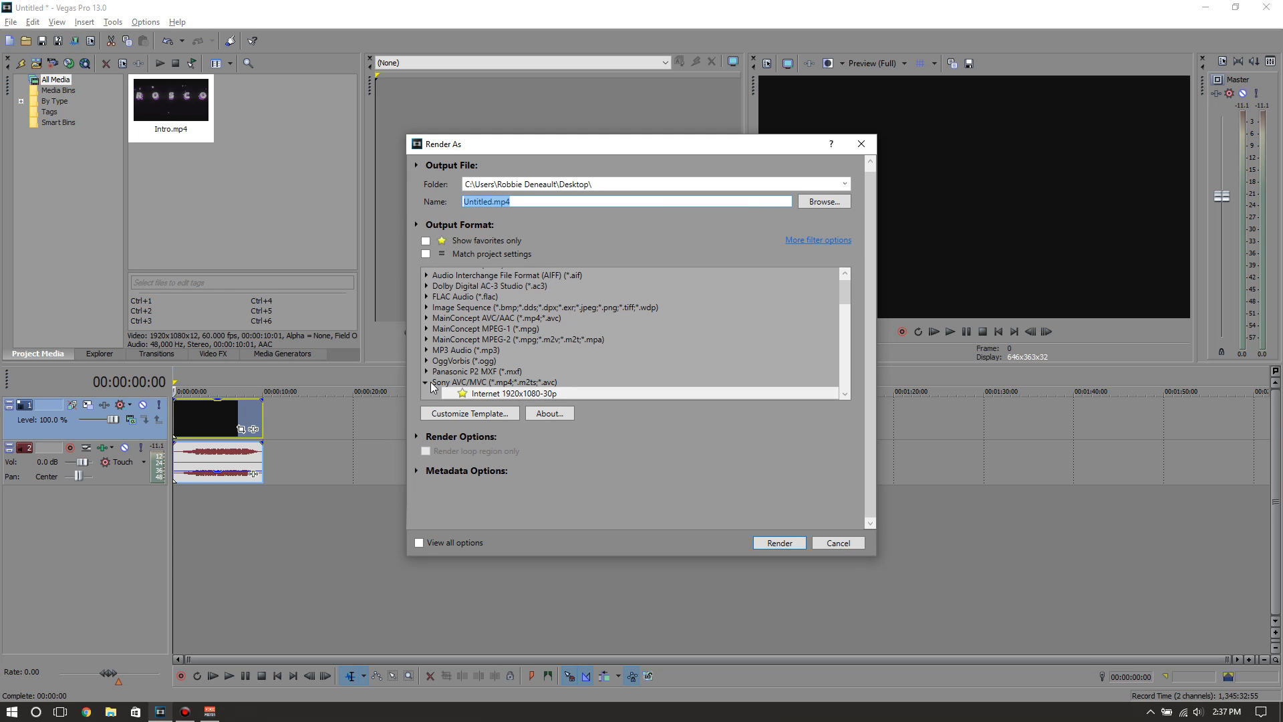
{"action": "left_click", "coordinate": [430, 382]}
{"action": "left_click_drag", "start_coordinate": [843, 336], "coordinate": [844, 367]}
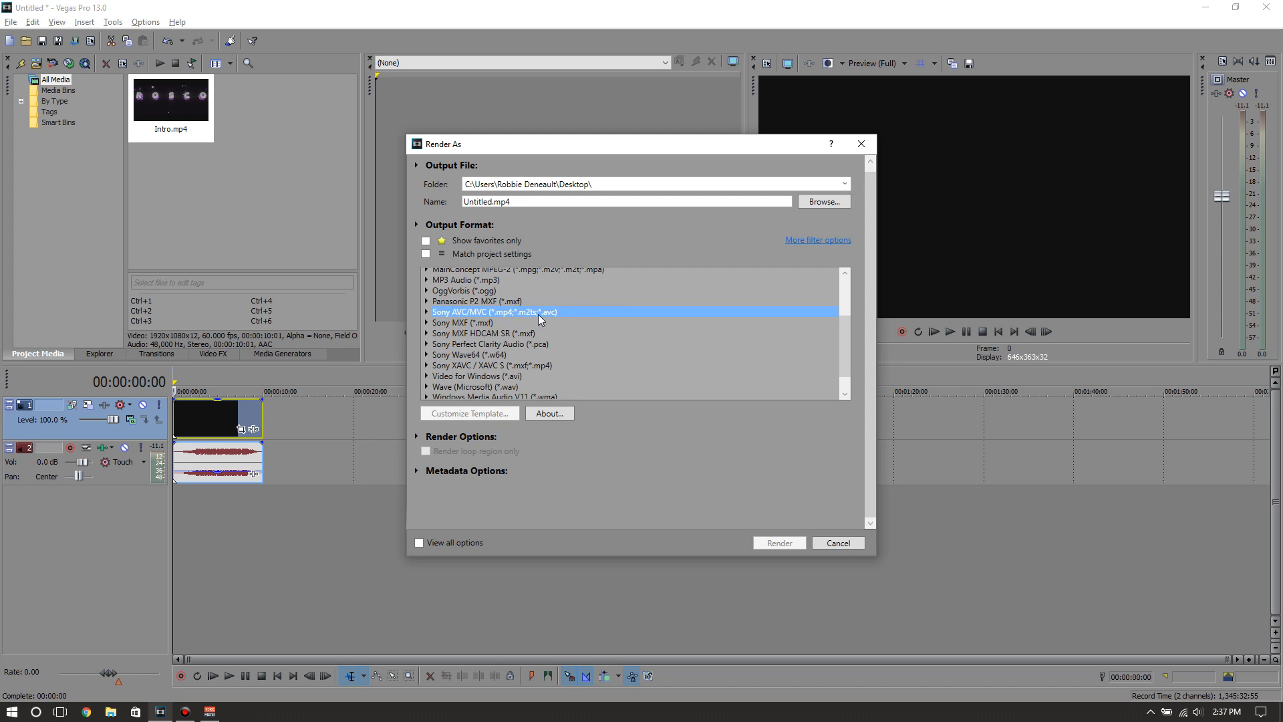
{"action": "left_click", "coordinate": [426, 313]}
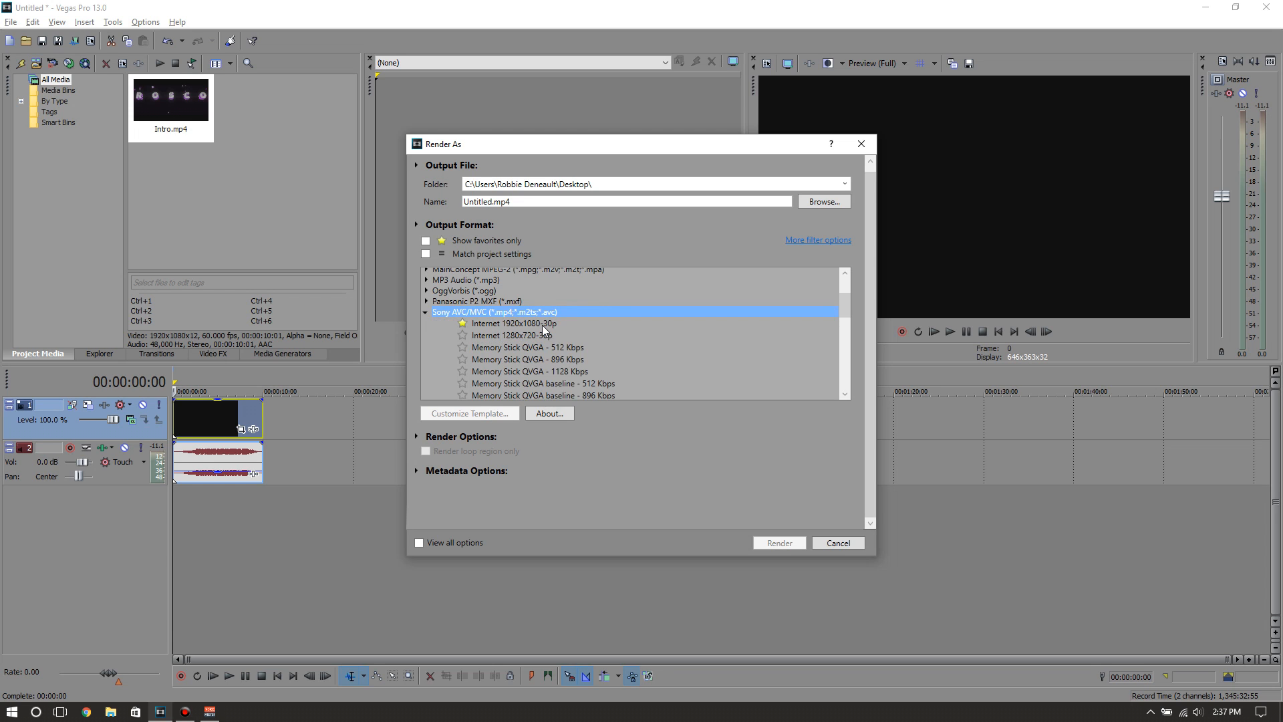
{"action": "left_click", "coordinate": [533, 324]}
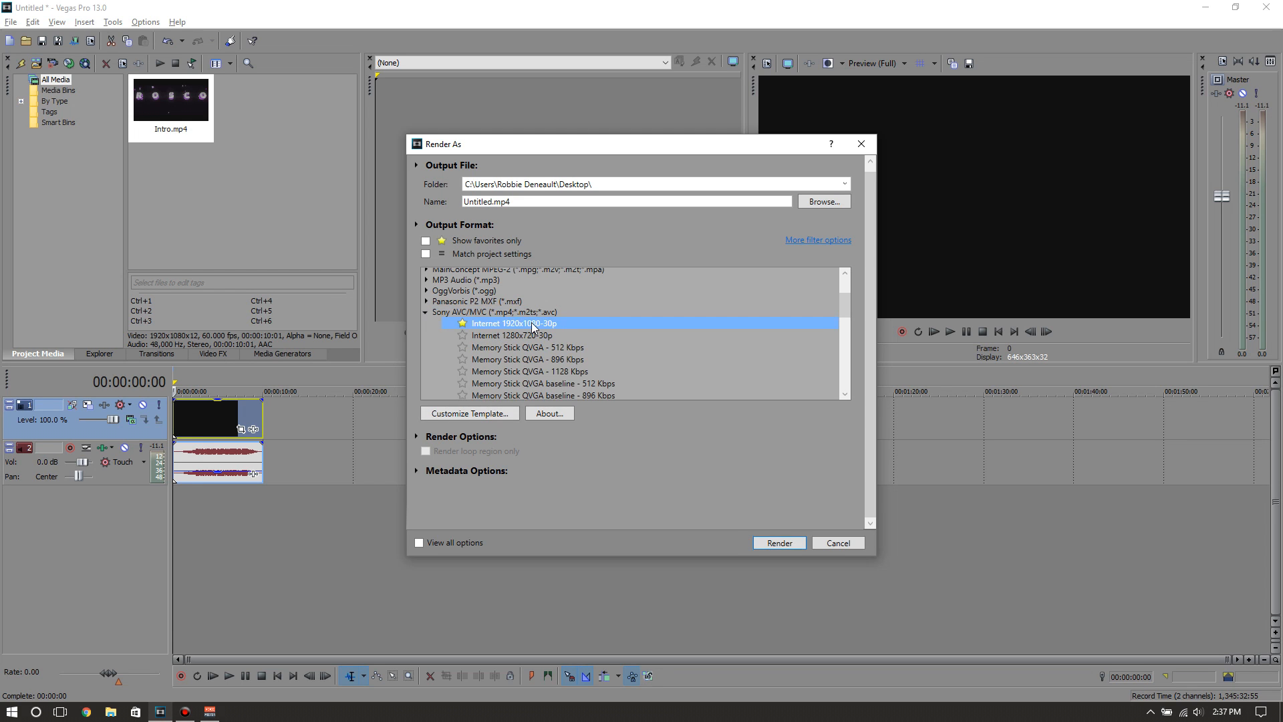
{"action": "left_click", "coordinate": [464, 414]}
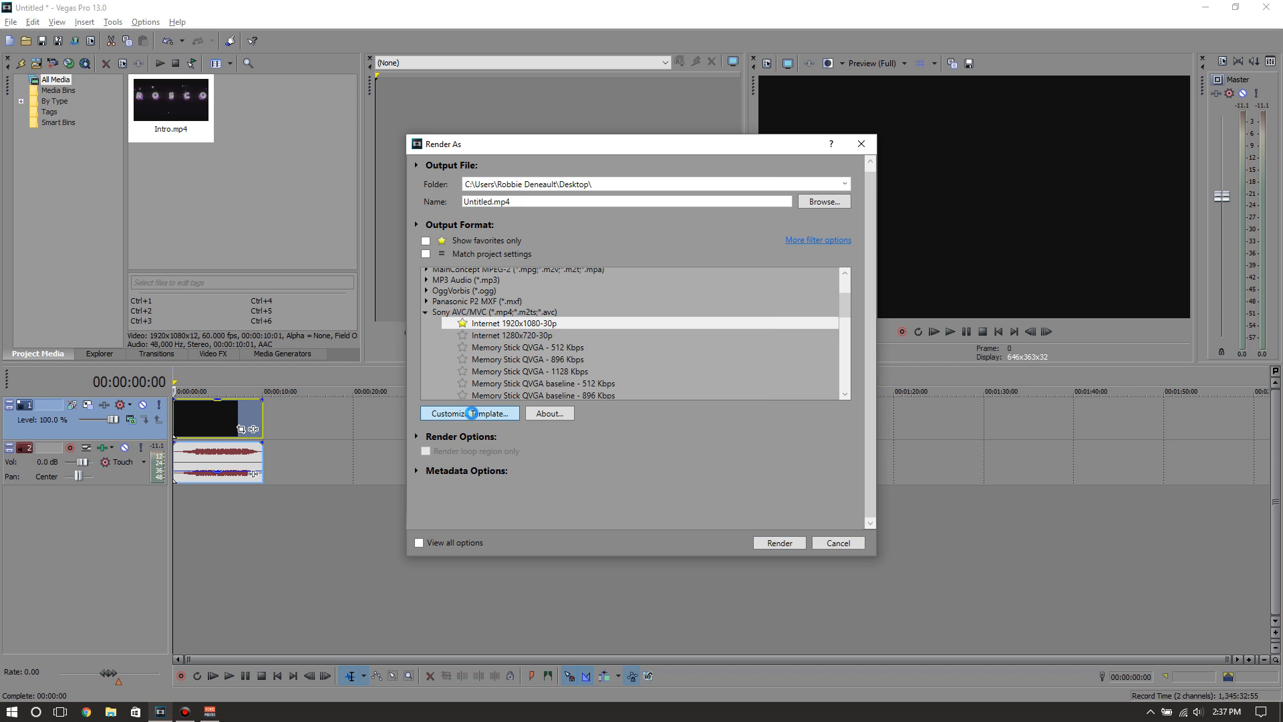
Review the template's video format, frame size, profile and entropy coding, keeping AVC, High definition (1920x1080), High and CABAC
{"action": "left_click_drag", "start_coordinate": [627, 149], "coordinate": [527, 72]}
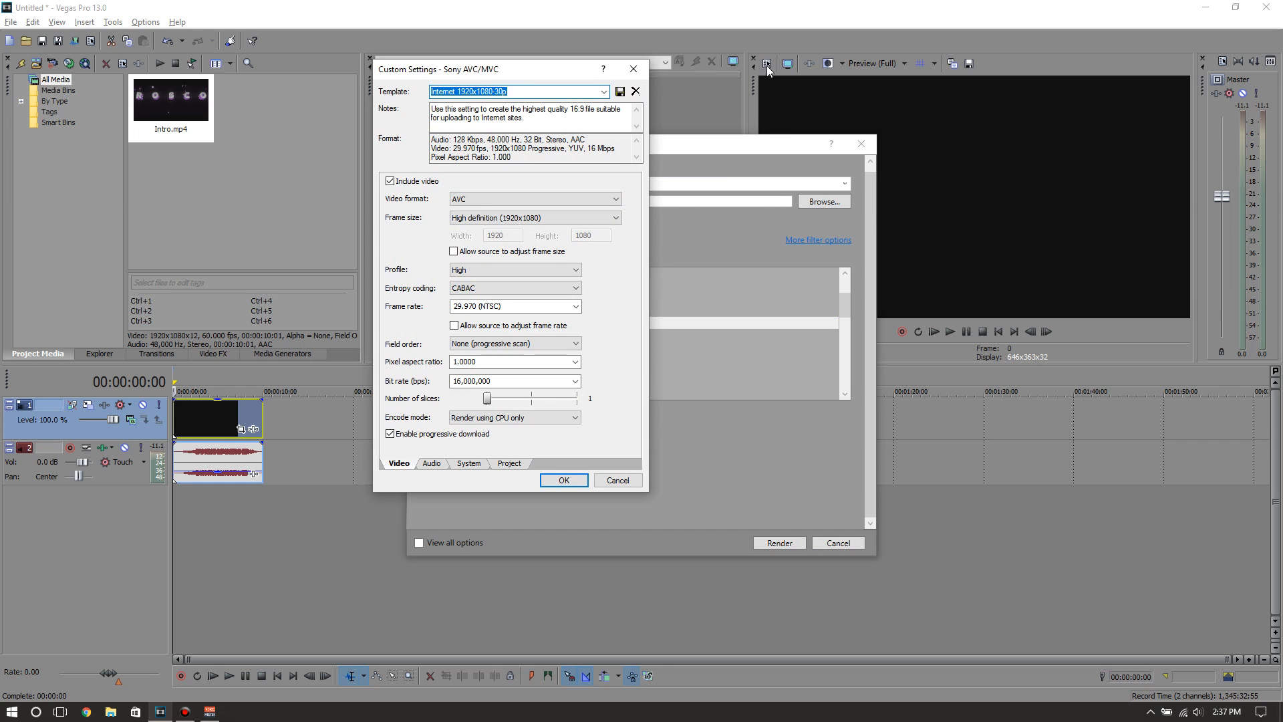
{"action": "left_click", "coordinate": [512, 198]}
{"action": "left_click", "coordinate": [459, 213]}
{"action": "left_click", "coordinate": [468, 217]}
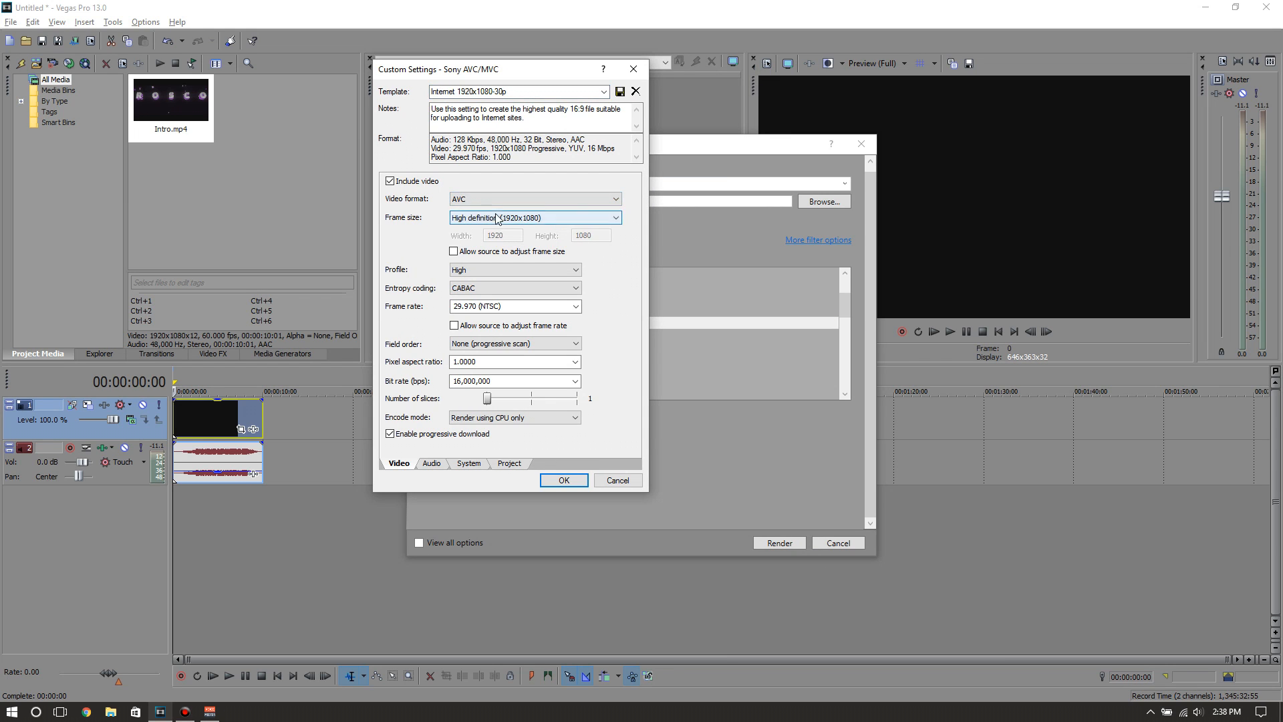
{"action": "left_click", "coordinate": [480, 291]}
{"action": "left_click", "coordinate": [488, 278]}
{"action": "left_click", "coordinate": [471, 291]}
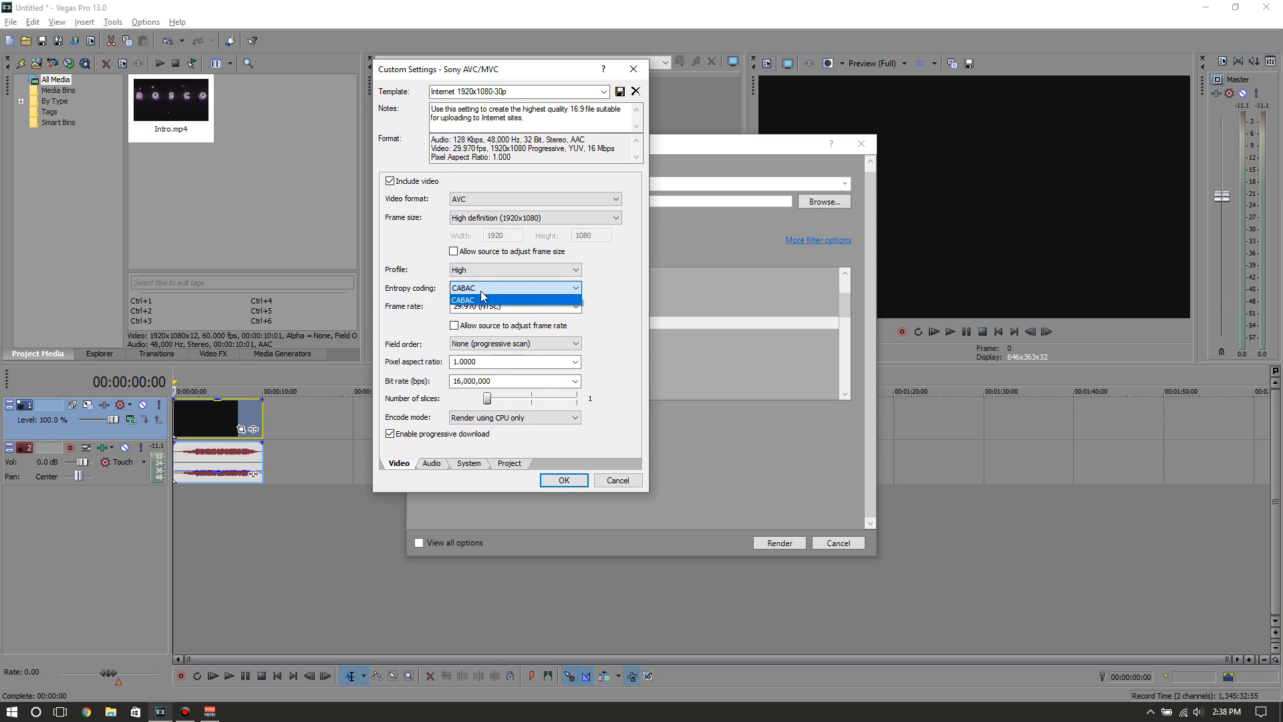
{"action": "left_click", "coordinate": [470, 299]}
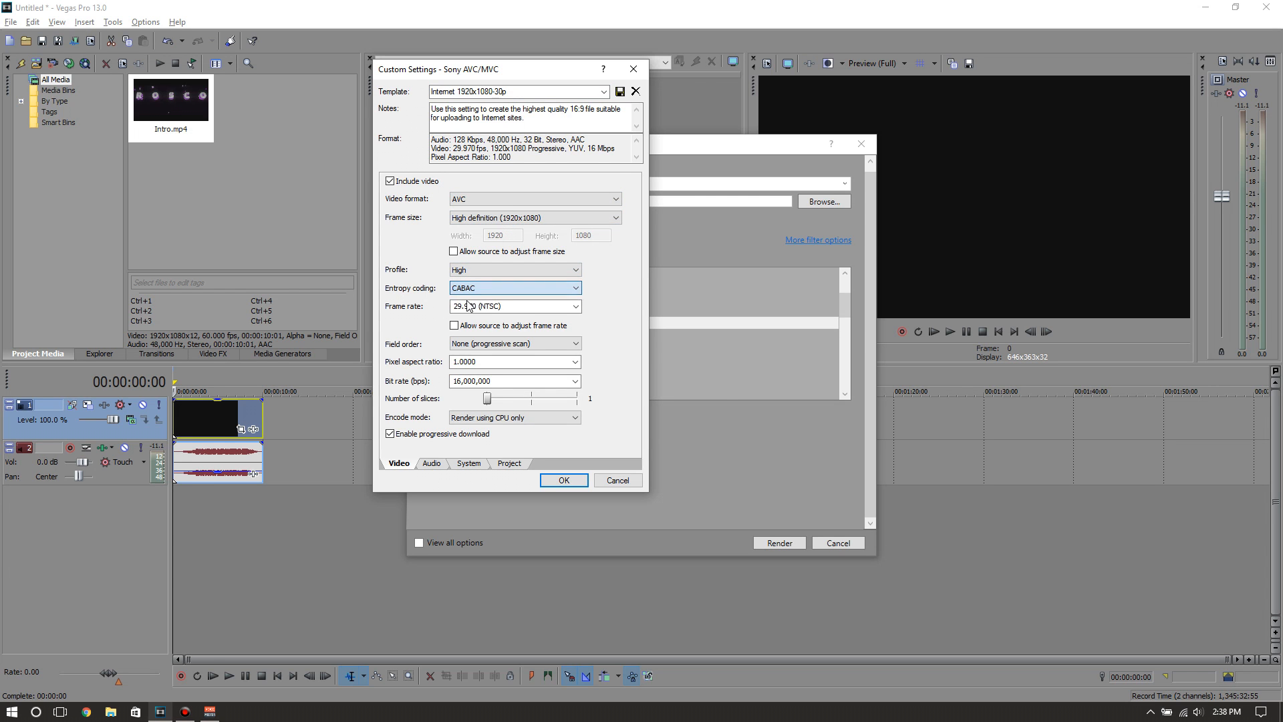
Set the template's frame rate to 30 and keep the encode mode at Render using CPU only
{"action": "left_click", "coordinate": [547, 307]}
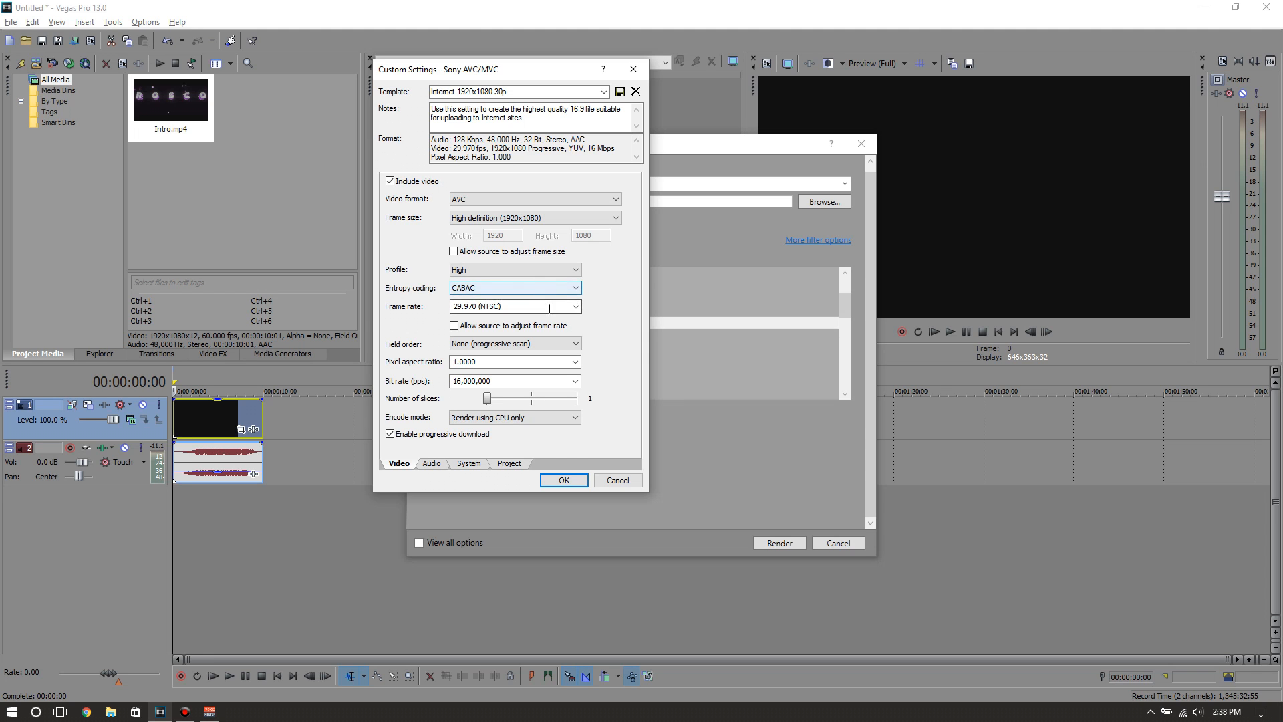
{"action": "key", "text": "BackSpace"}
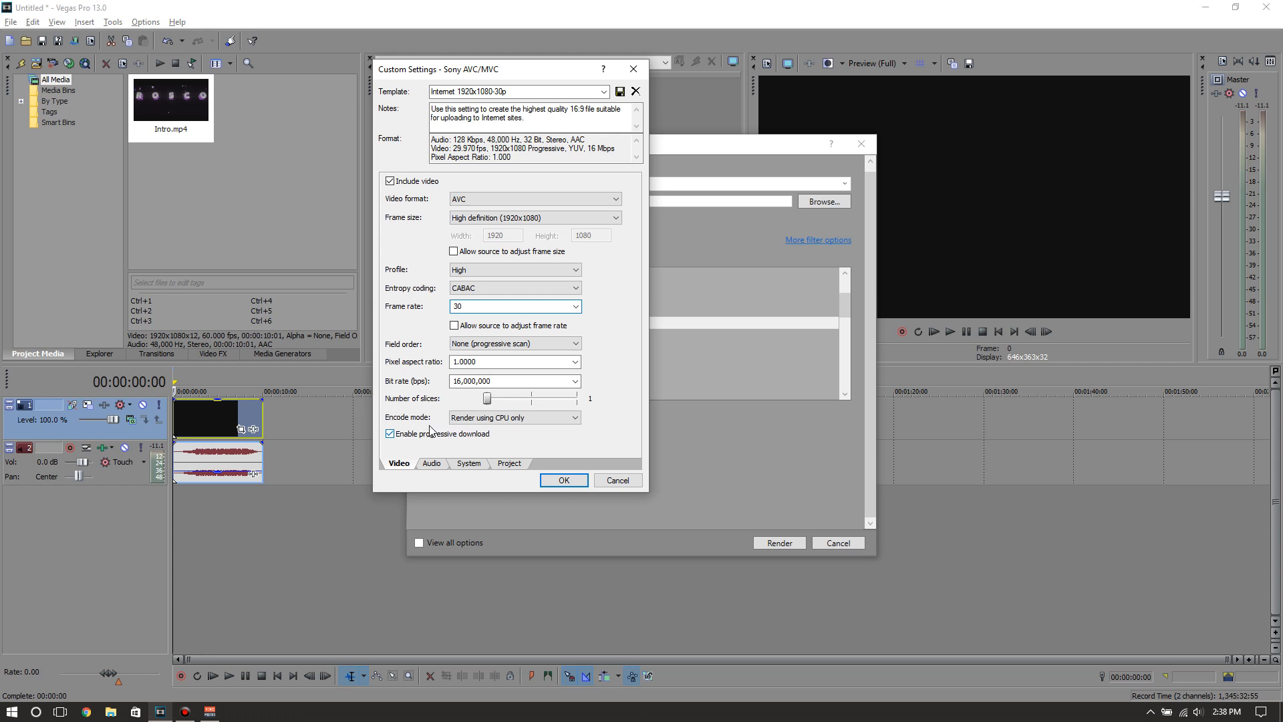
{"action": "left_click", "coordinate": [501, 424]}
{"action": "left_click", "coordinate": [501, 435]}
{"action": "left_click", "coordinate": [516, 422]}
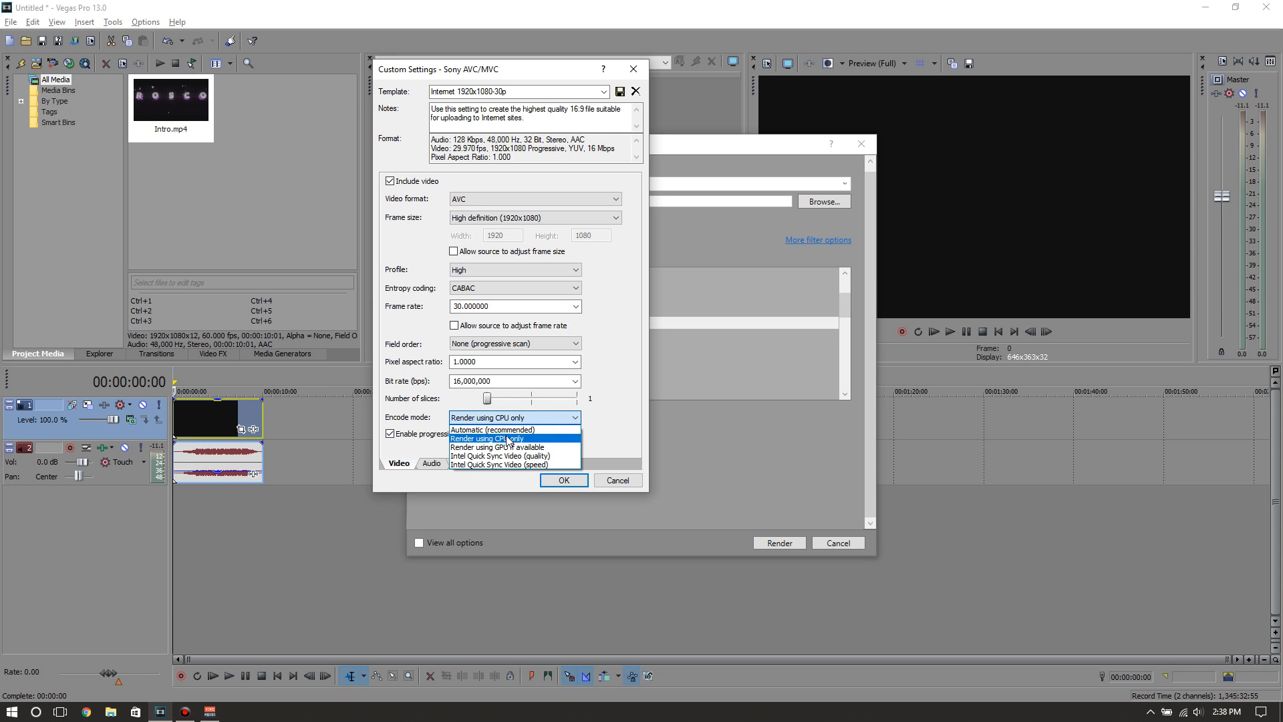
{"action": "left_click", "coordinate": [515, 438]}
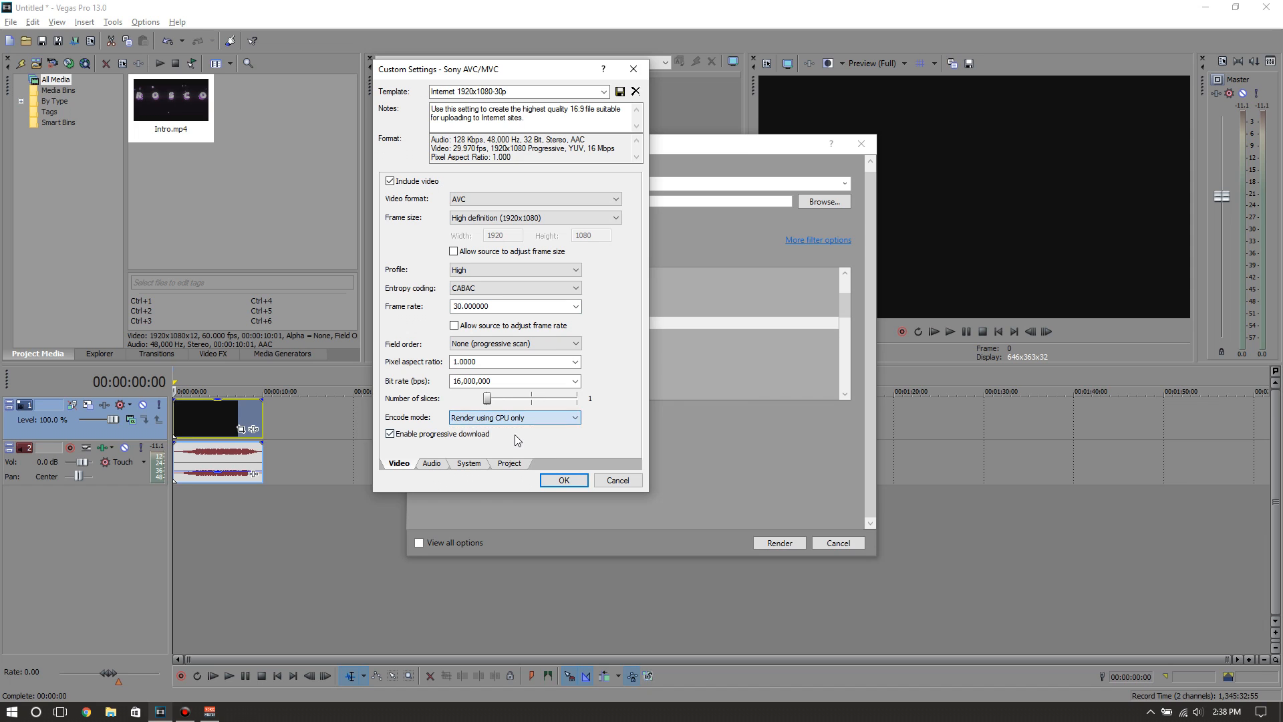
Review the template's audio settings and check for GPU availability
{"action": "left_click", "coordinate": [432, 463]}
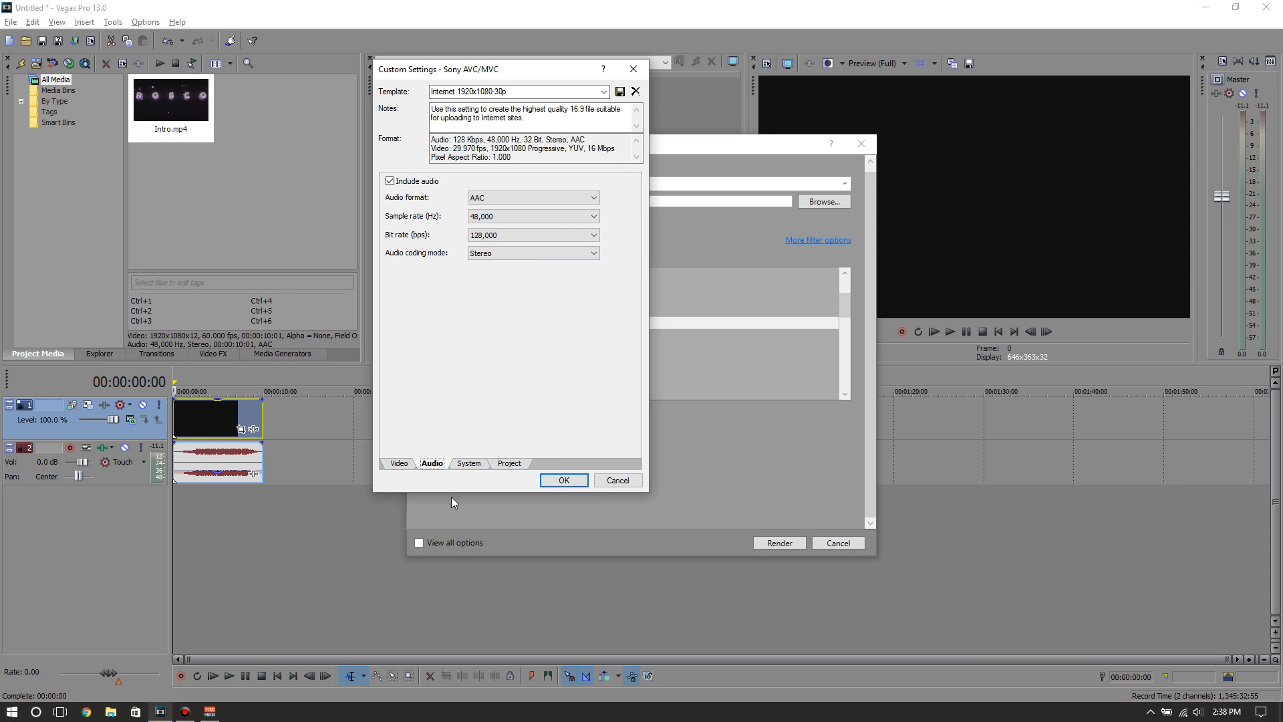
{"action": "left_click", "coordinate": [468, 464]}
{"action": "left_click", "coordinate": [410, 222]}
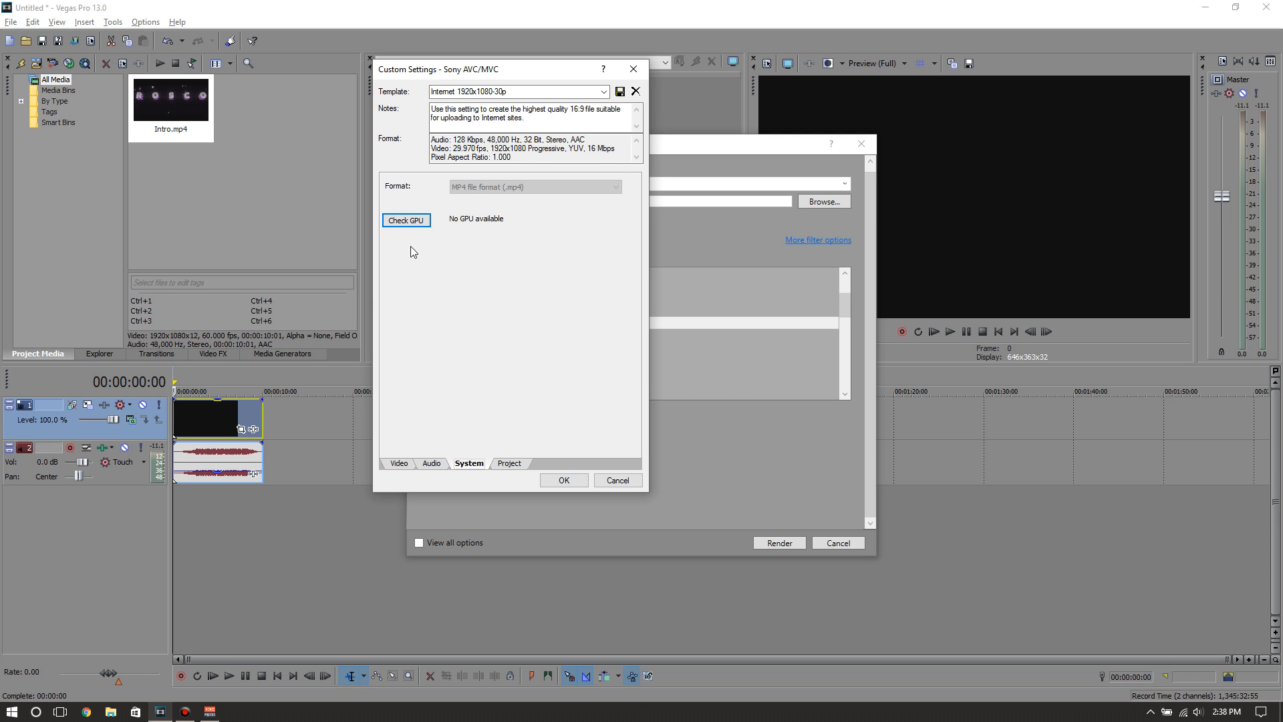
Set the template's video rendering quality to Best, accept the custom settings and leave the render setup without rendering
{"action": "left_click", "coordinate": [508, 464]}
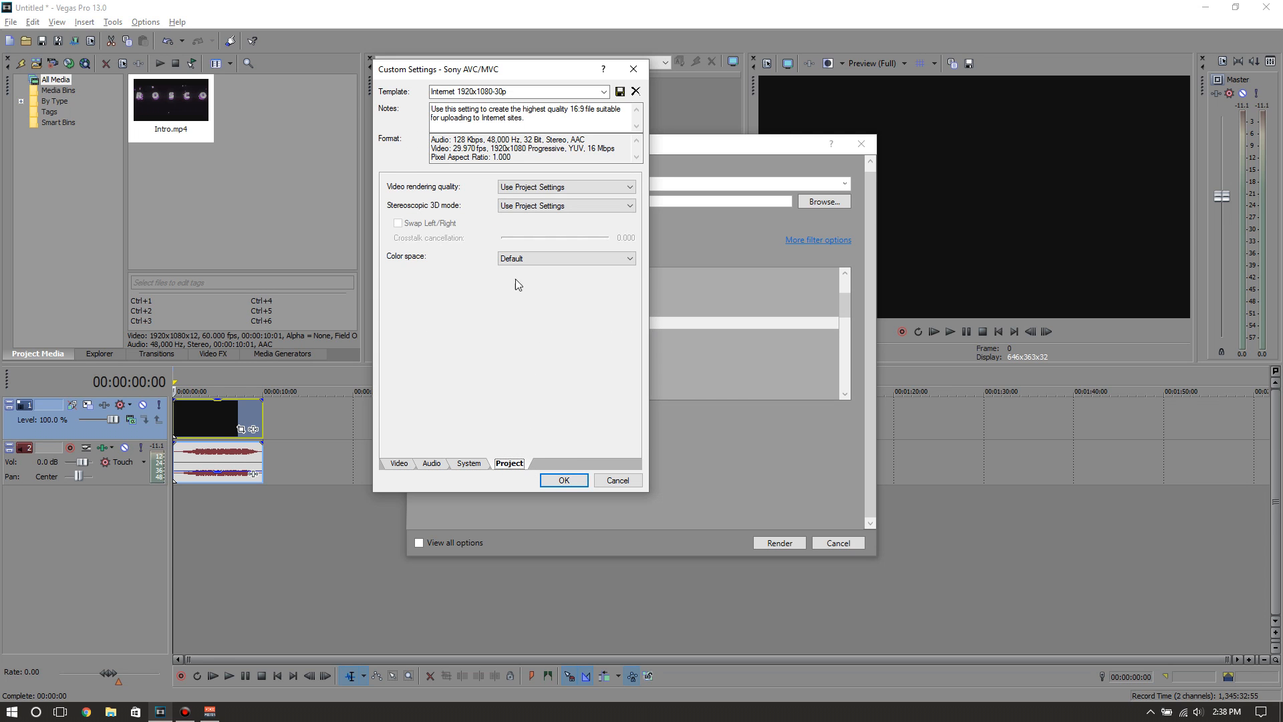
{"action": "left_click", "coordinate": [559, 190]}
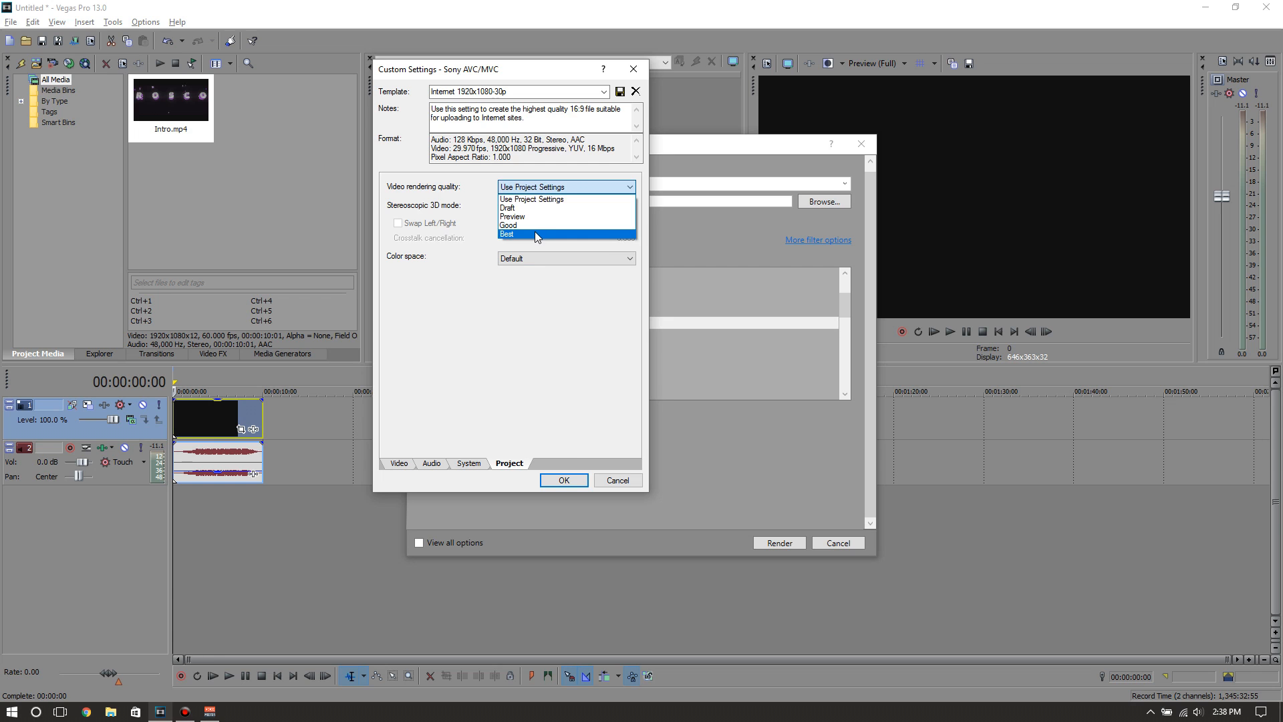
{"action": "left_click", "coordinate": [534, 229]}
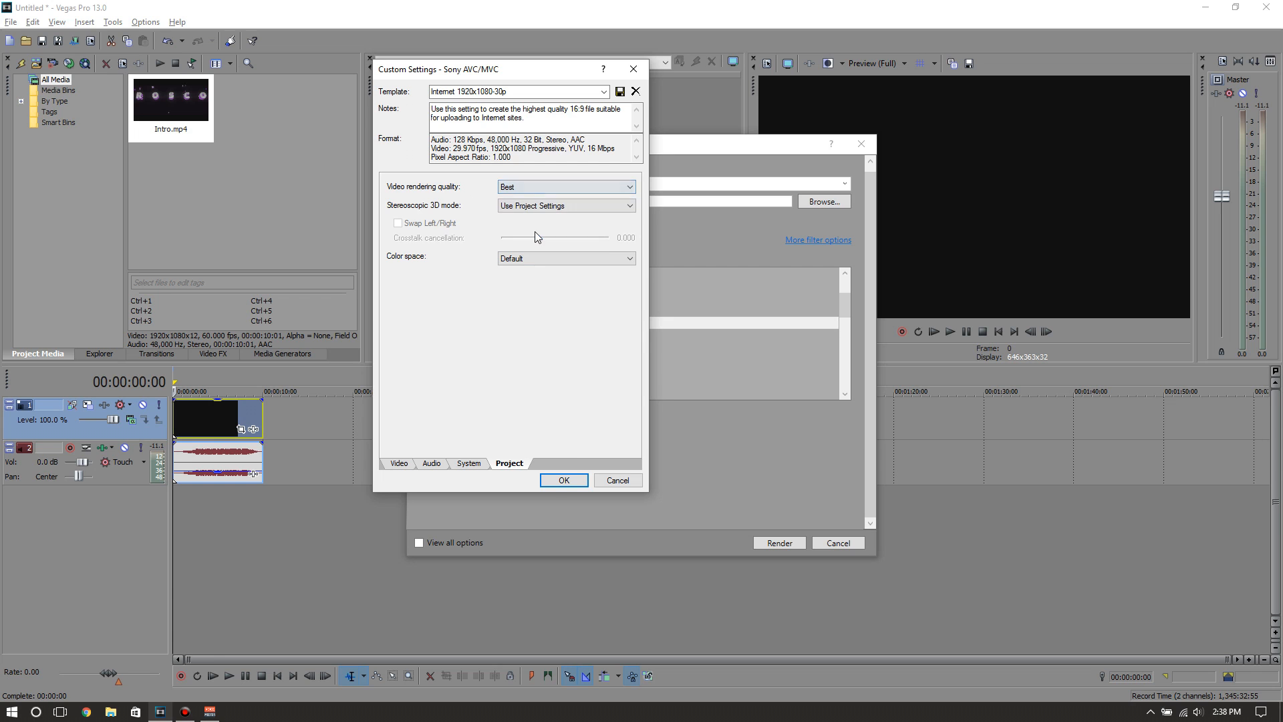
{"action": "left_click", "coordinate": [559, 480]}
{"action": "left_click", "coordinate": [830, 542]}
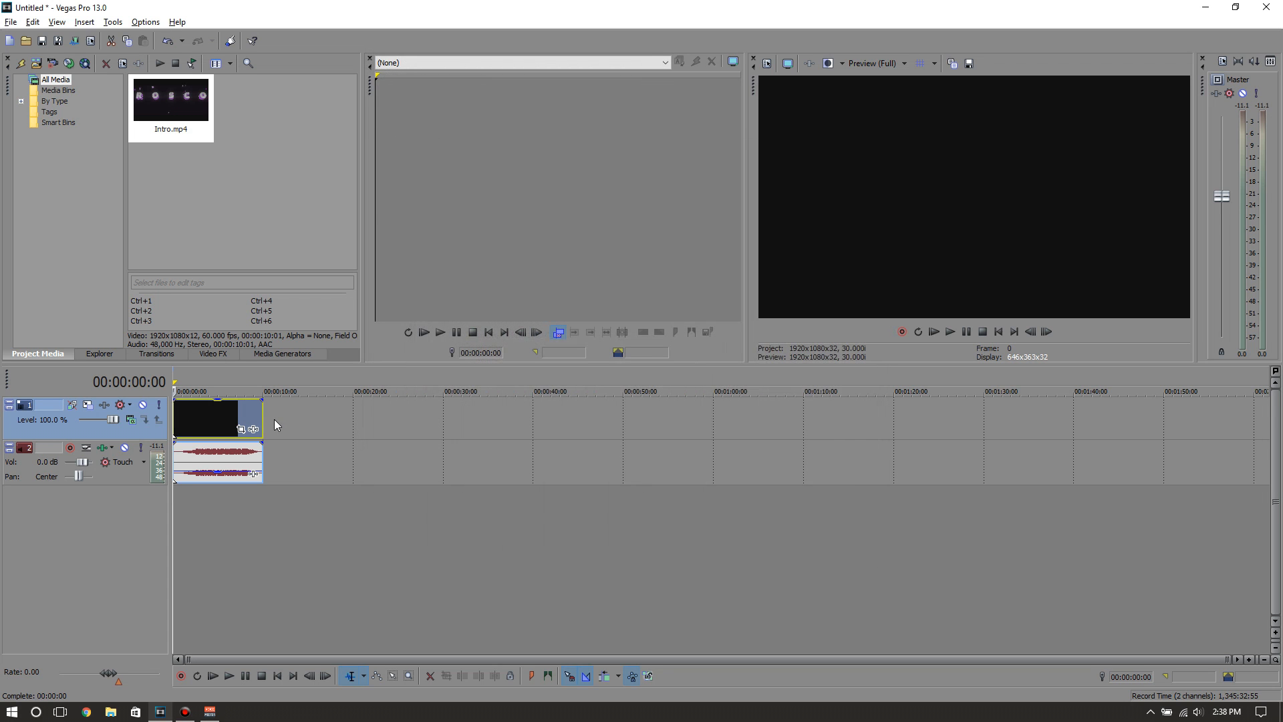
Disable resampling for the intro's video clip on the timeline
{"action": "right_click", "coordinate": [220, 420]}
{"action": "mouse_move", "coordinate": [295, 583]}
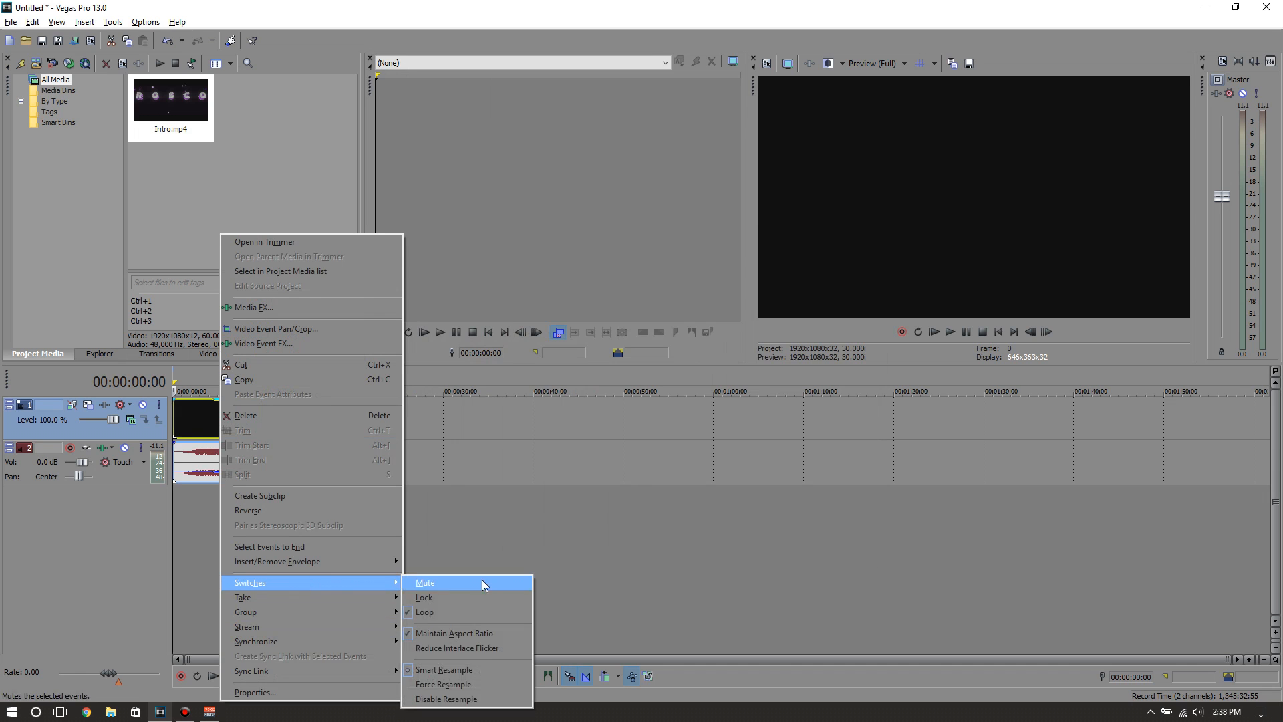
{"action": "left_click", "coordinate": [623, 542]}
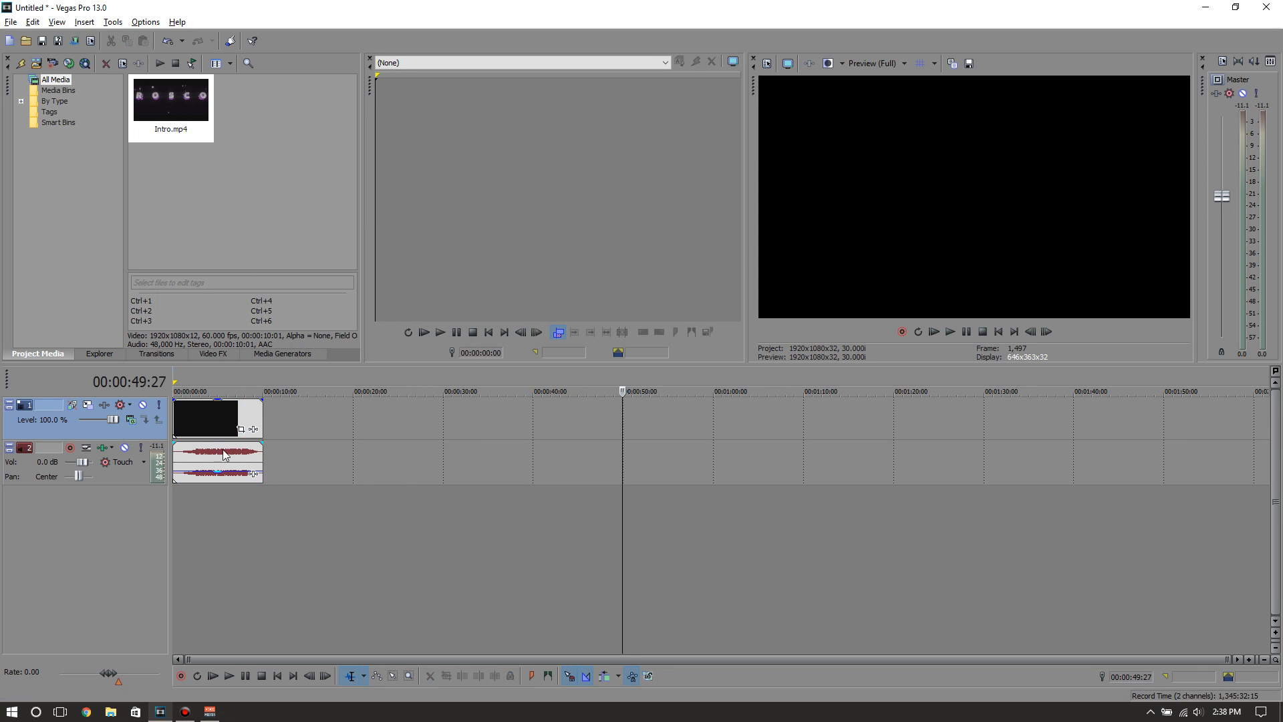
{"action": "right_click", "coordinate": [202, 414]}
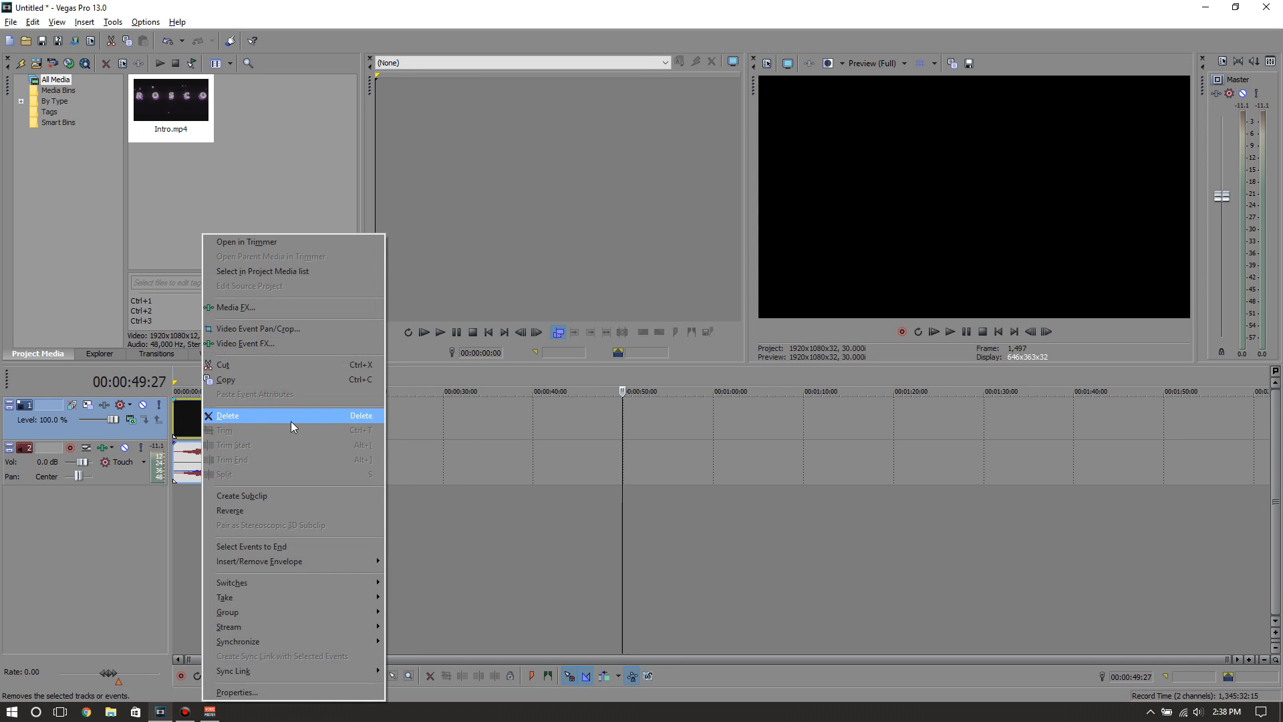
{"action": "mouse_move", "coordinate": [259, 579]}
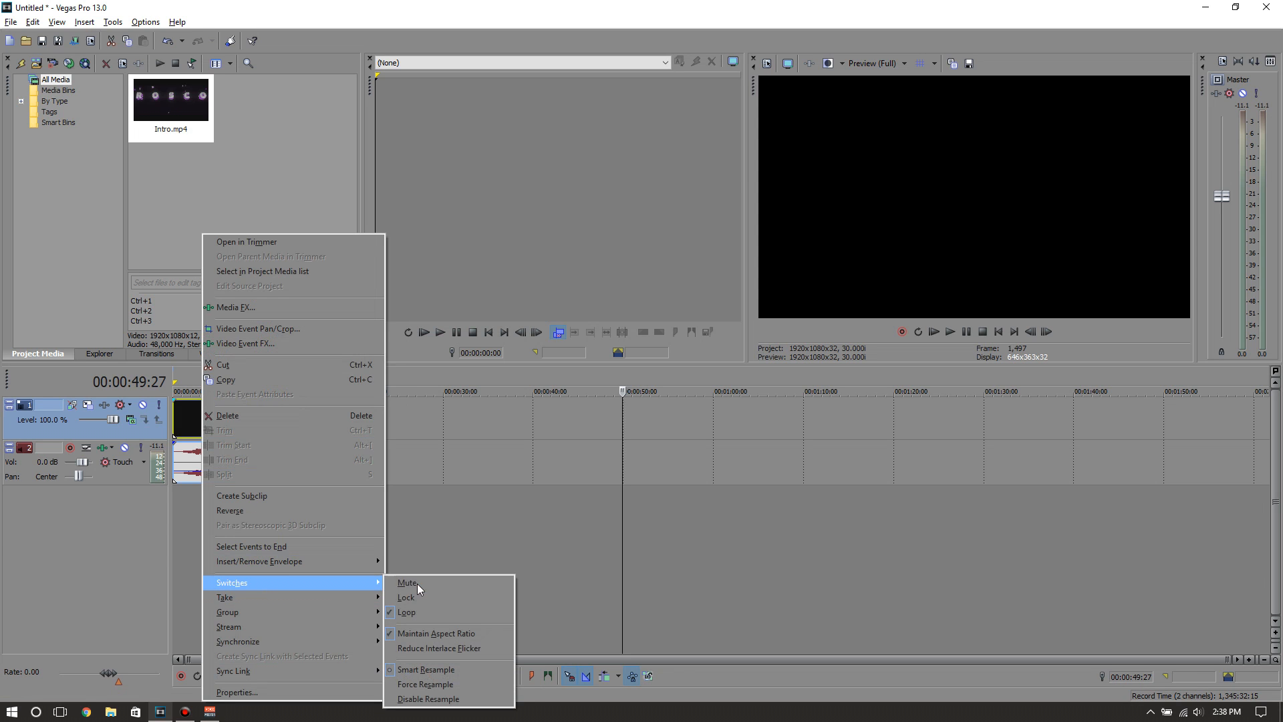
{"action": "left_click", "coordinate": [419, 699]}
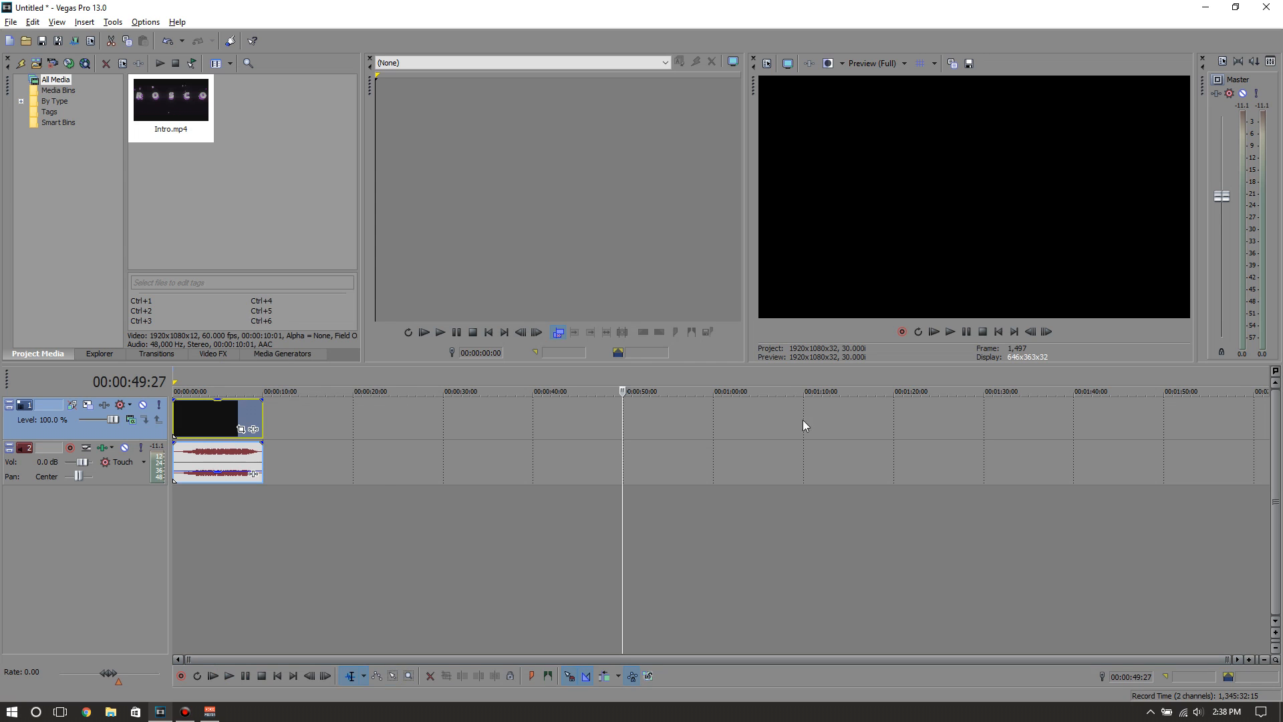
Play the intro from the start to check it, and render the project as Untitled.mp4 with the Internet 1920x1080-30p template
{"action": "left_click", "coordinate": [934, 332]}
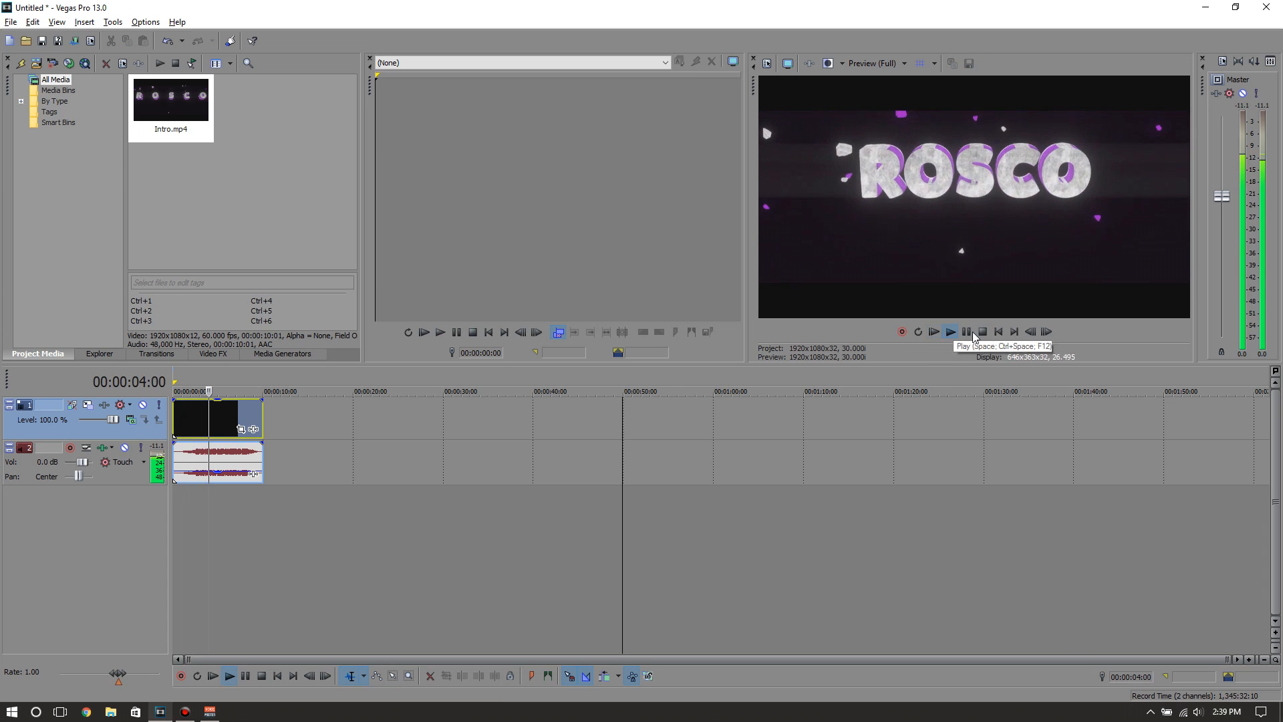
{"action": "key", "text": "space"}
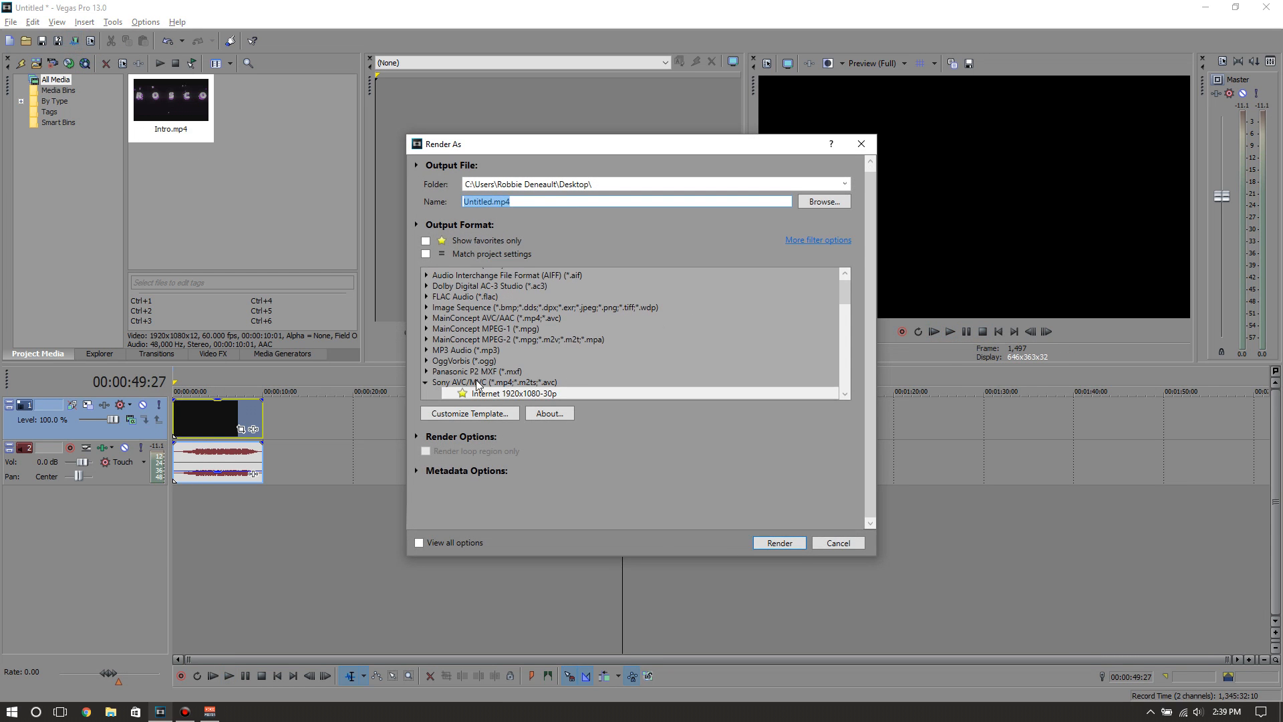
{"action": "left_click", "coordinate": [499, 394]}
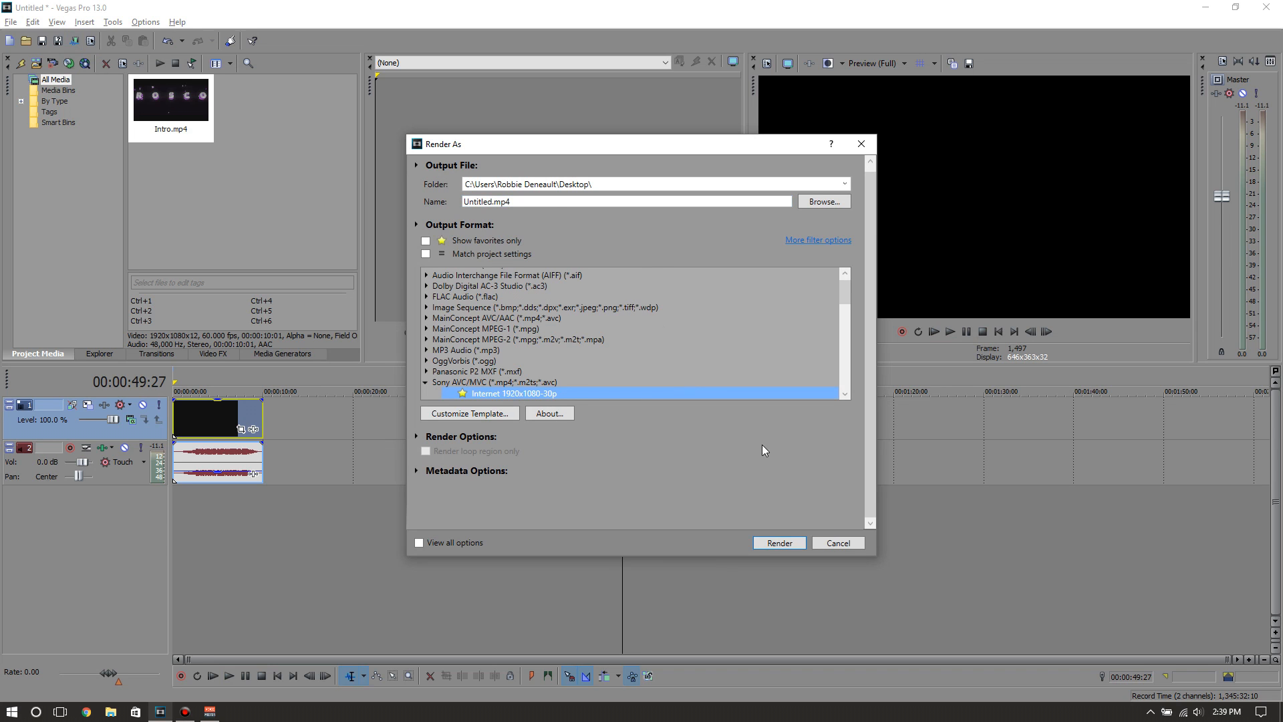
{"action": "left_click", "coordinate": [793, 545]}
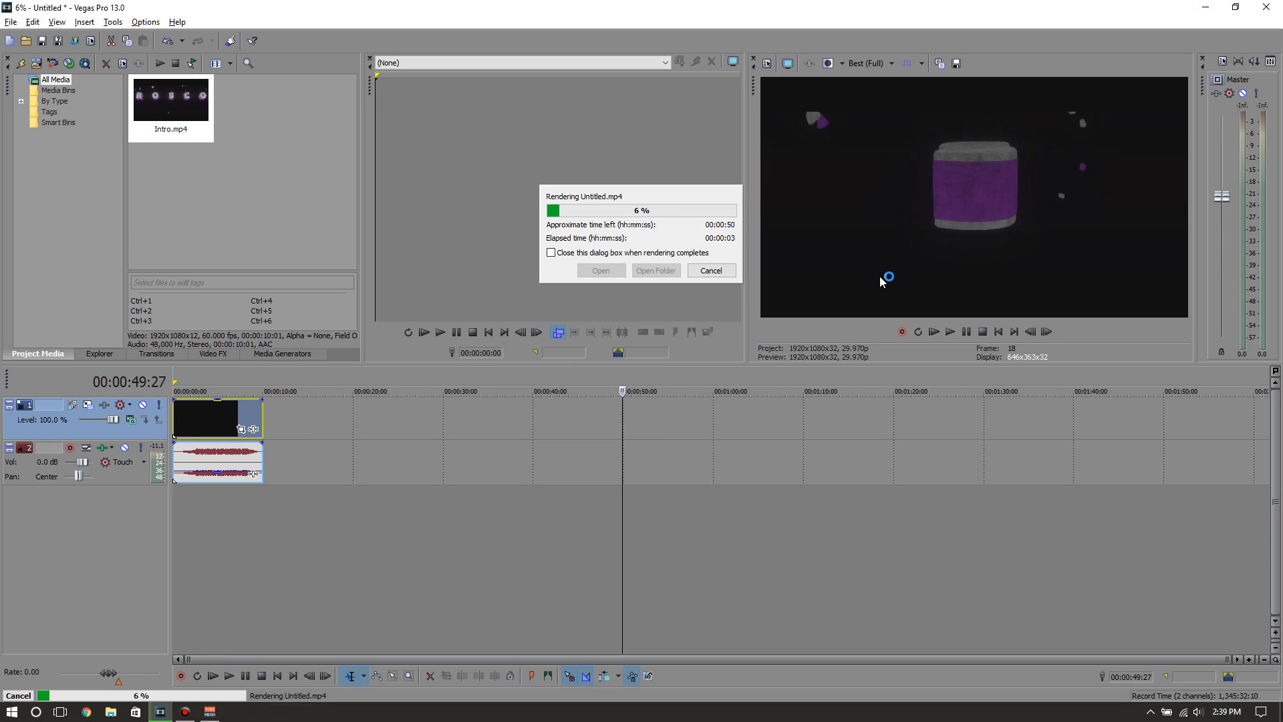
{"action": "left_click", "coordinate": [185, 711]}
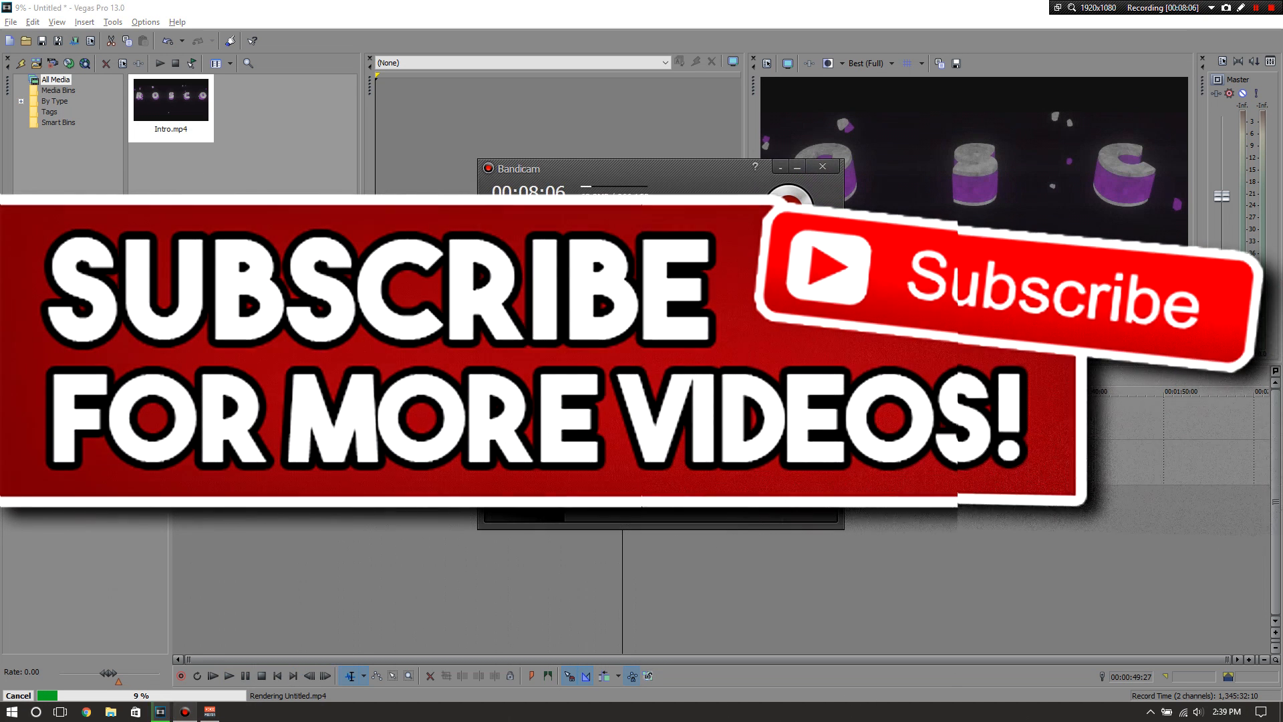
{"action": "left_click", "coordinate": [509, 142]}
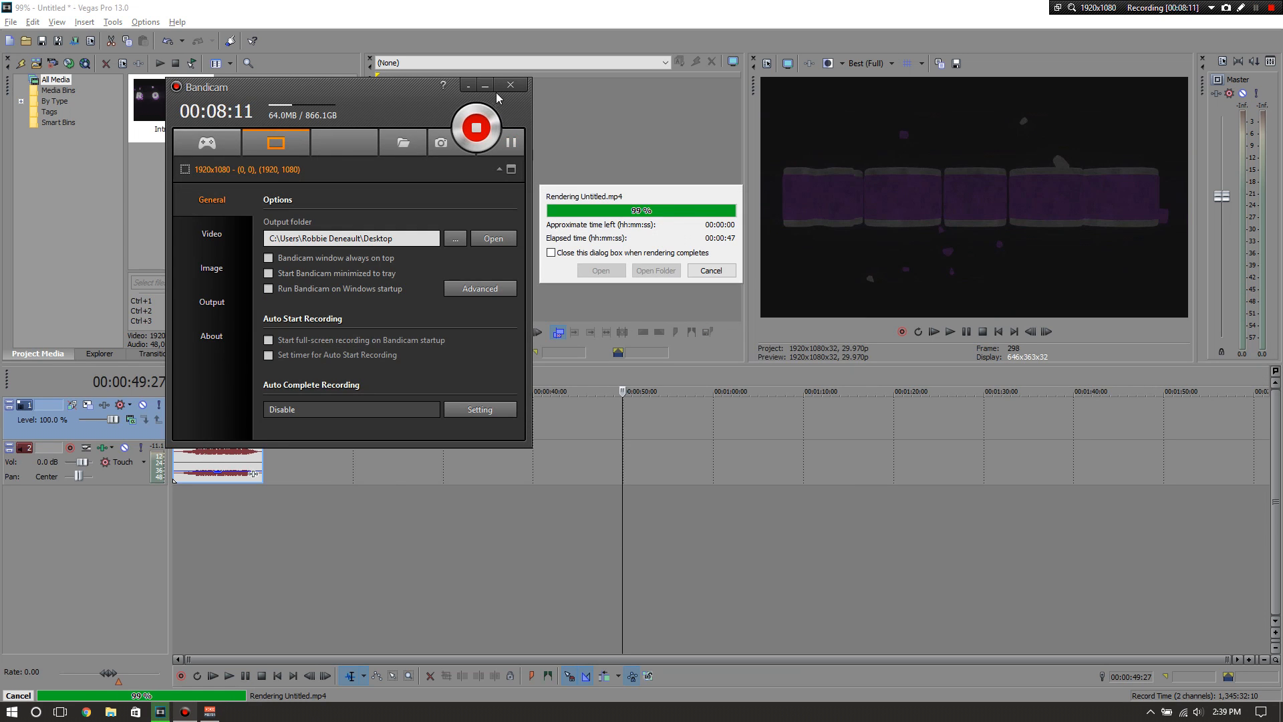
{"action": "left_click", "coordinate": [485, 86]}
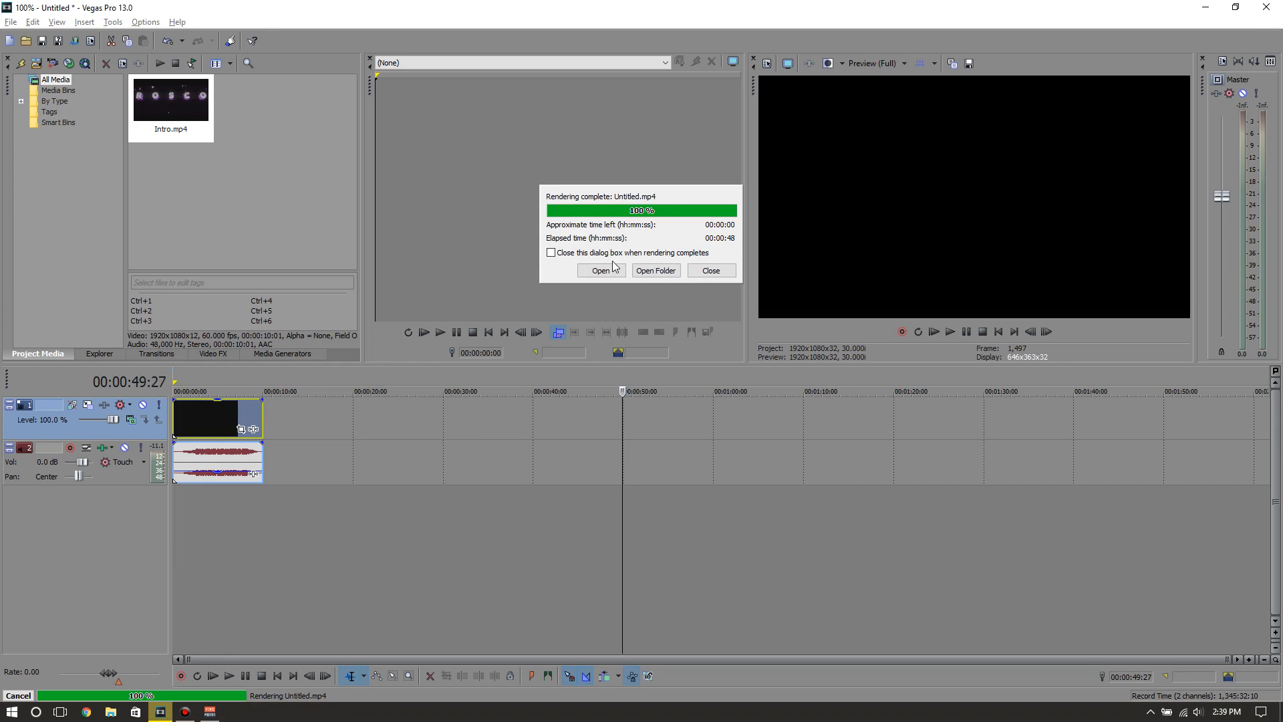
Minimize the editor, move the rendered Untitled video to the middle of the desktop and open it with Windows Media Player
{"action": "left_click", "coordinate": [1206, 7]}
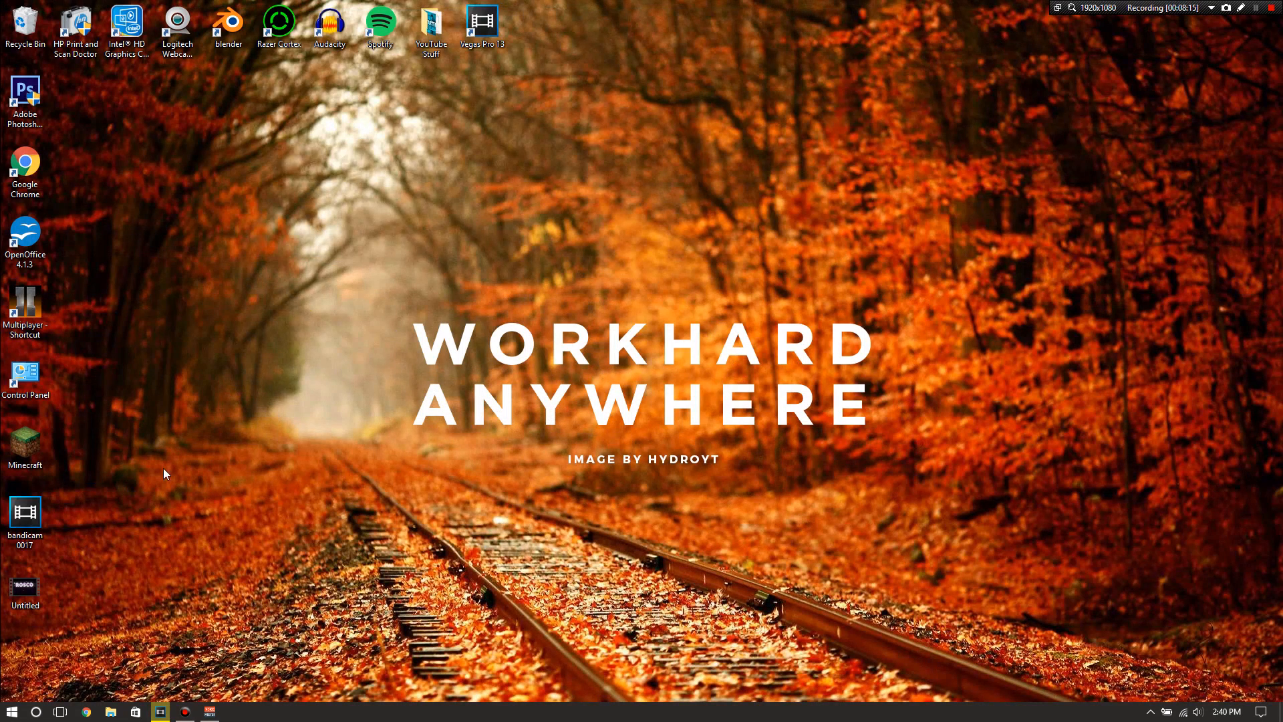
{"action": "left_click_drag", "start_coordinate": [30, 593], "coordinate": [683, 310]}
{"action": "right_click", "coordinate": [683, 310]}
{"action": "mouse_move", "coordinate": [734, 366]}
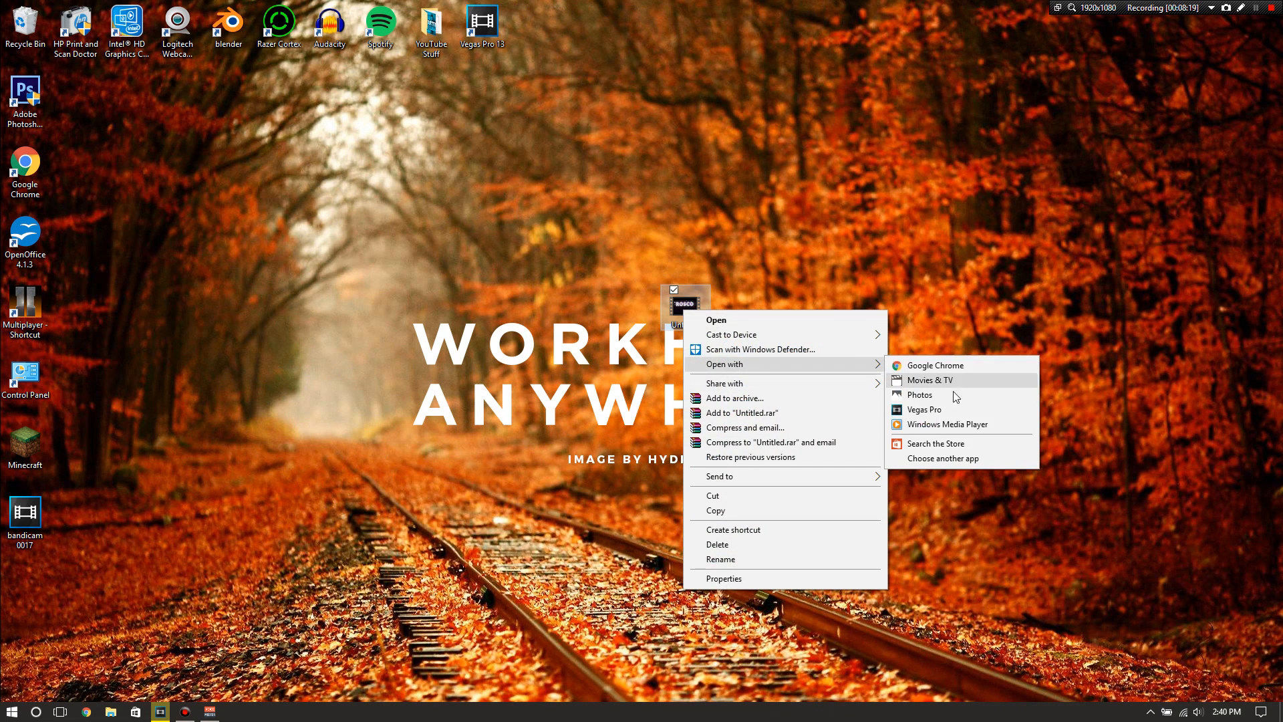
{"action": "left_click", "coordinate": [940, 425]}
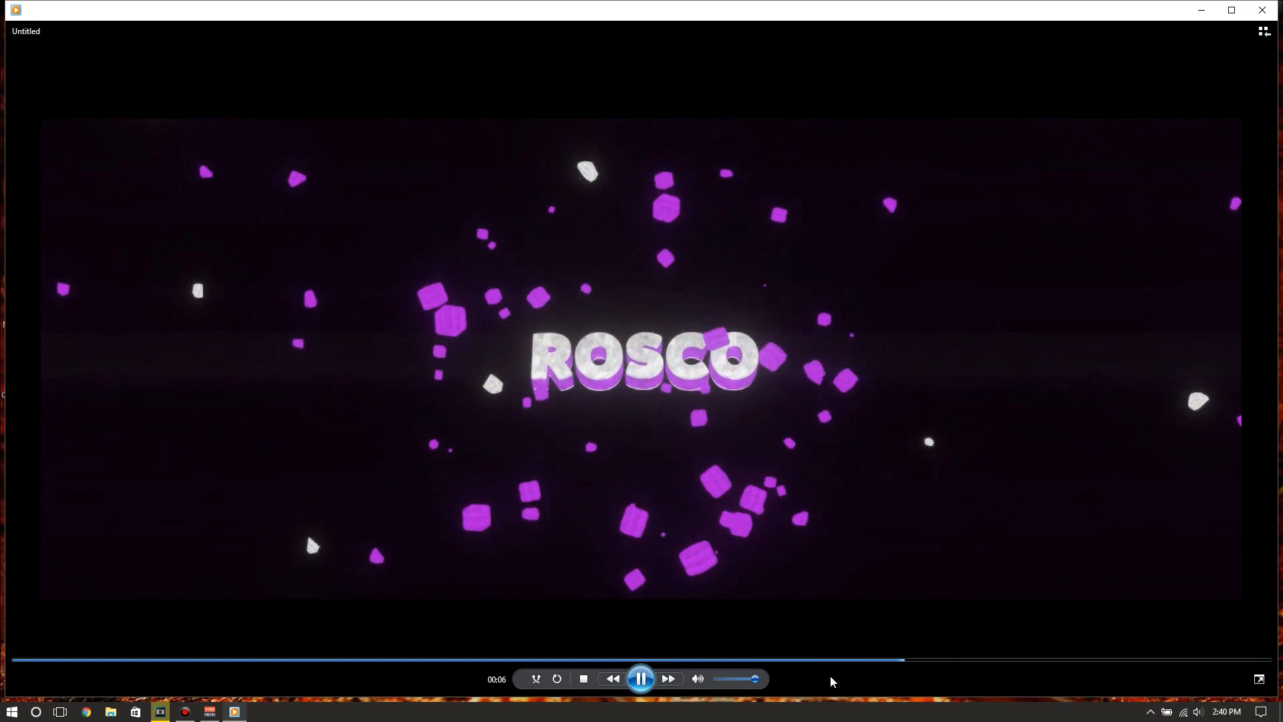
Shrink the player window to about half the screen's width, turn on repeat and resume playing the rendered intro
{"action": "left_click", "coordinate": [1259, 679]}
{"action": "left_click_drag", "start_coordinate": [1277, 695], "coordinate": [810, 444]}
{"action": "left_click_drag", "start_coordinate": [731, 419], "coordinate": [610, 381]}
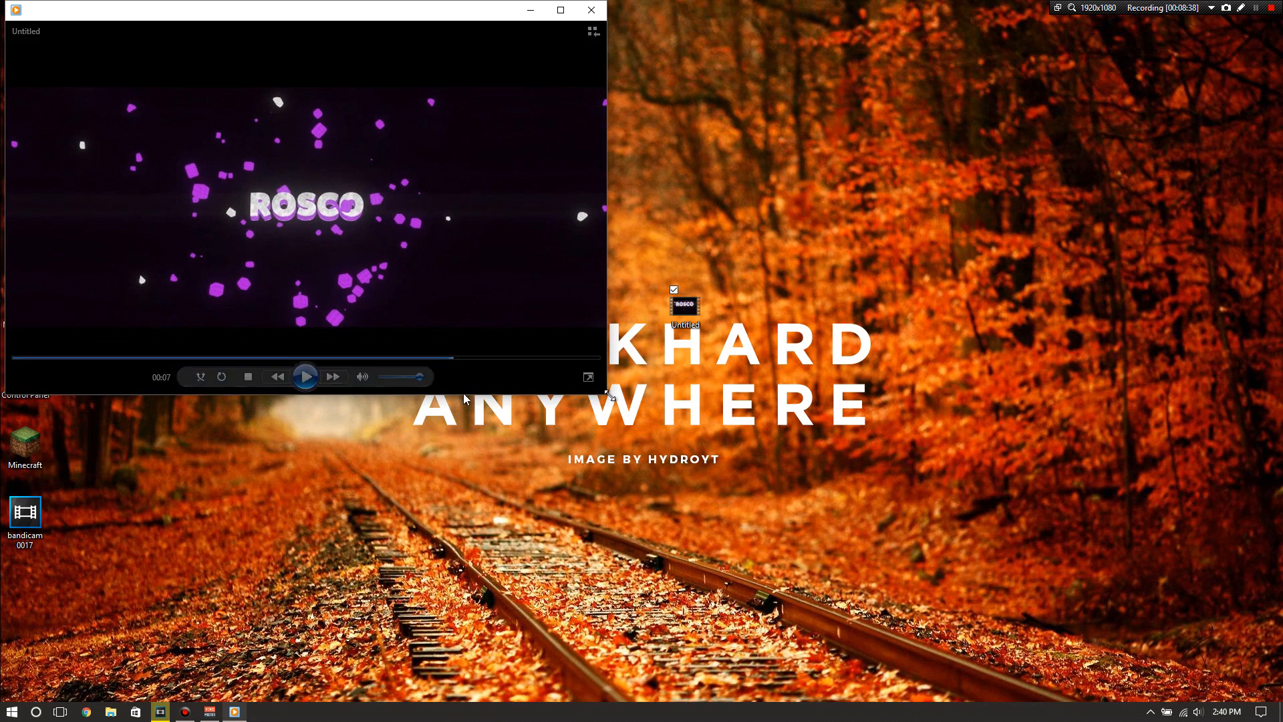
{"action": "left_click", "coordinate": [222, 377]}
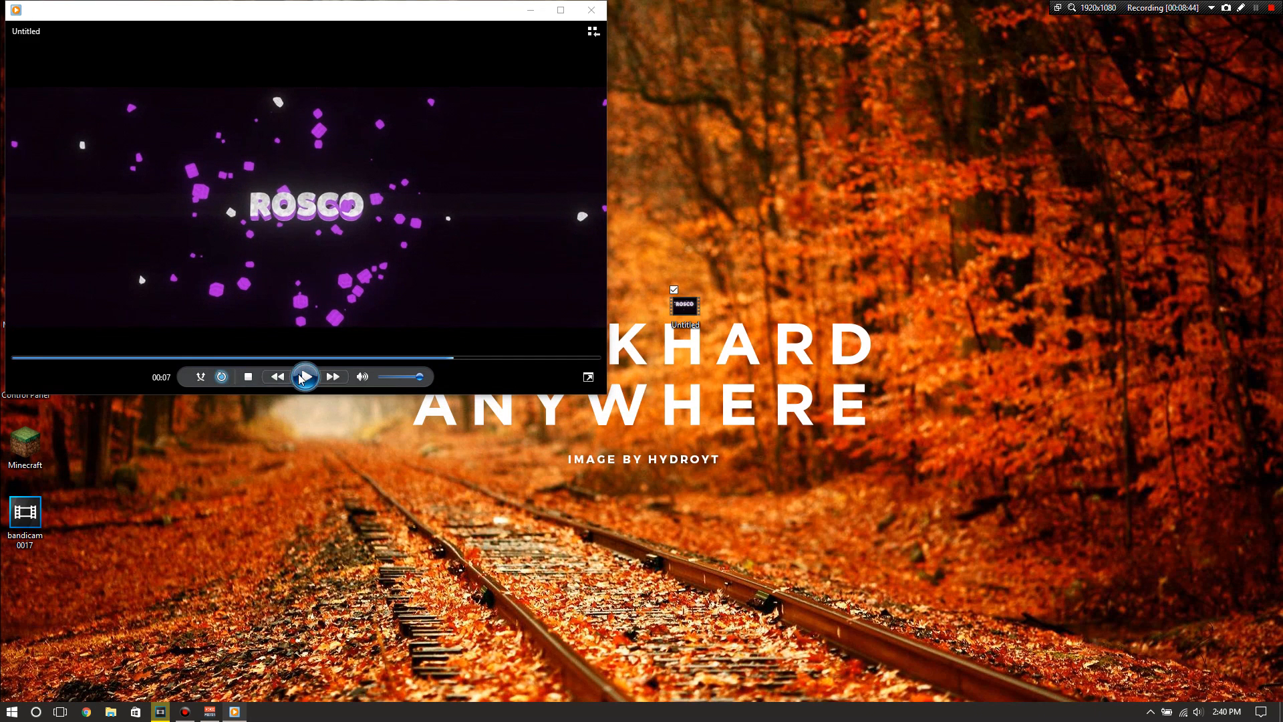
{"action": "left_click", "coordinate": [304, 377]}
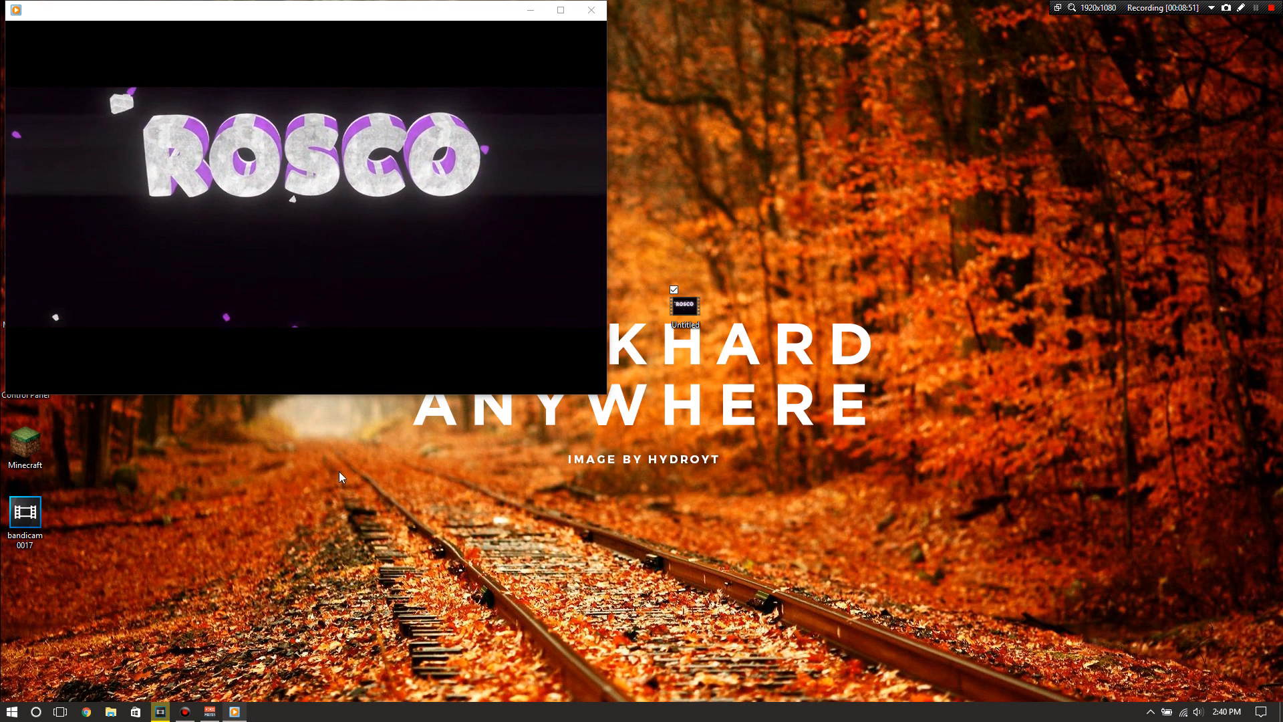
Close Windows Media Player and move the Untitled video back below the bandicam 0017 file on the desktop
{"action": "mouse_move", "coordinate": [316, 379]}
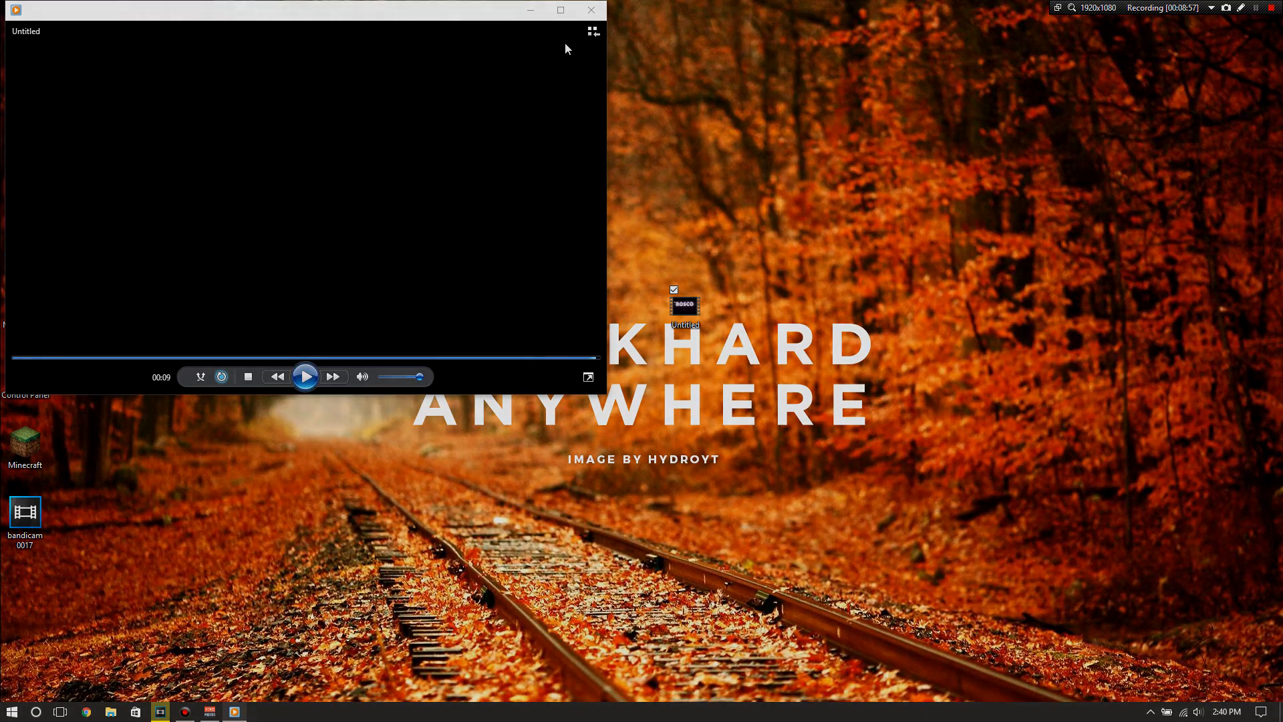
{"action": "left_click", "coordinate": [590, 10]}
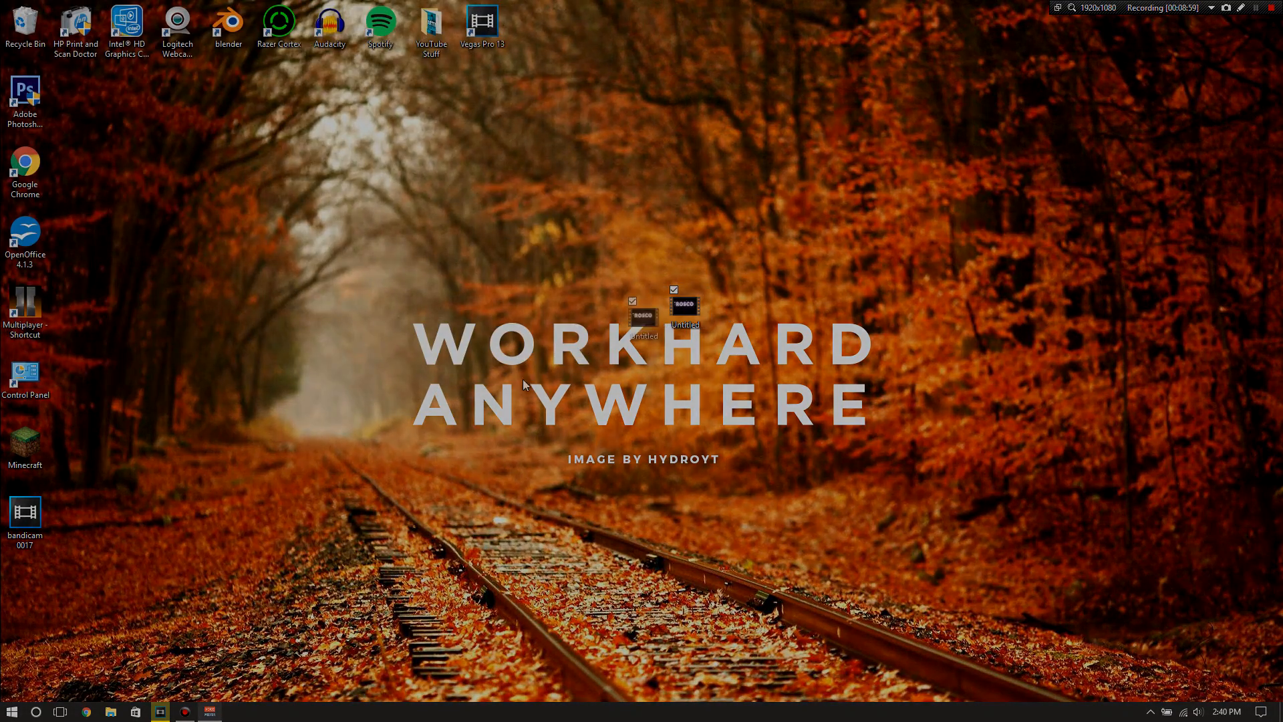
{"action": "left_click_drag", "start_coordinate": [676, 314], "coordinate": [44, 587]}
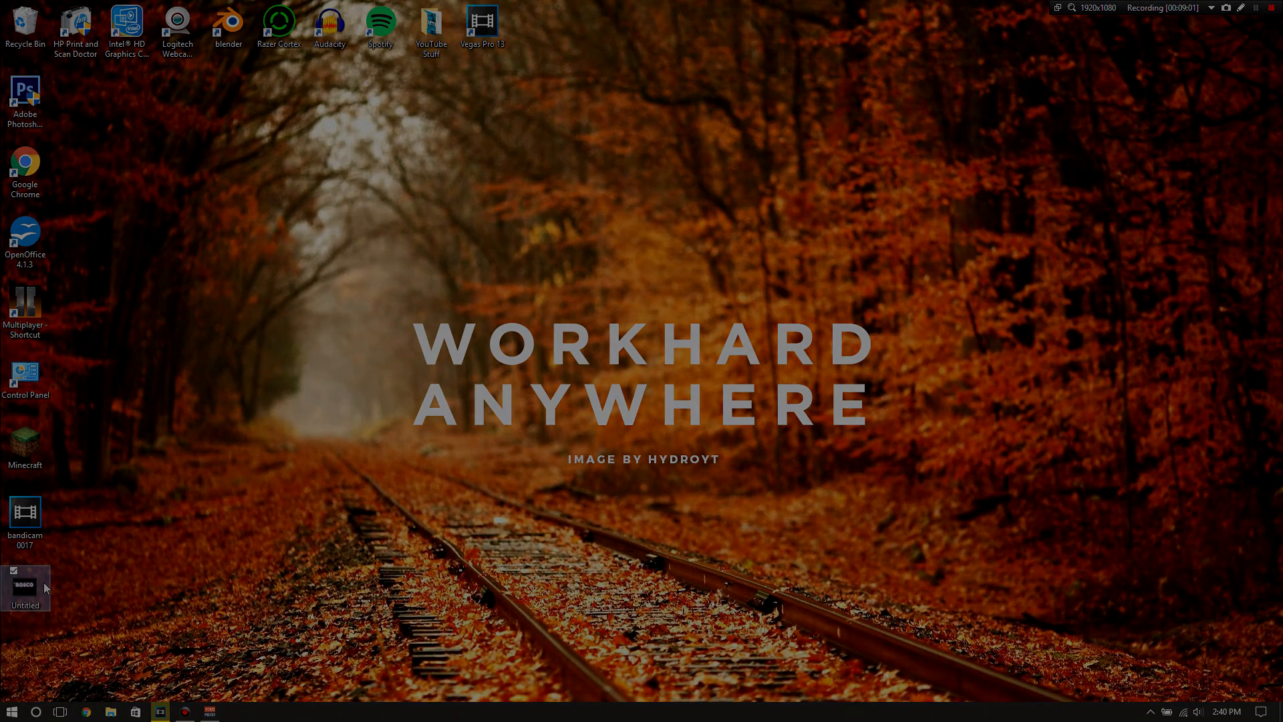